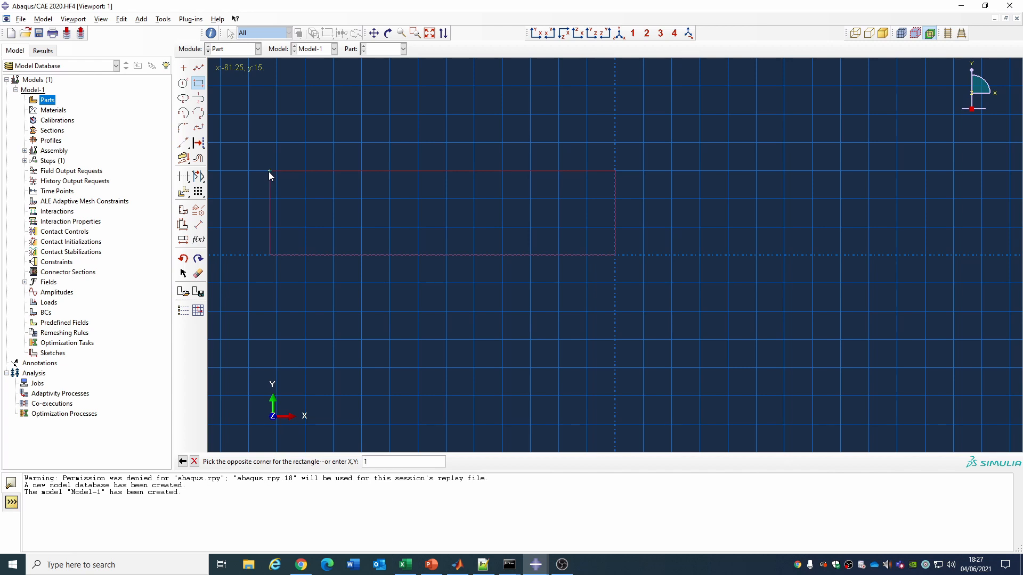
Finish the square section with one corner at the origin and extrude it to a depth of 120 as the Matrix part
{"action": "type", "text": "00"}
{"action": "key", "text": "Return"}
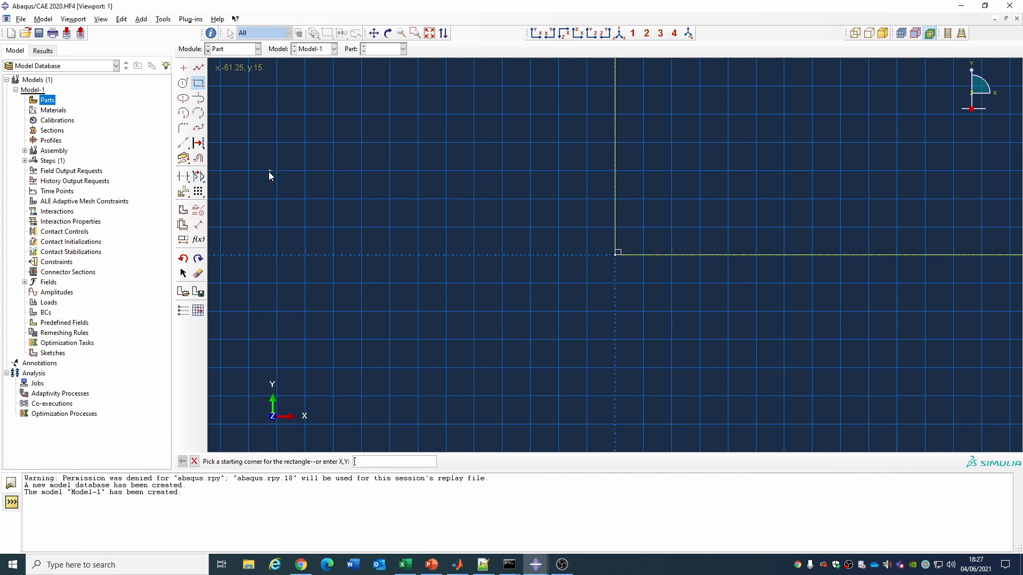
{"action": "left_click", "coordinate": [434, 33]}
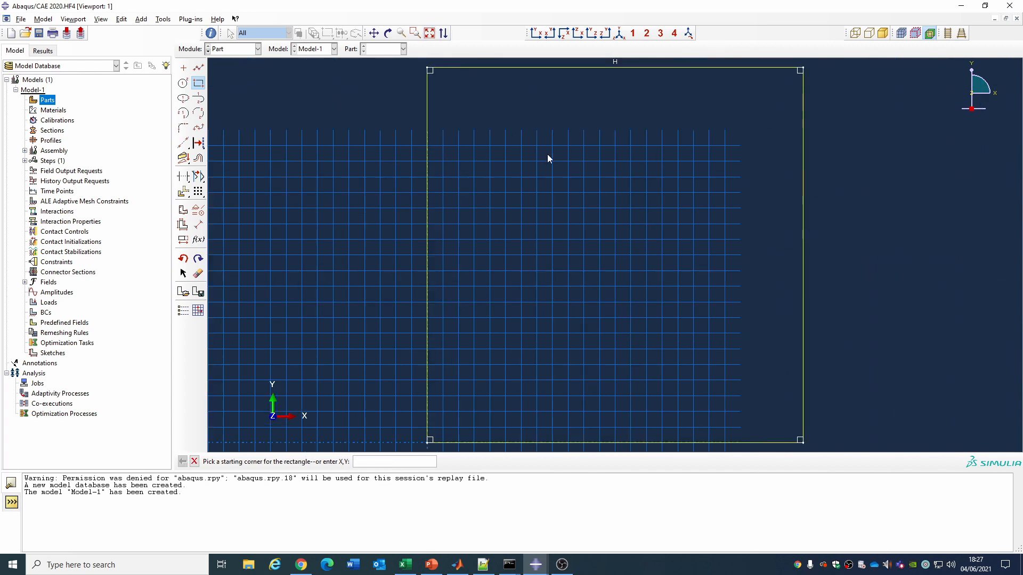
{"action": "right_click", "coordinate": [548, 222]}
{"action": "left_click", "coordinate": [587, 270]}
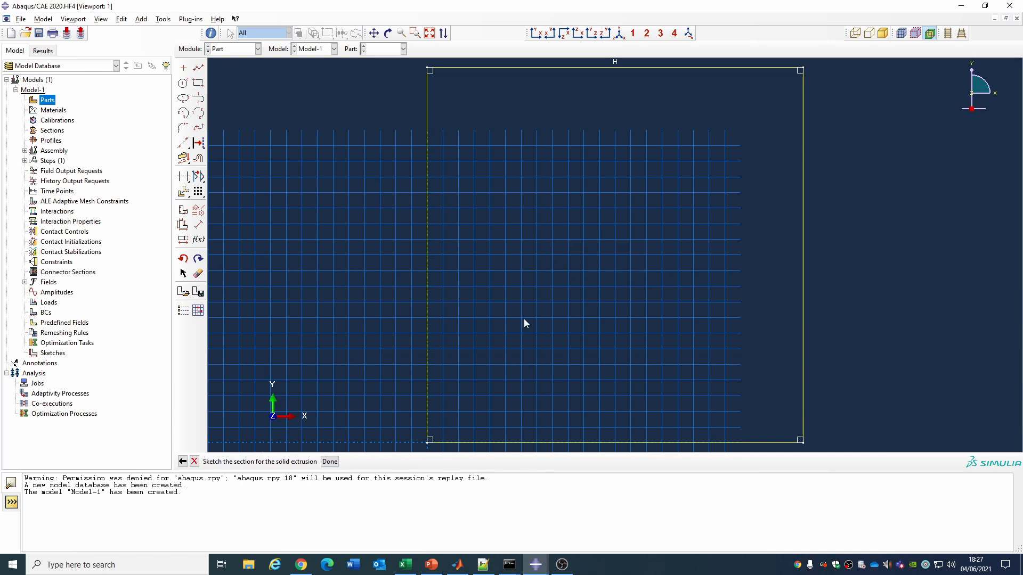
{"action": "left_click", "coordinate": [331, 462]}
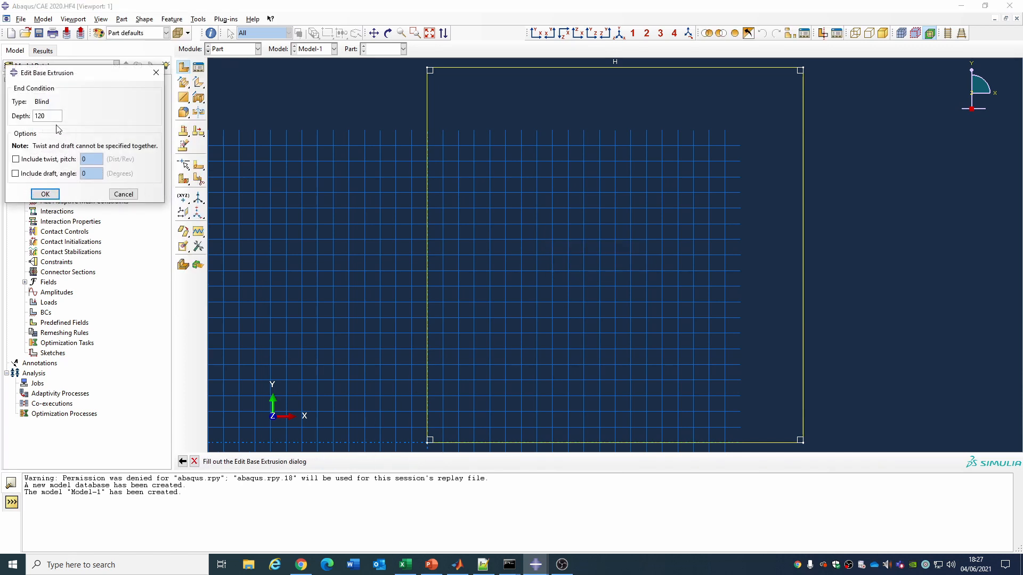
{"action": "left_click", "coordinate": [44, 194]}
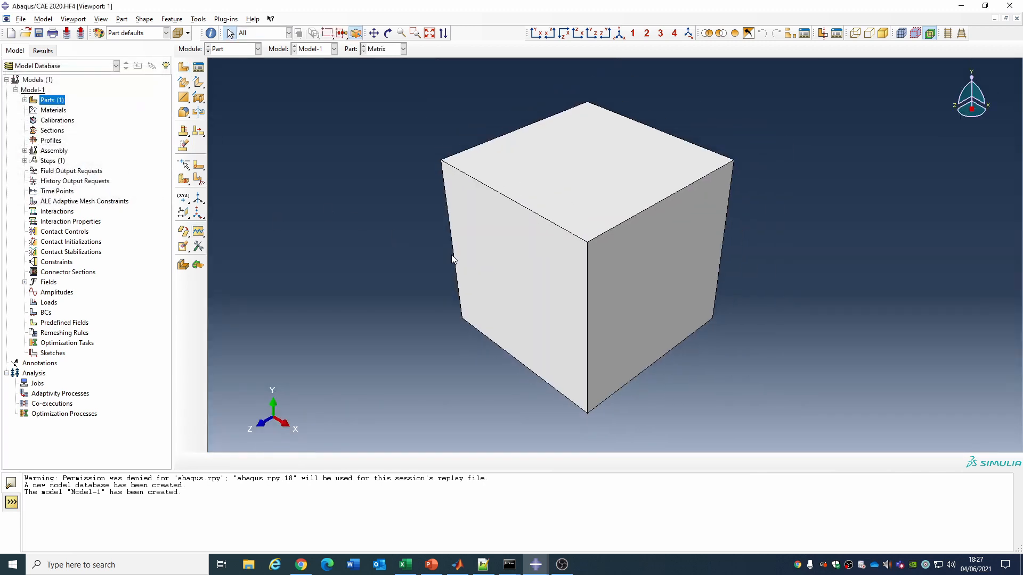
Create a 3D deformable solid revolution part named Ellipsoid with an approximate size of 200
{"action": "left_click", "coordinate": [24, 100]}
{"action": "left_click", "coordinate": [47, 100]}
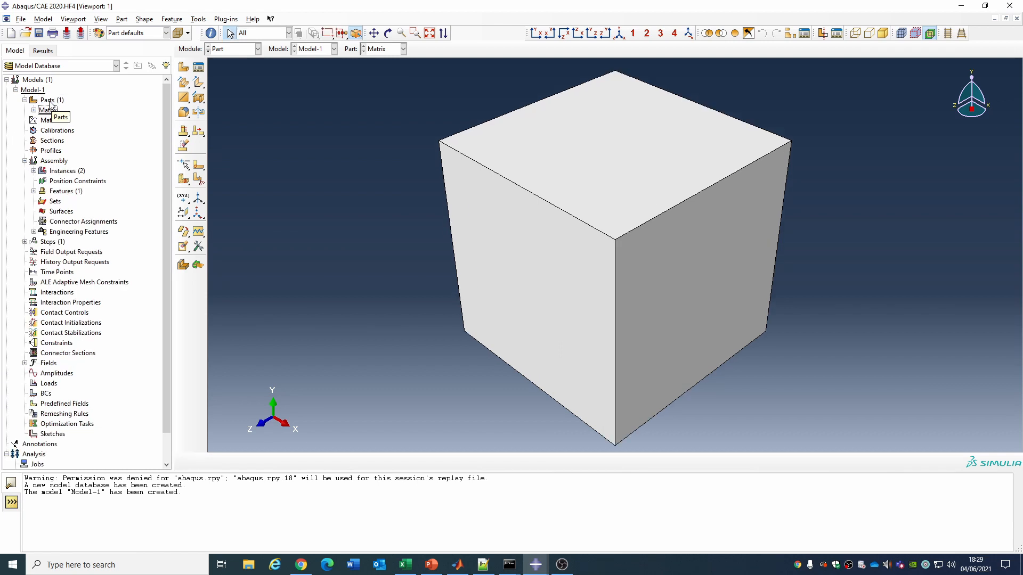
{"action": "double_click", "coordinate": [48, 101]}
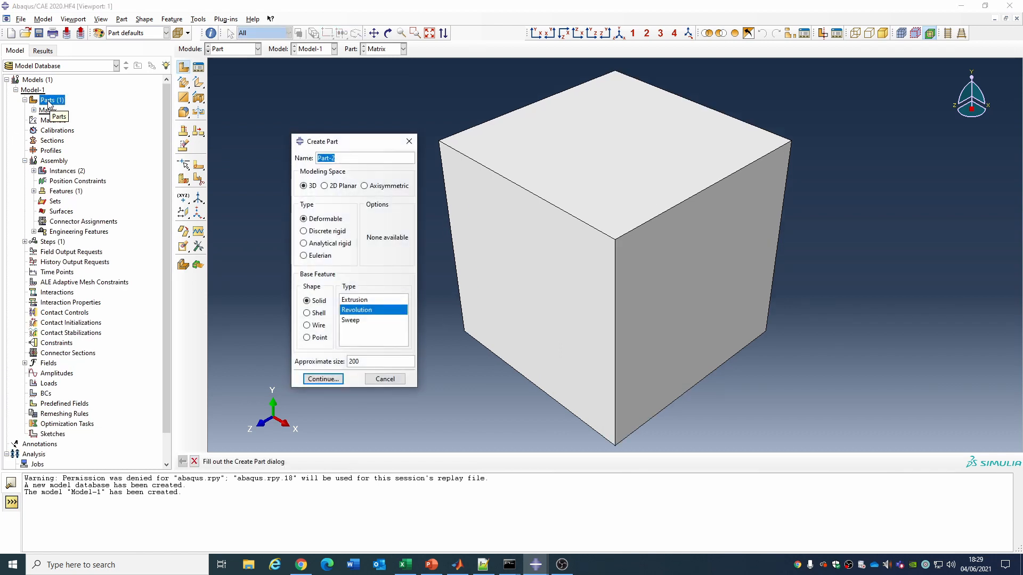
{"action": "type", "text": "Ellipsoid"}
{"action": "left_click", "coordinate": [324, 379]}
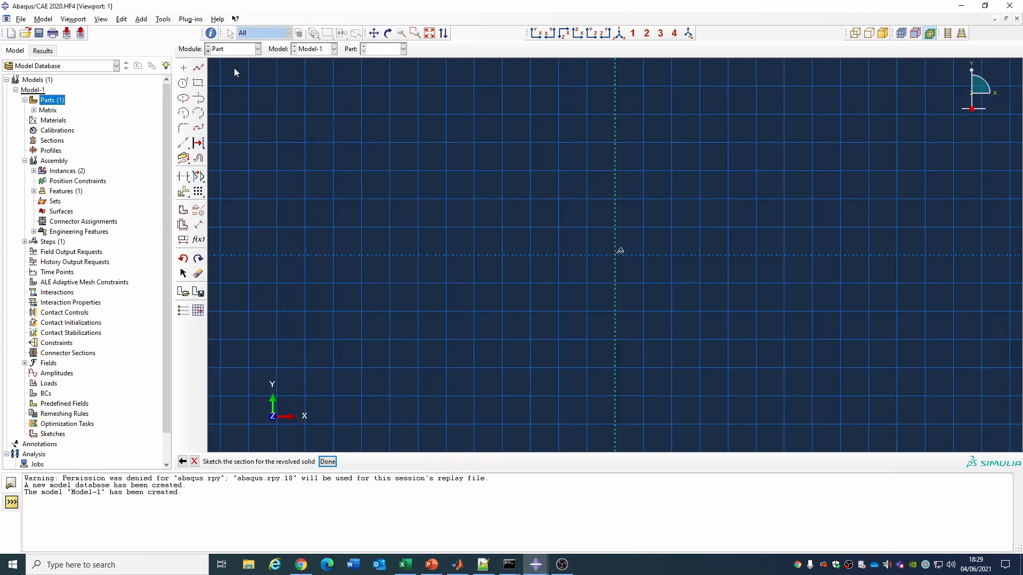
Add a horizontal construction line through the origin of the Ellipsoid sketch
{"action": "left_click", "coordinate": [183, 144]}
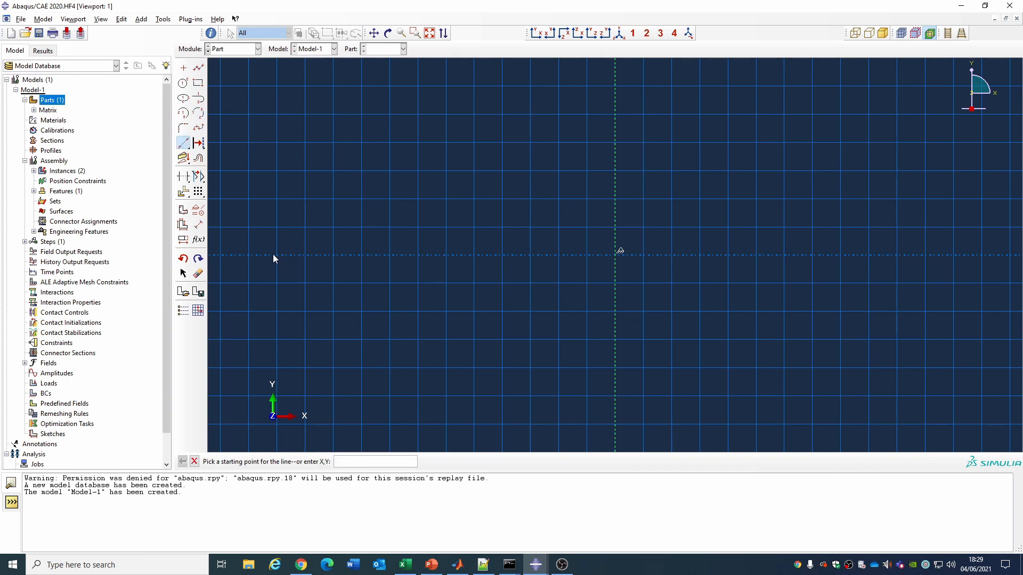
{"action": "left_click", "coordinate": [249, 255]}
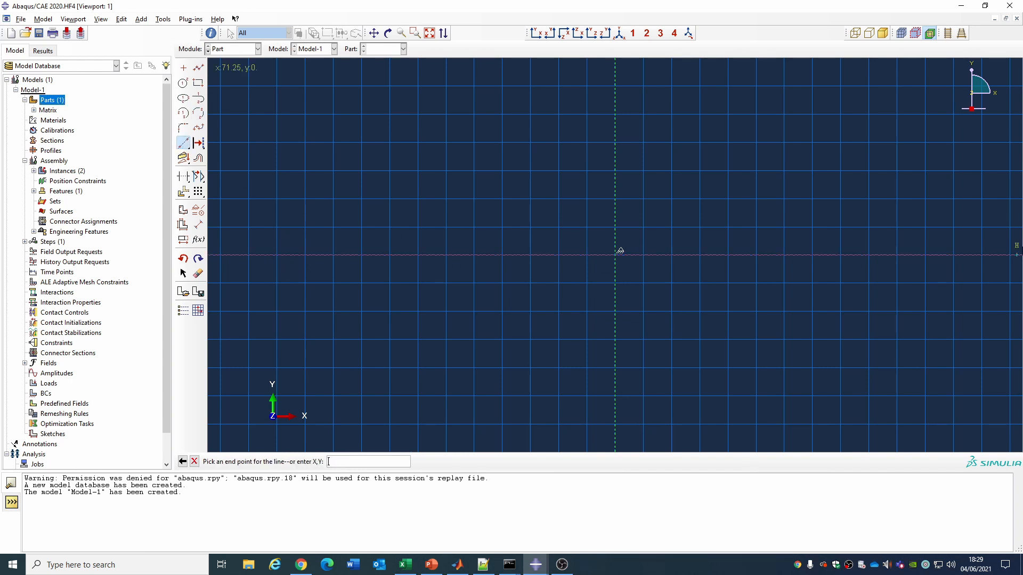
{"action": "left_click", "coordinate": [955, 254]}
{"action": "right_click", "coordinate": [954, 238]}
{"action": "left_click", "coordinate": [953, 286]}
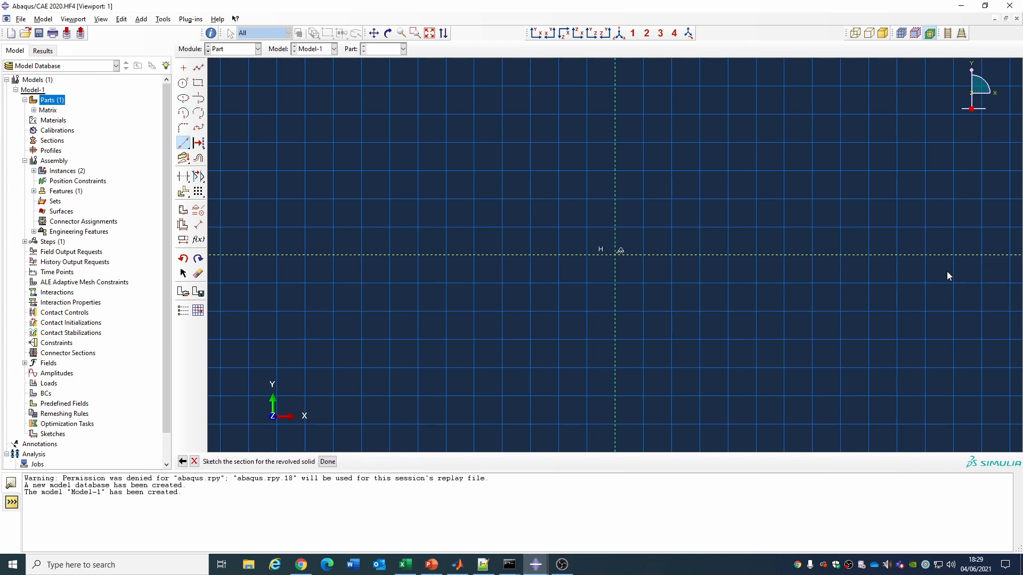
Draw an ellipse centred on the origin, with its axis points at (20, 0) and (0, 10)
{"action": "left_click", "coordinate": [184, 100]}
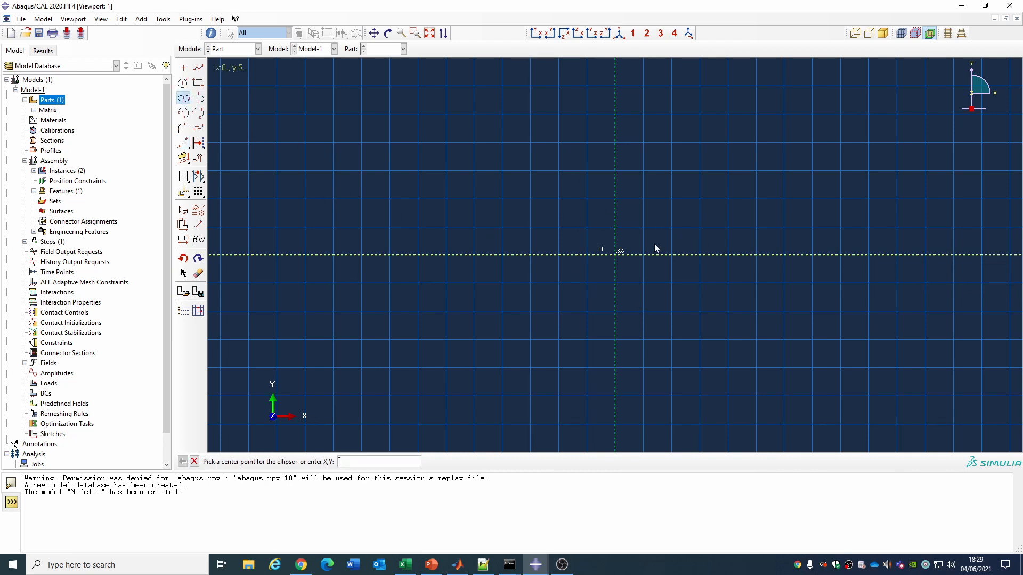
{"action": "left_click", "coordinate": [614, 256]}
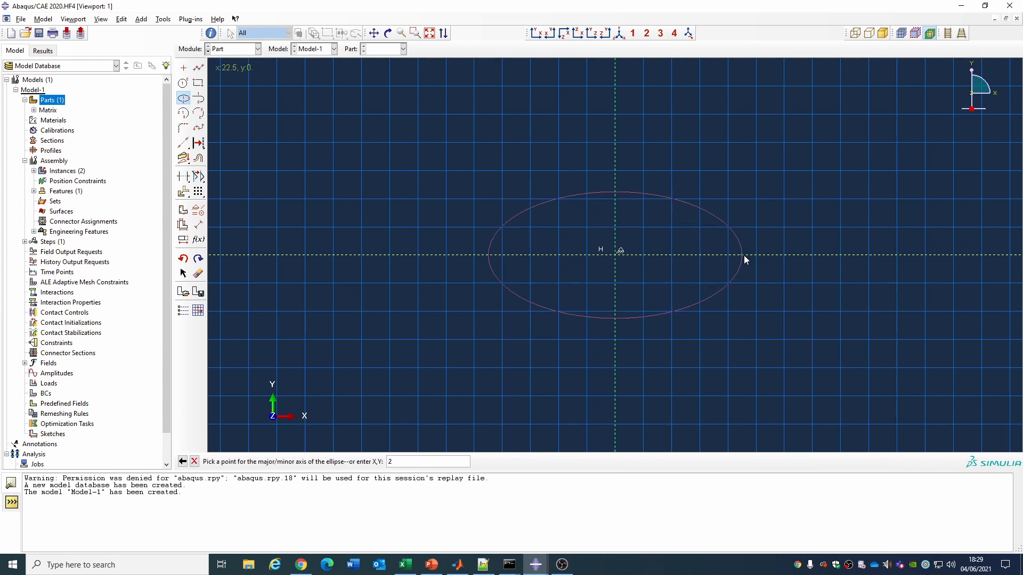
{"action": "key", "text": "Return"}
{"action": "key", "text": "Return"}
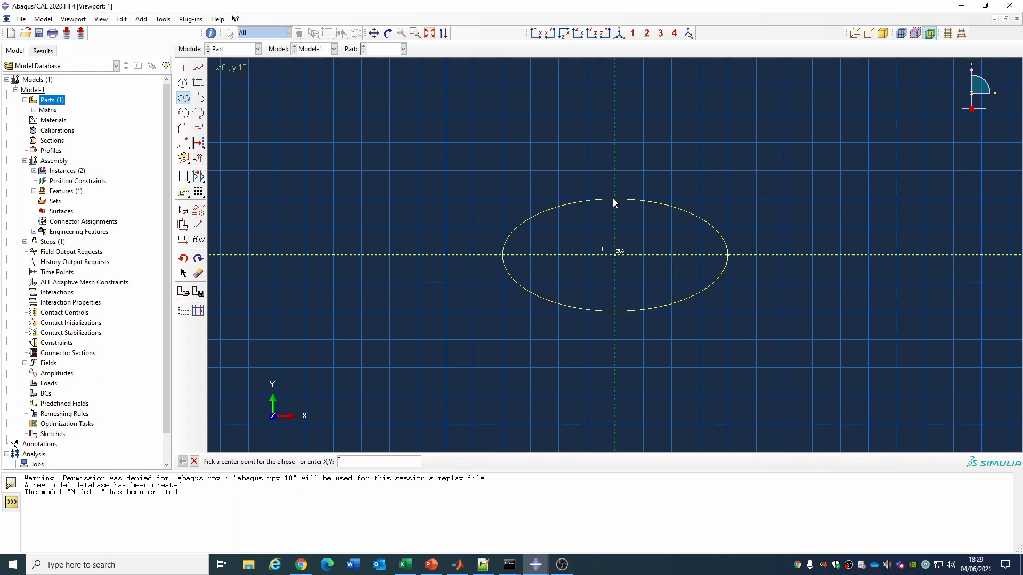
Draw a line along the ellipse's major axis from its negative-X end to (20, 0)
{"action": "left_click", "coordinate": [199, 67]}
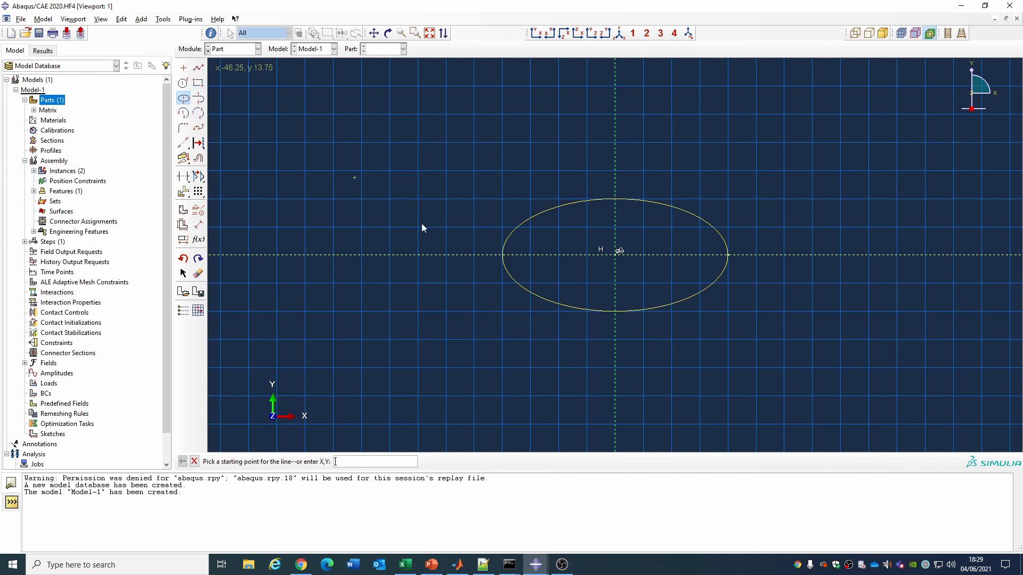
{"action": "left_click", "coordinate": [503, 255]}
{"action": "left_click", "coordinate": [728, 254]}
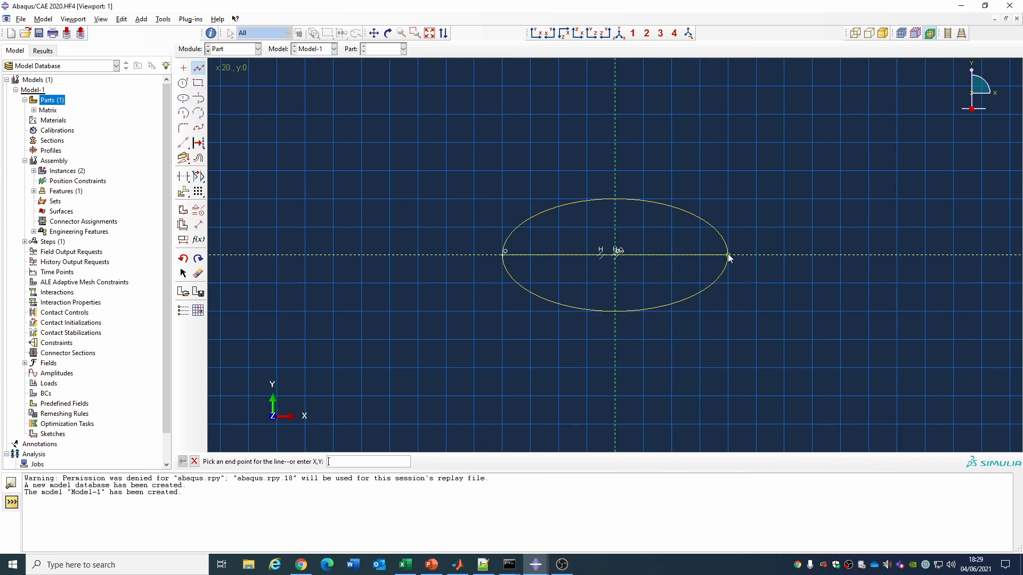
{"action": "left_click", "coordinate": [198, 67]}
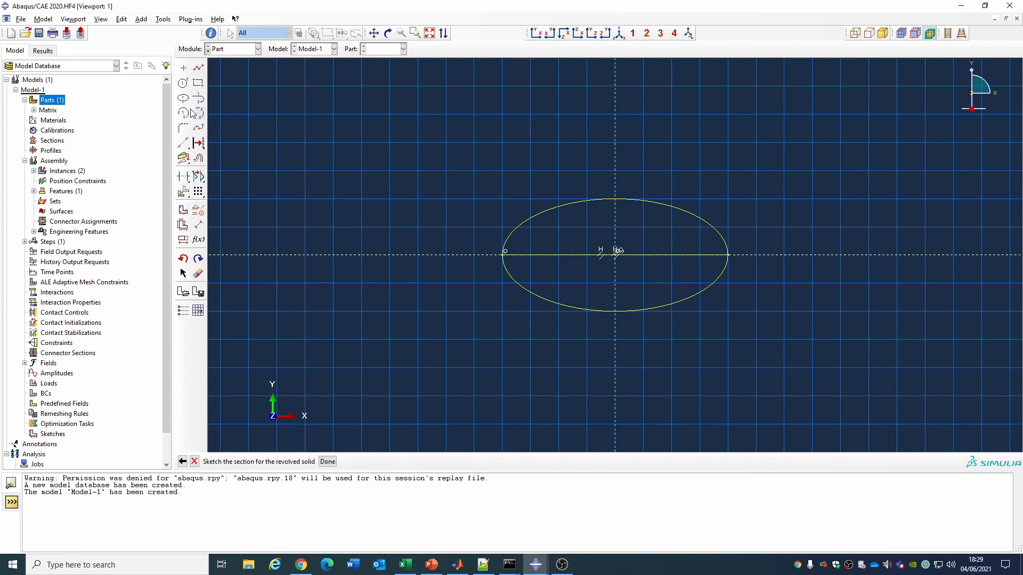
Trim away the upper half of the ellipse, leaving the lower half closed by the major-axis line
{"action": "left_click", "coordinate": [183, 177]}
{"action": "left_click", "coordinate": [587, 200]}
{"action": "left_click", "coordinate": [703, 219]}
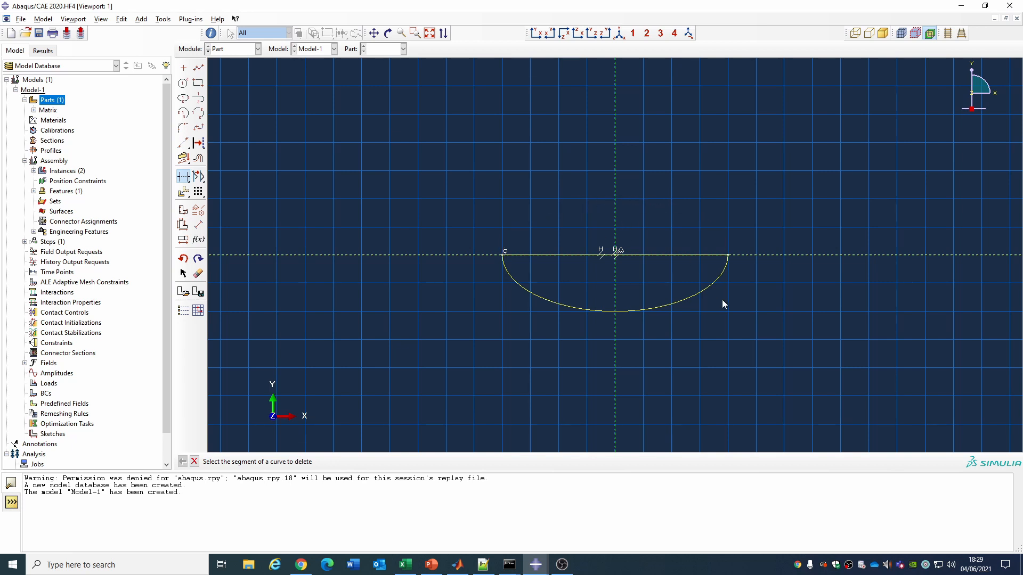
{"action": "right_click", "coordinate": [292, 314]}
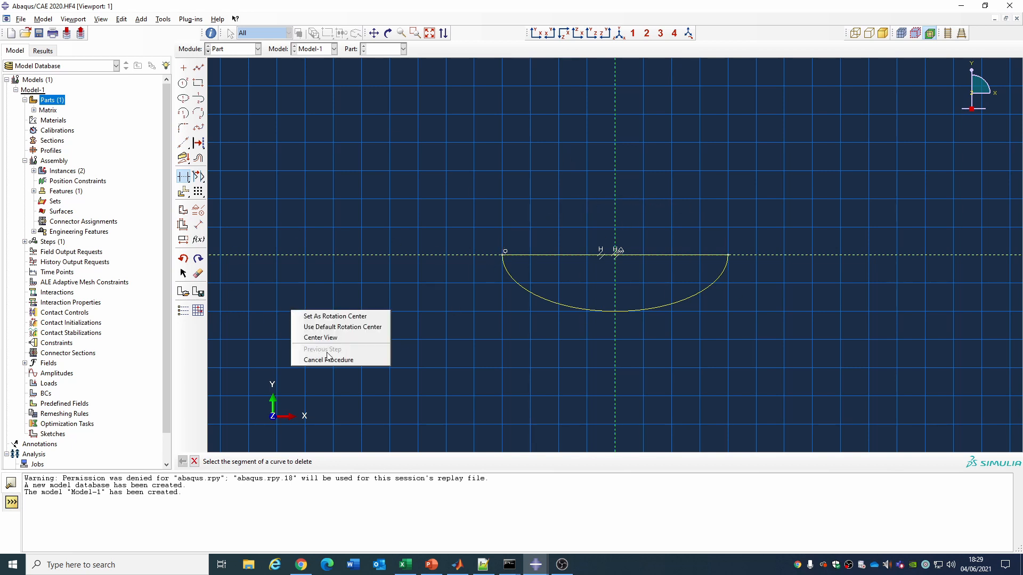
{"action": "left_click", "coordinate": [325, 360]}
Revolve the half-ellipse a full turn about the horizontal construction line and inspect the resulting solid
{"action": "left_click", "coordinate": [327, 462]}
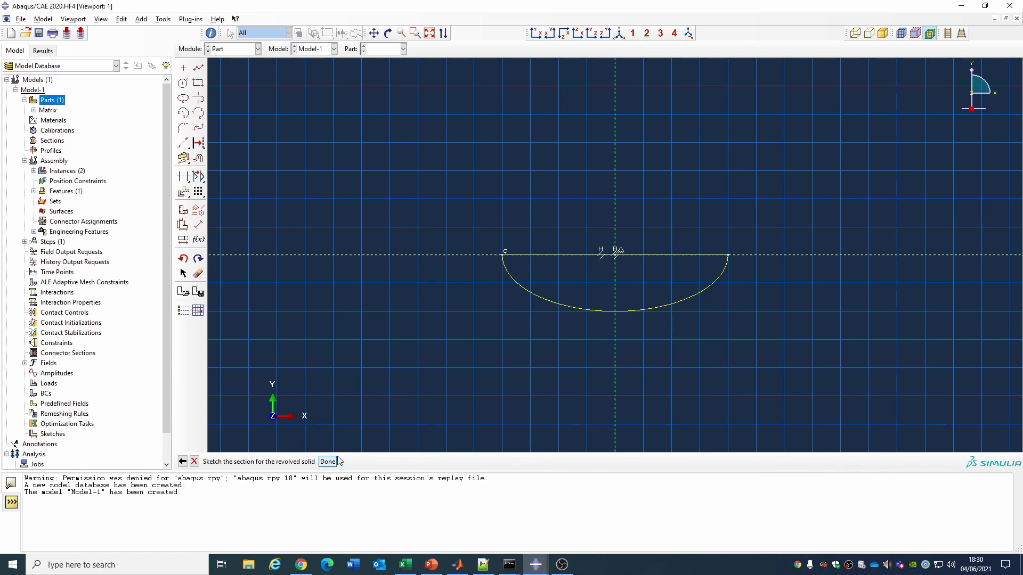
{"action": "left_click", "coordinate": [446, 256]}
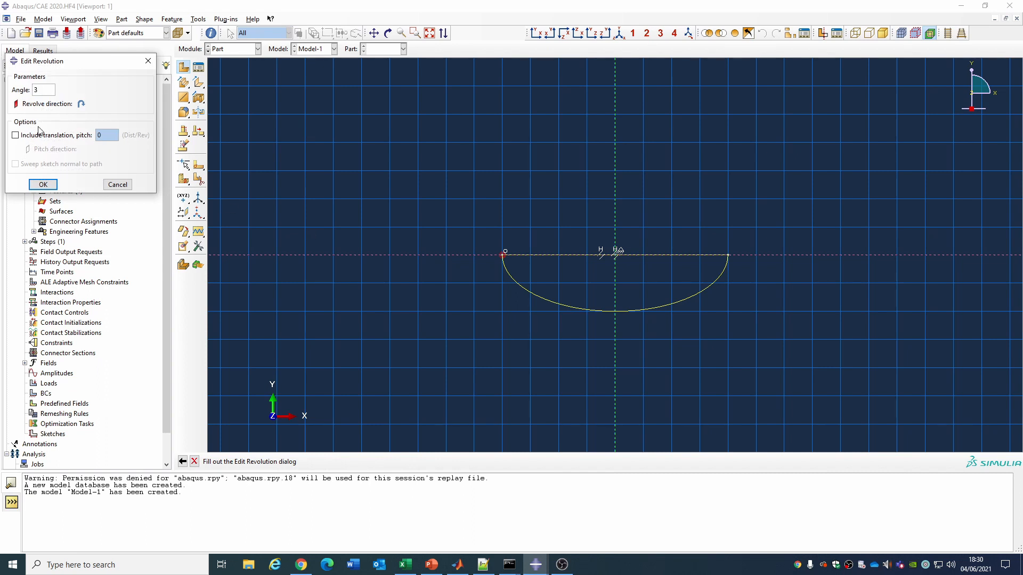
{"action": "left_click", "coordinate": [43, 184]}
{"action": "left_click", "coordinate": [388, 33]}
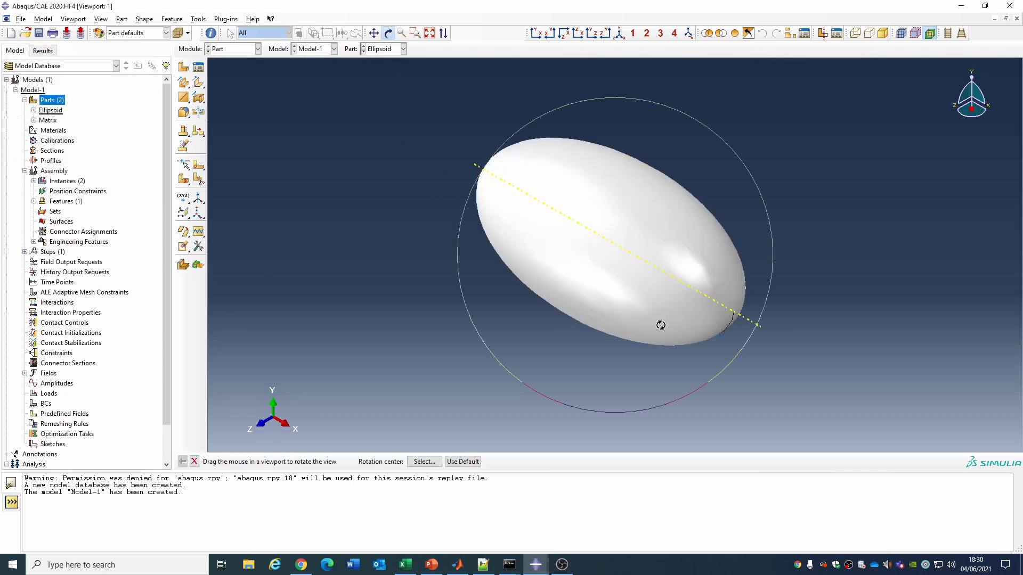
{"action": "left_click_drag", "start_coordinate": [660, 322], "coordinate": [564, 285]}
{"action": "right_click", "coordinate": [284, 216]}
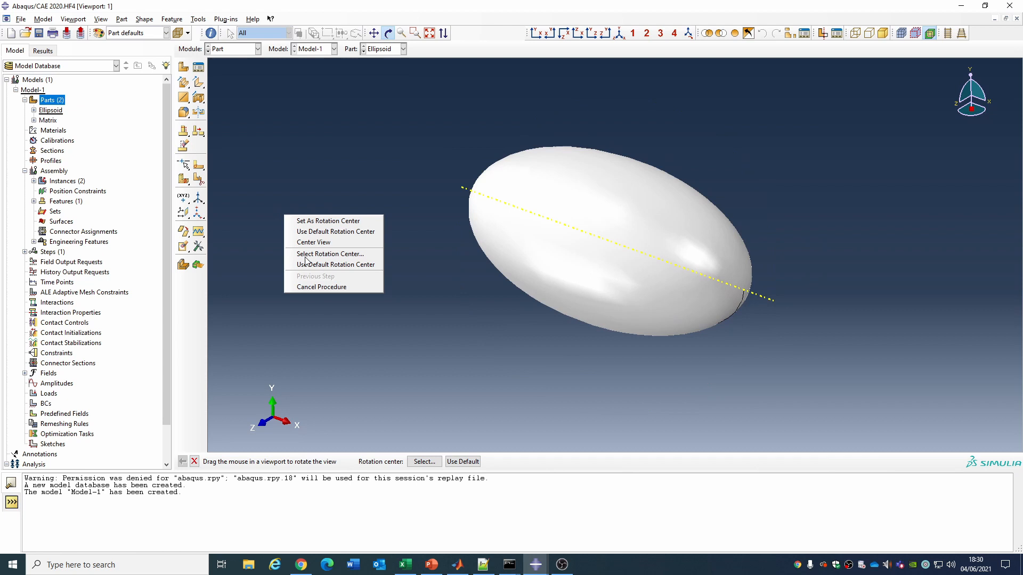
{"action": "left_click", "coordinate": [328, 286]}
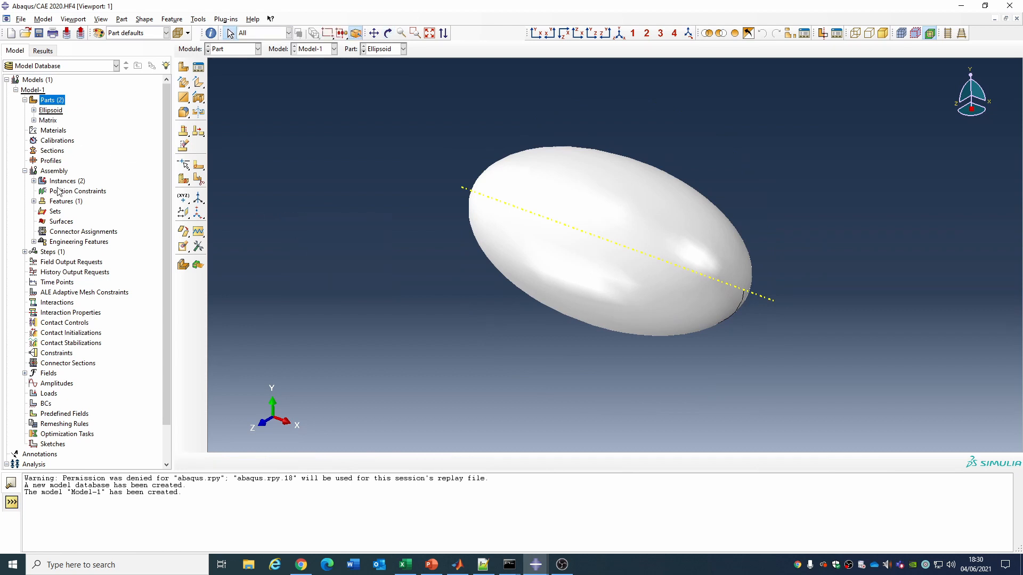
Replace the Ellipsoids-1 assembly instance with a dependent instance of the Ellipsoid part
{"action": "left_click", "coordinate": [34, 182]}
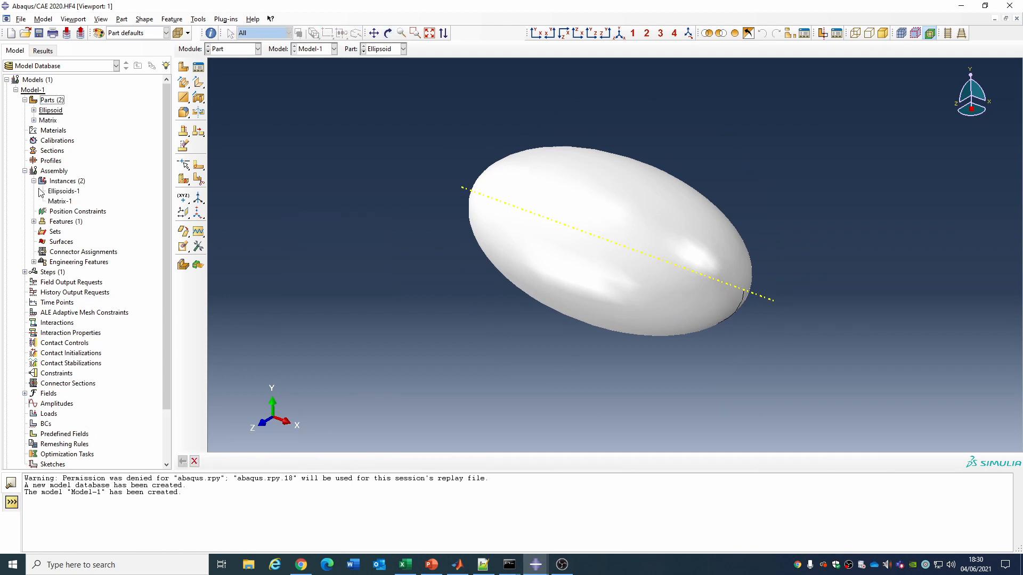
{"action": "right_click", "coordinate": [64, 192]}
{"action": "left_click", "coordinate": [85, 261]}
{"action": "double_click", "coordinate": [63, 181]}
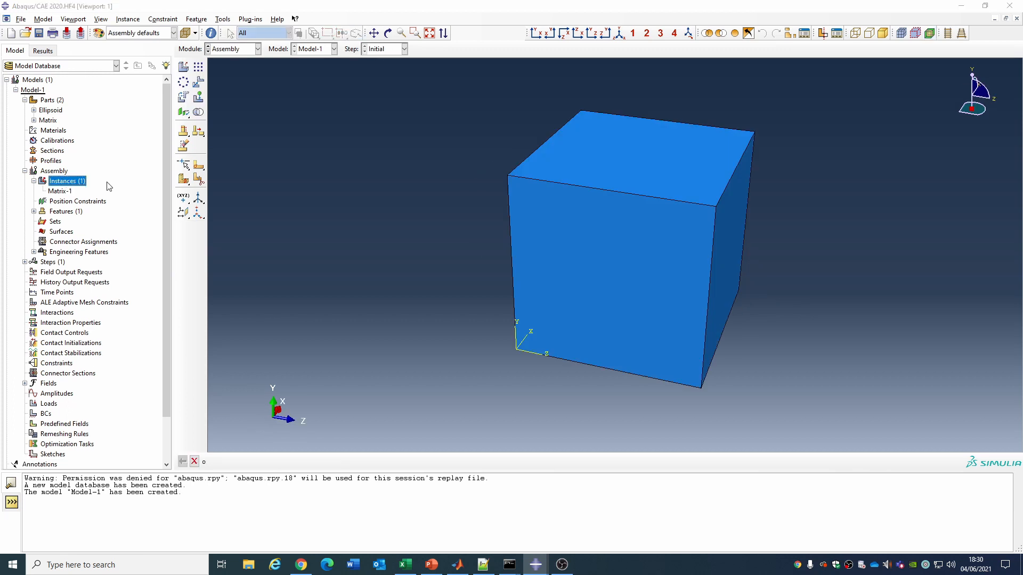
{"action": "left_click", "coordinate": [32, 158]}
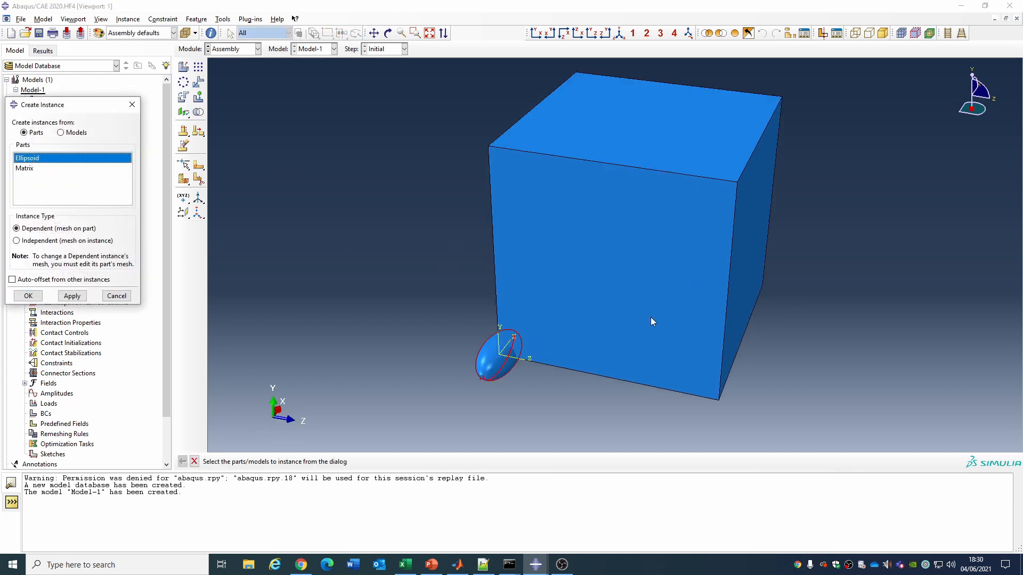
{"action": "left_click", "coordinate": [28, 296]}
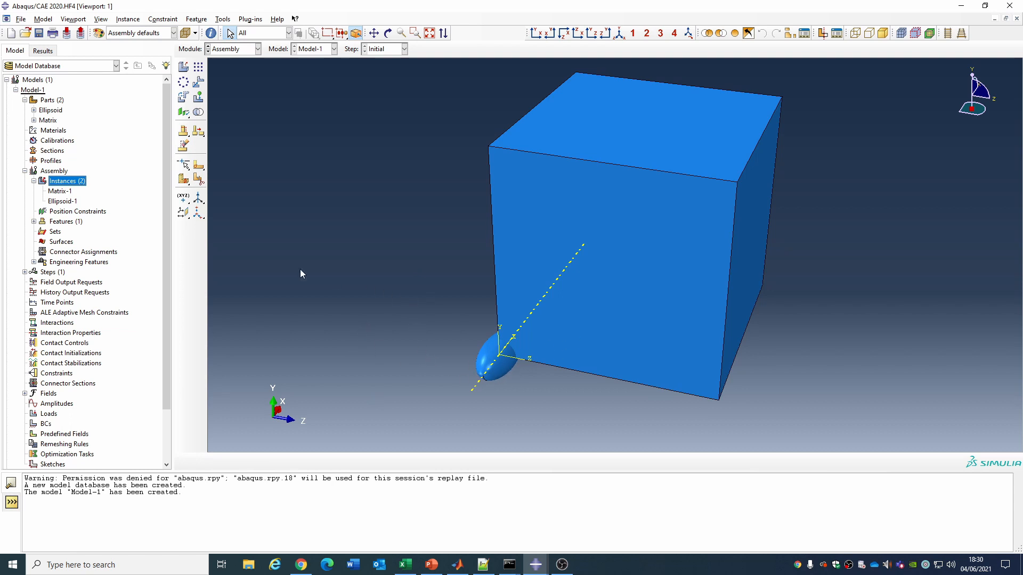
Start a linear pattern of the ellipsoid instance with its second direction along the assembly Z axis, flipped to point away from the matrix
{"action": "left_click", "coordinate": [199, 66]}
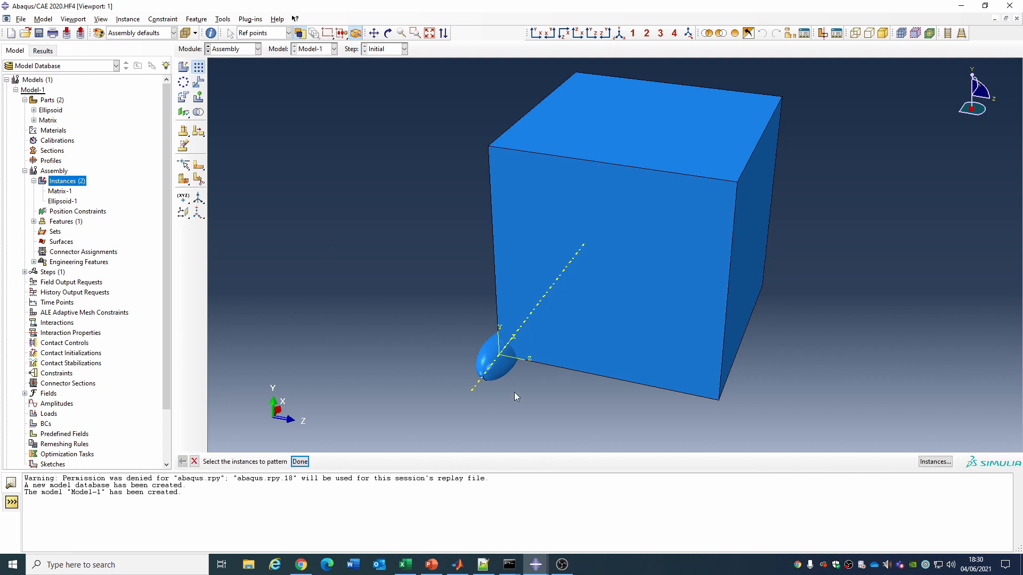
{"action": "left_click", "coordinate": [486, 366]}
{"action": "left_click", "coordinate": [299, 461]}
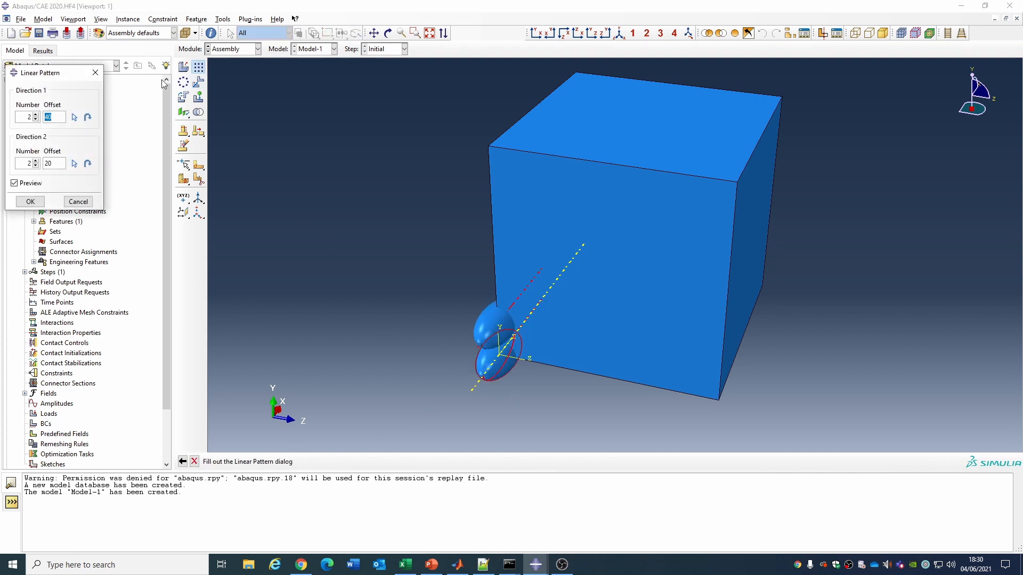
{"action": "left_click", "coordinate": [388, 34]}
{"action": "left_click_drag", "start_coordinate": [571, 271], "coordinate": [704, 233]}
{"action": "right_click", "coordinate": [279, 175]}
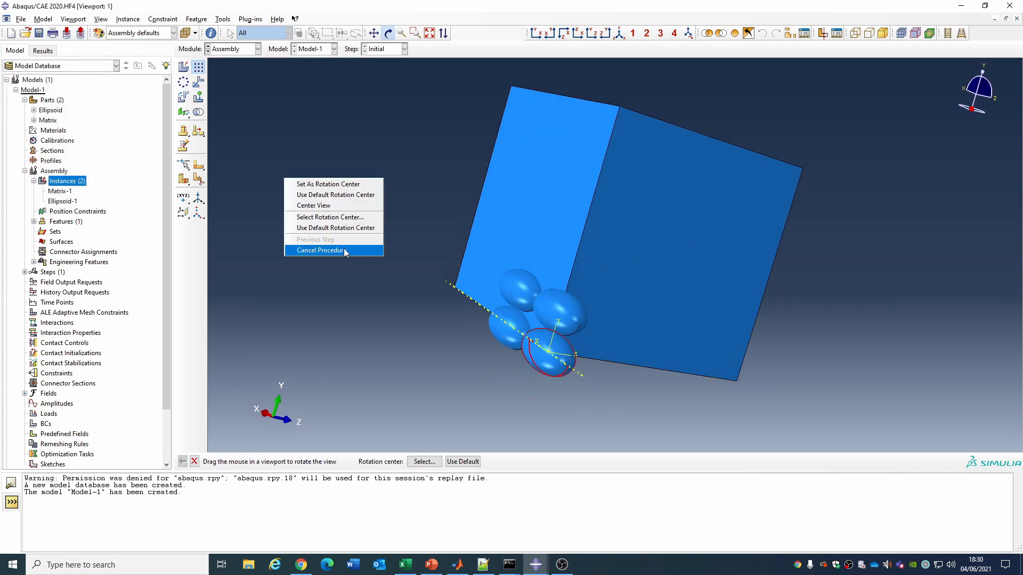
{"action": "left_click", "coordinate": [343, 249]}
{"action": "left_click", "coordinate": [36, 120]}
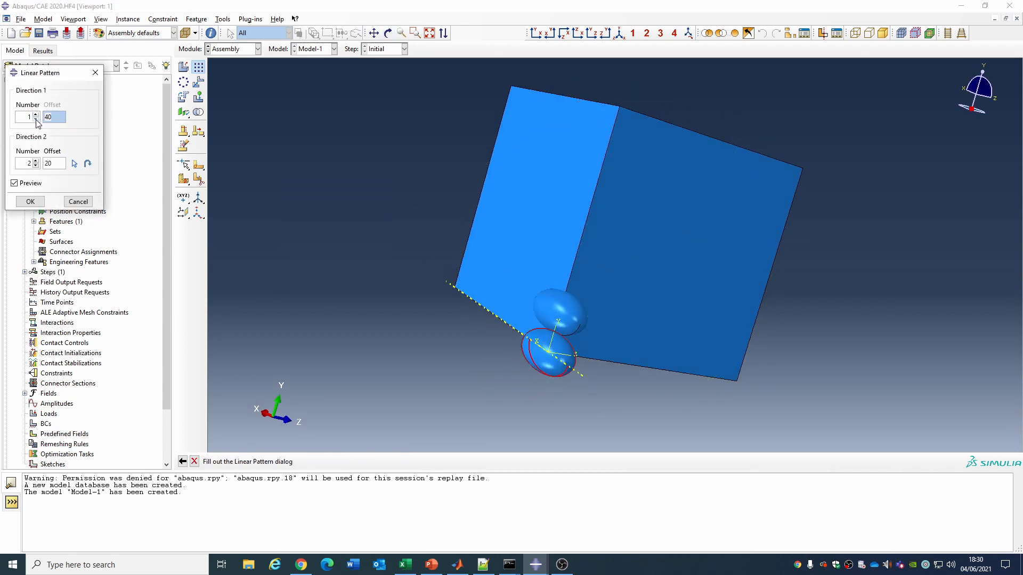
{"action": "left_click", "coordinate": [36, 114]}
{"action": "left_click", "coordinate": [74, 164]}
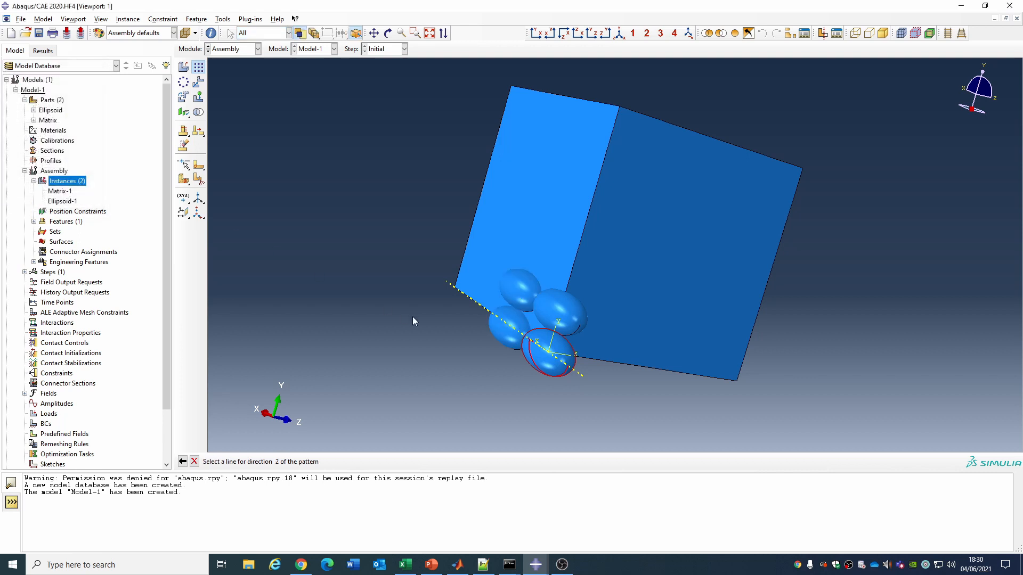
{"action": "left_click", "coordinate": [563, 359]}
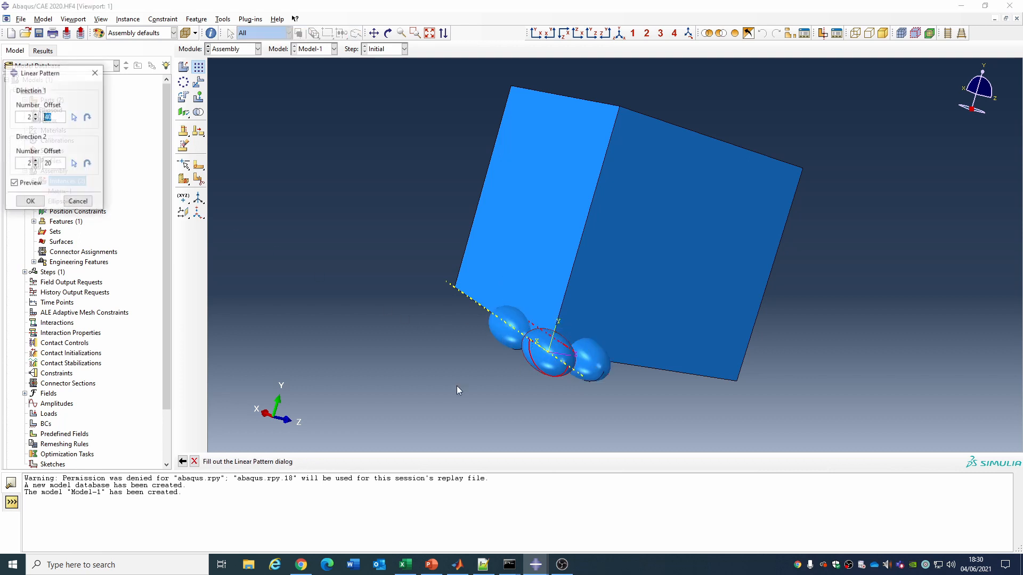
{"action": "left_click", "coordinate": [88, 161]}
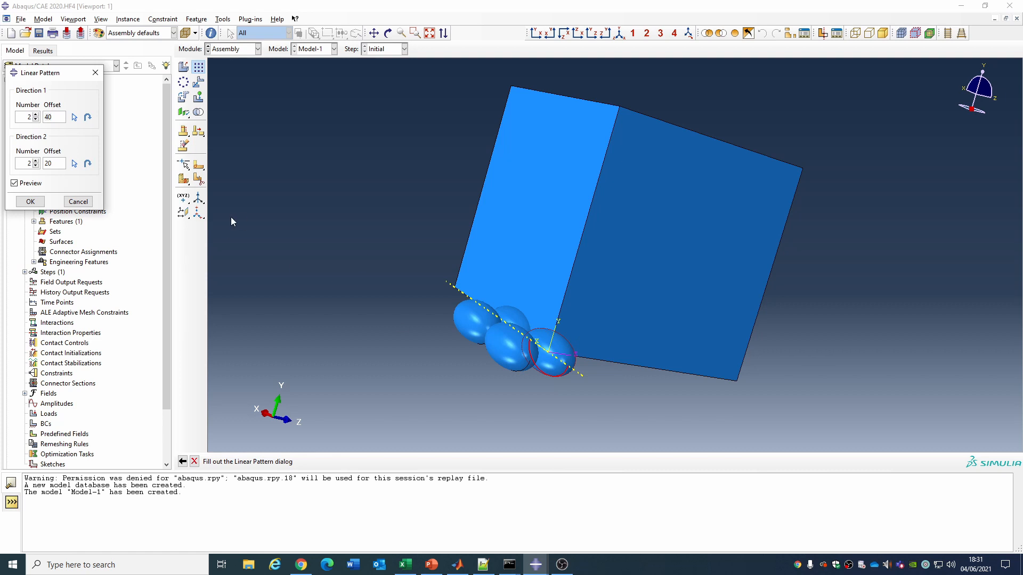
Set the number of instances in the pattern's second direction to 6 and create the pattern
{"action": "left_click", "coordinate": [388, 33]}
{"action": "left_click_drag", "start_coordinate": [564, 213], "coordinate": [497, 261]}
{"action": "right_click", "coordinate": [286, 181]}
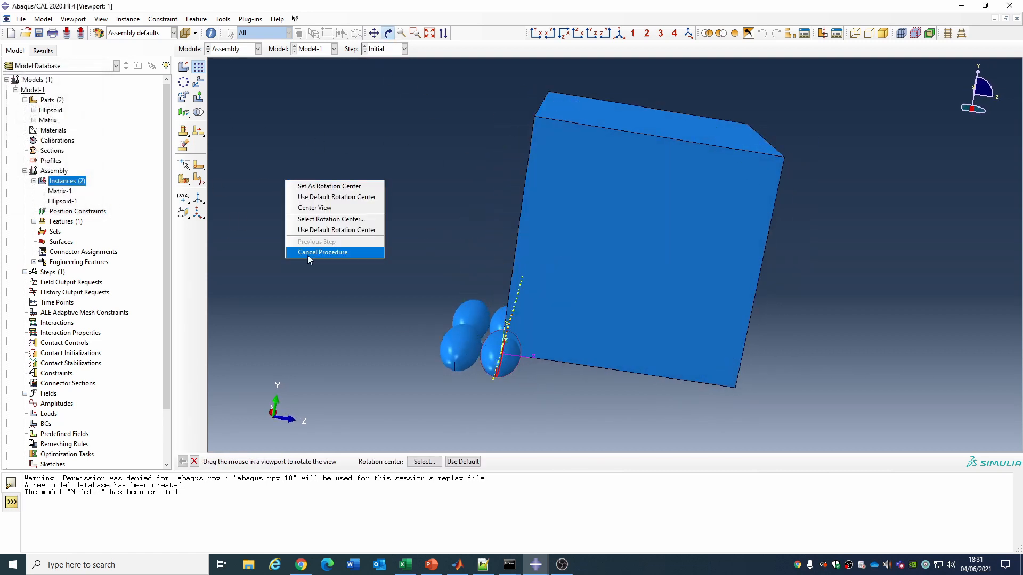
{"action": "left_click", "coordinate": [311, 252]}
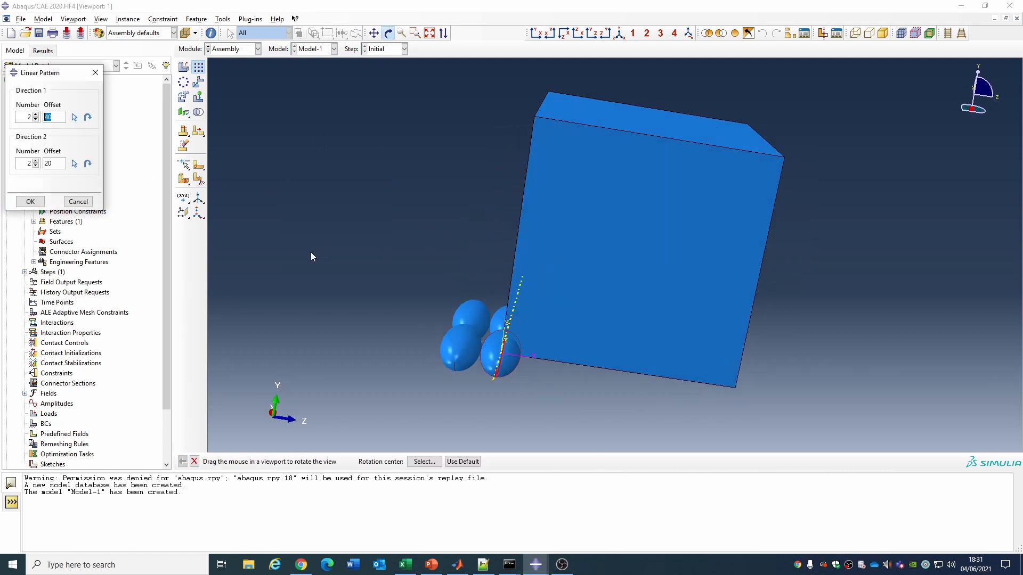
{"action": "left_click", "coordinate": [36, 161]}
{"action": "left_click", "coordinate": [36, 160]}
{"action": "left_click", "coordinate": [36, 161]}
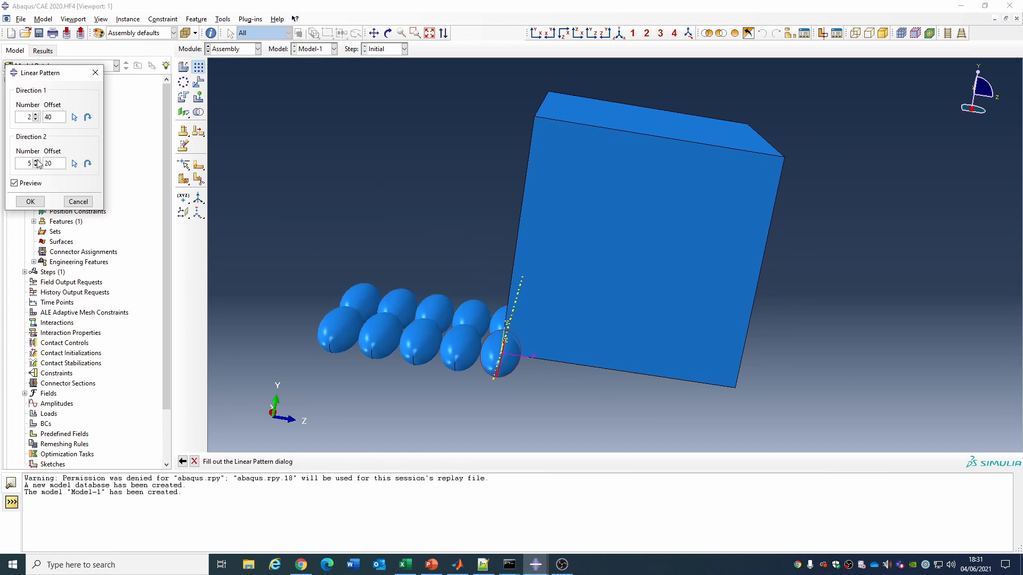
{"action": "left_click", "coordinate": [36, 160]}
{"action": "left_click", "coordinate": [31, 202]}
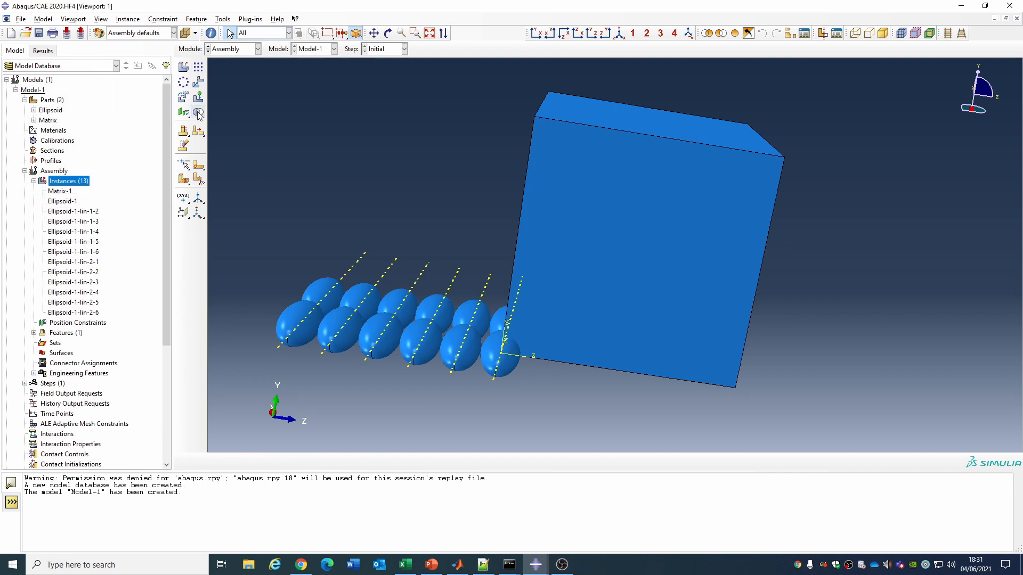
Delete the two overlapping ellipsoid instances on the matrix's bottom edge, at the origin end of the pattern
{"action": "left_click", "coordinate": [198, 82]}
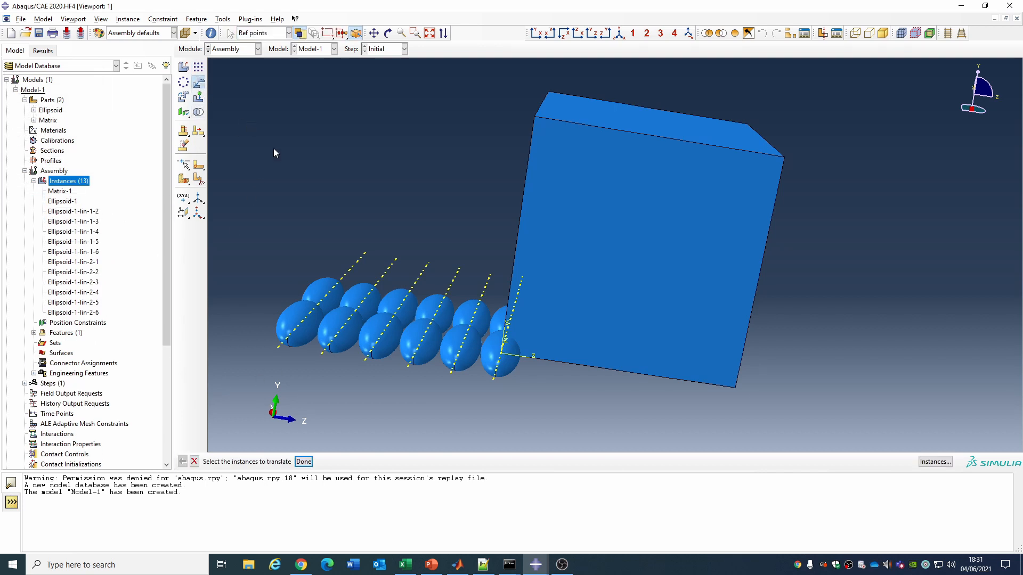
{"action": "left_click", "coordinate": [184, 145]}
{"action": "left_click", "coordinate": [498, 325]}
{"action": "left_click", "coordinate": [496, 357], "text": "shift"}
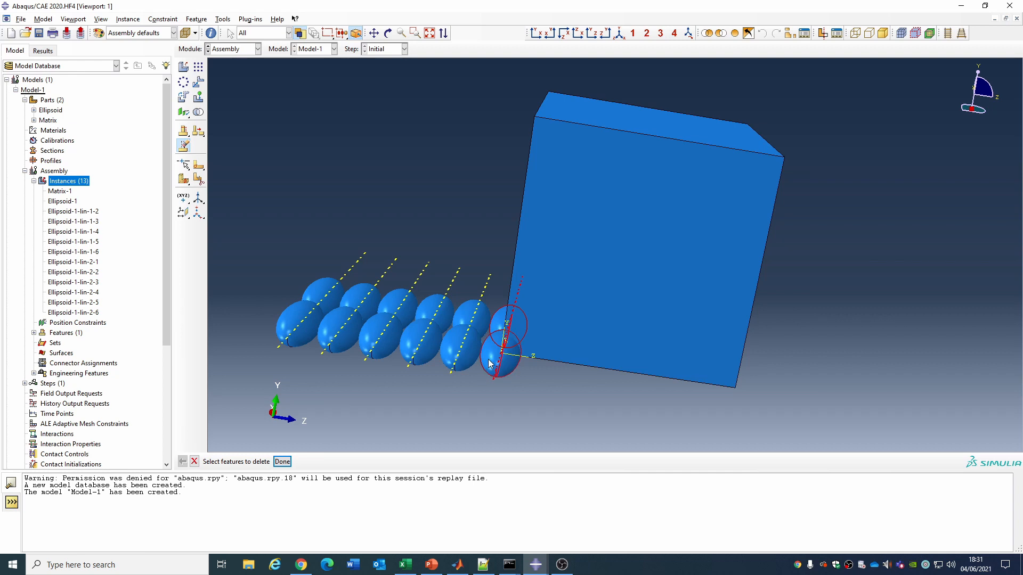
{"action": "left_click", "coordinate": [282, 461]}
{"action": "left_click", "coordinate": [290, 462]}
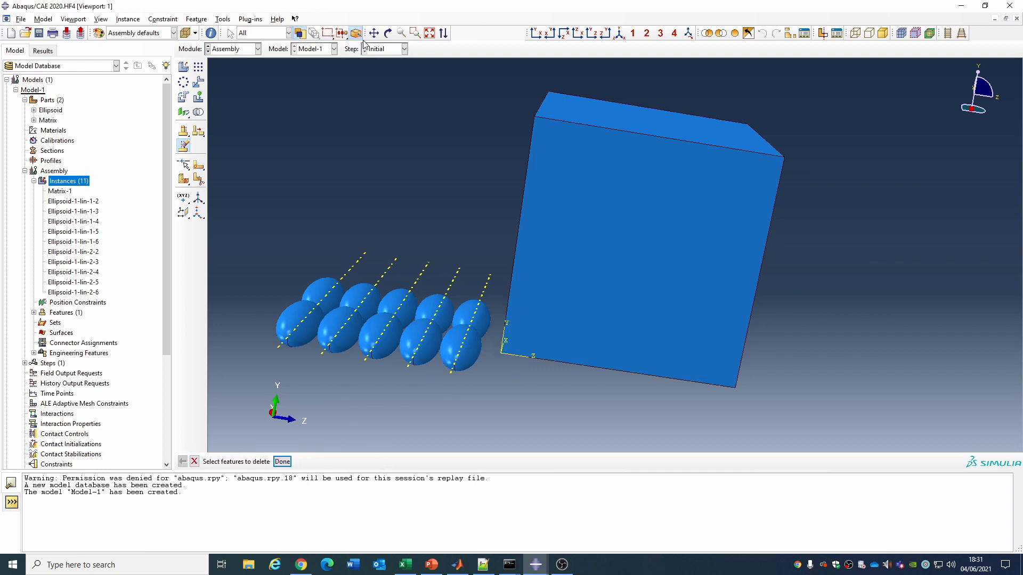
Translate the front ellipsoid nearest the matrix from its centre to (69, 81, 89), the first entry in the PowerPoint table of inclusion centres
{"action": "left_click", "coordinate": [388, 33]}
{"action": "left_click_drag", "start_coordinate": [644, 258], "coordinate": [598, 290]}
{"action": "right_click", "coordinate": [353, 138]}
{"action": "left_click", "coordinate": [389, 209]}
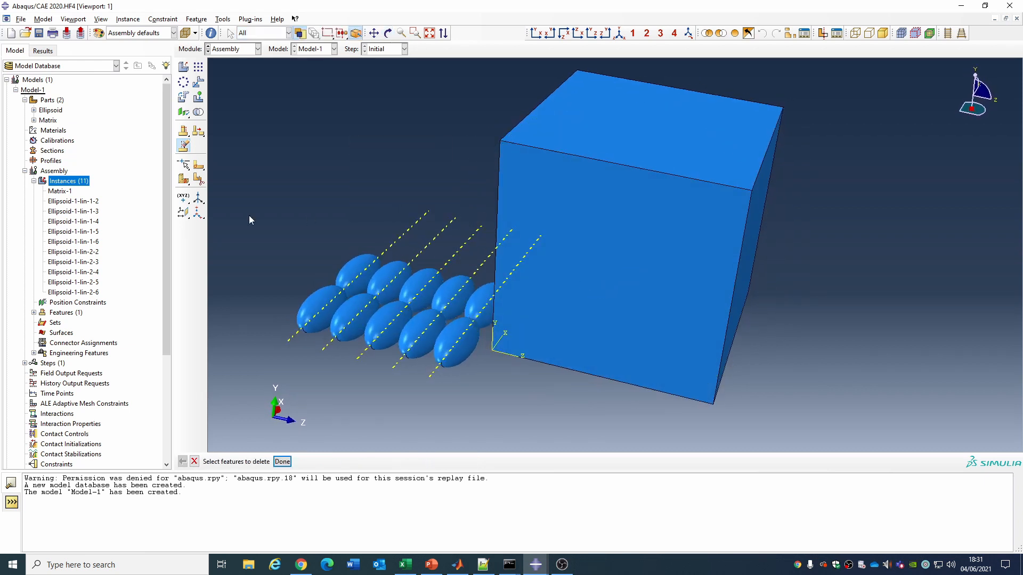
{"action": "left_click", "coordinate": [198, 82]}
{"action": "left_click", "coordinate": [451, 349]}
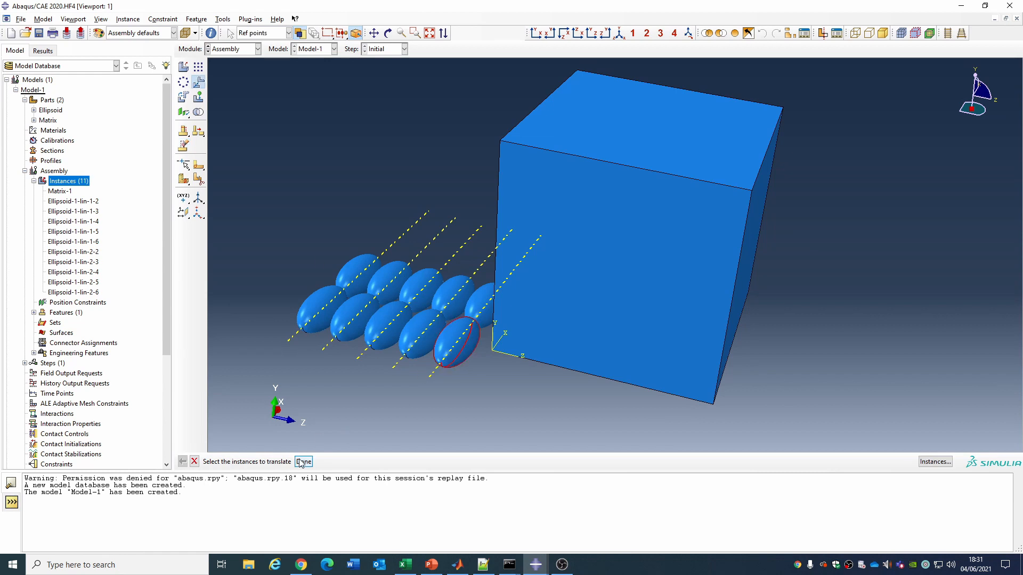
{"action": "left_click", "coordinate": [303, 462]}
{"action": "middle_click", "coordinate": [465, 369]}
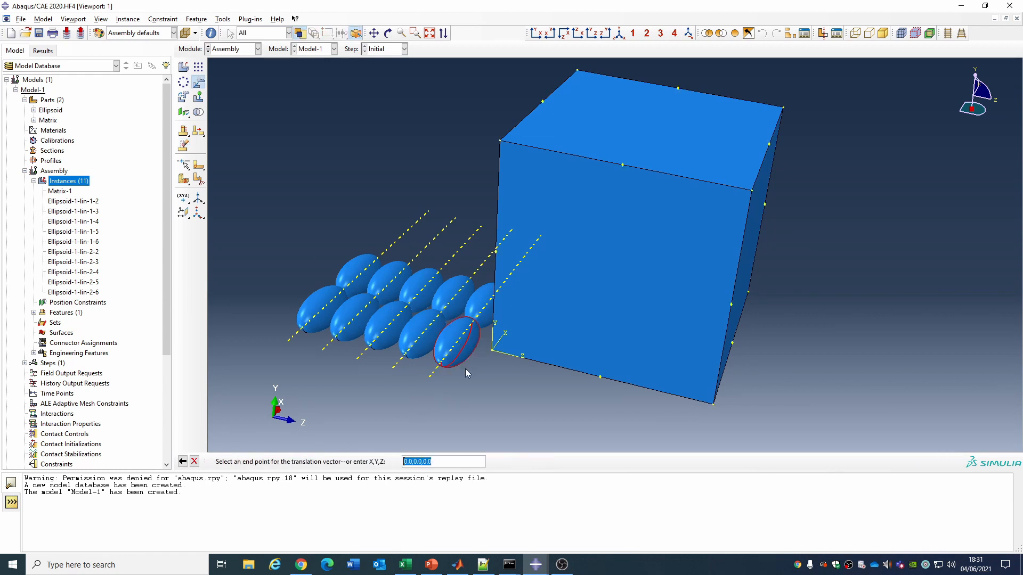
{"action": "key", "text": "alt+Tab"}
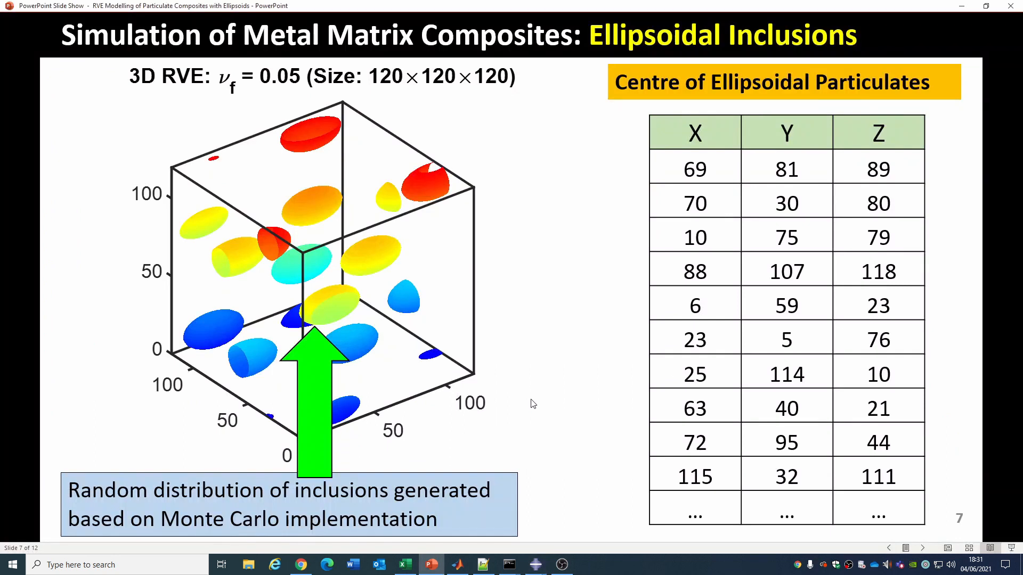
{"action": "key", "text": "alt+Tab"}
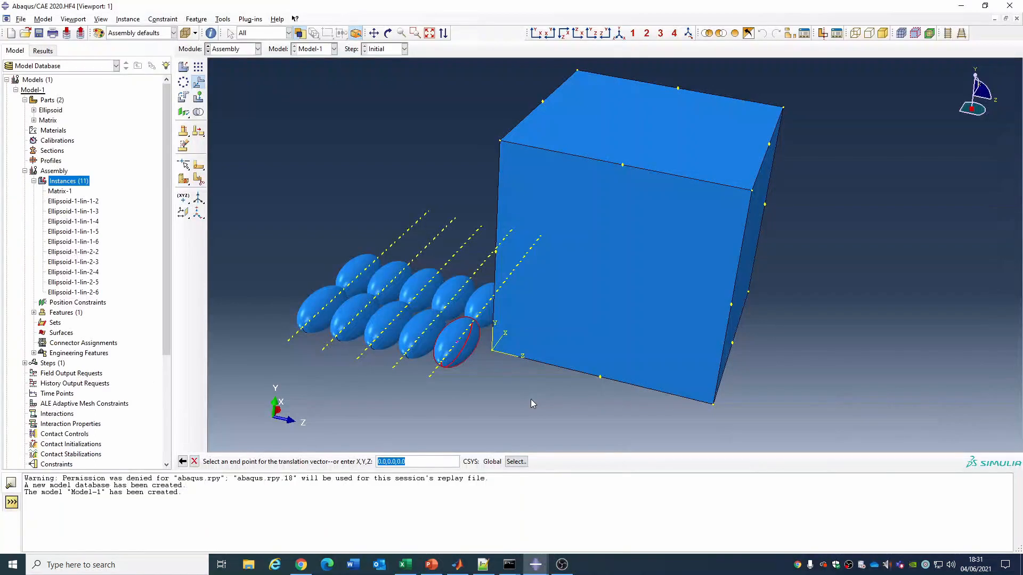
{"action": "type", "text": "69,81,80"}
{"action": "key", "text": "BackSpace"}
{"action": "type", "text": "90"}
{"action": "key", "text": "BackSpace"}
{"action": "key", "text": "Return"}
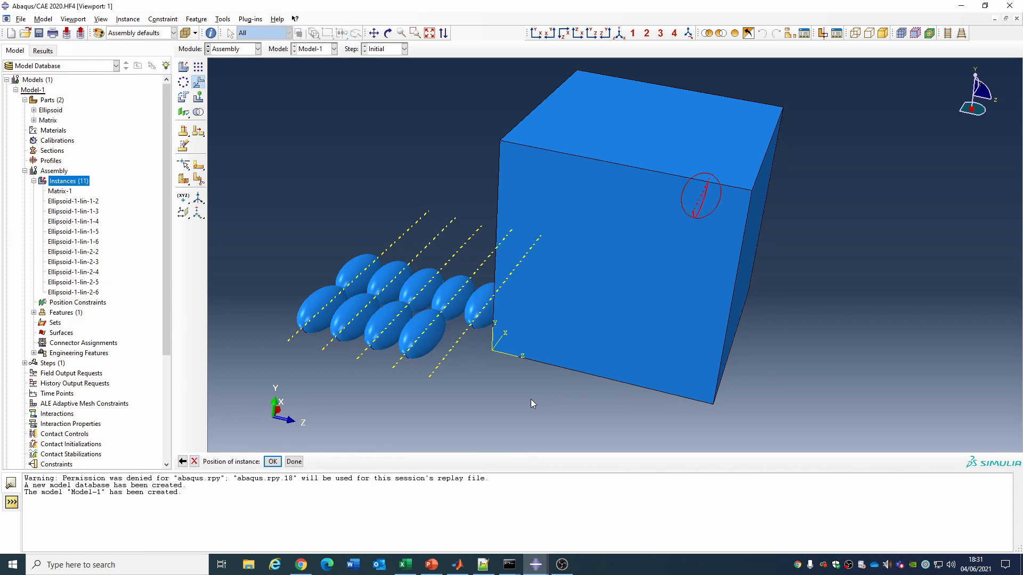
{"action": "left_click", "coordinate": [273, 461]}
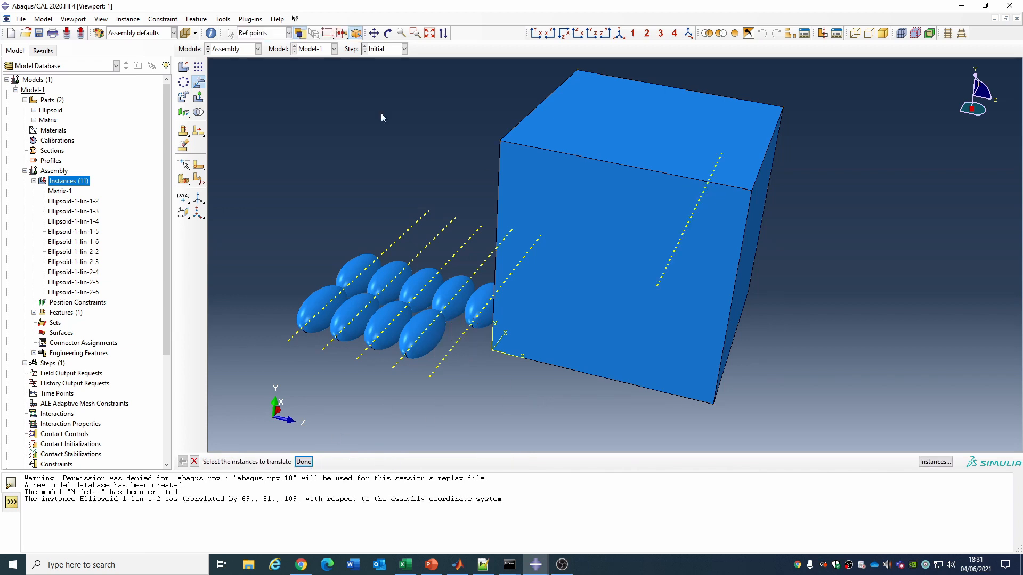
Color-code the assembly by Surfaces
{"action": "left_click", "coordinate": [169, 33]}
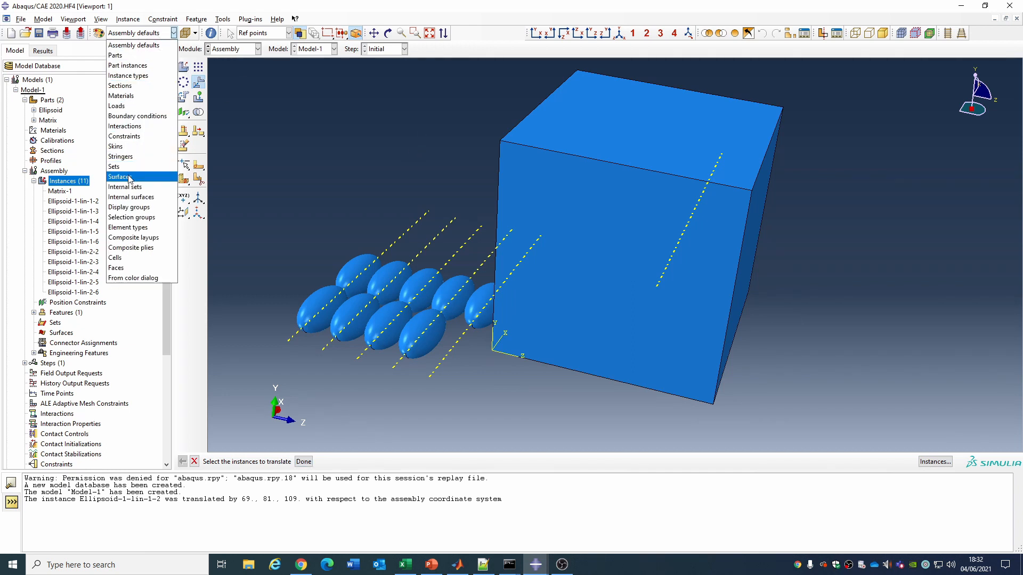
{"action": "left_click", "coordinate": [121, 176]}
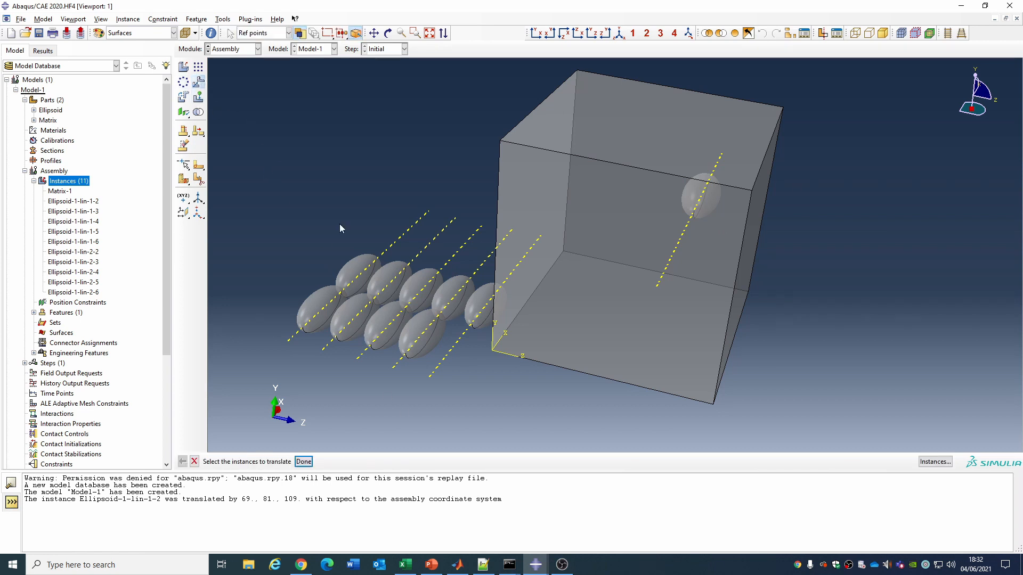
{"action": "left_click", "coordinate": [485, 311]}
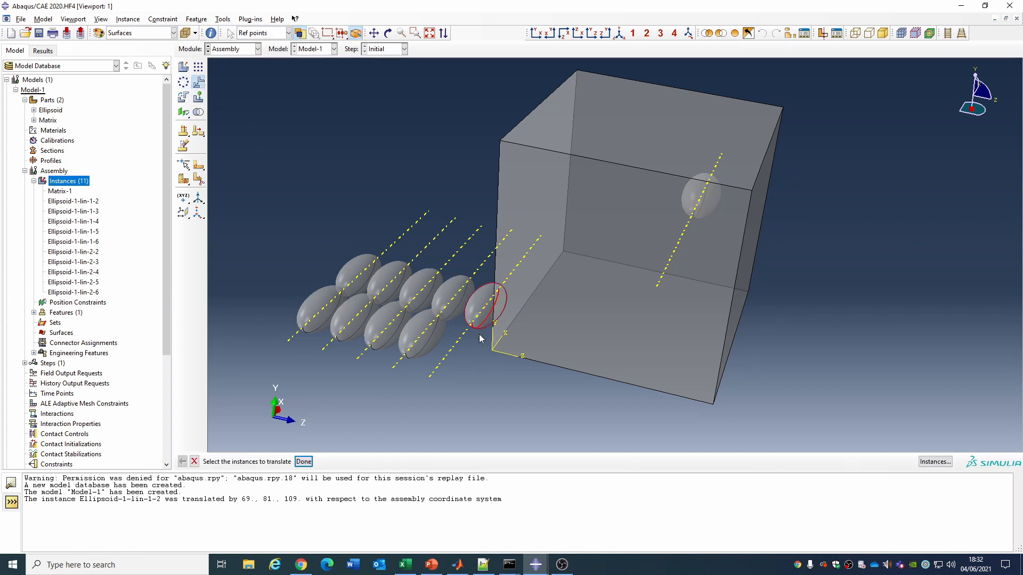
{"action": "left_click", "coordinate": [303, 462]}
{"action": "key", "text": "Escape"}
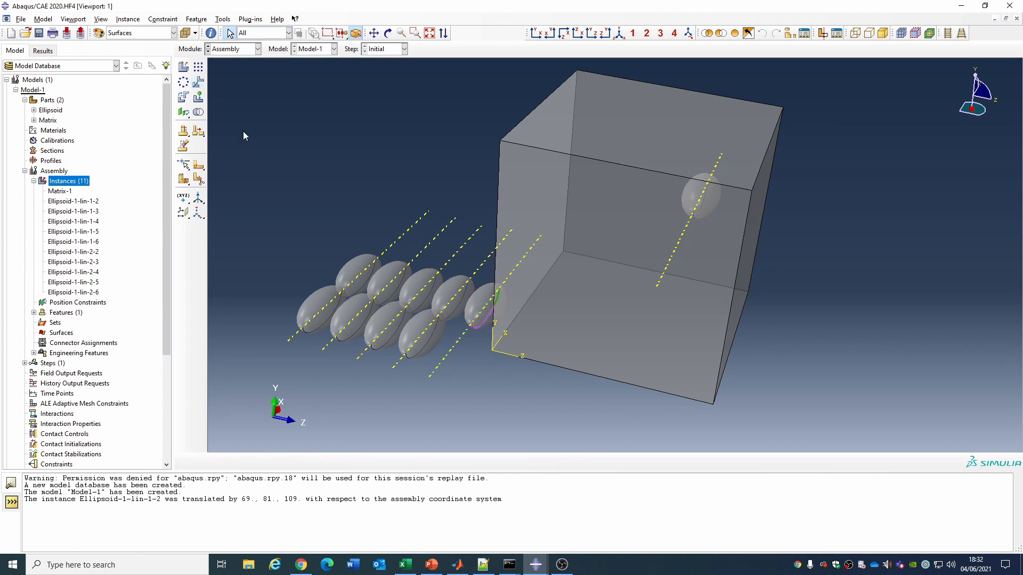
Translate the rear-row ellipsoid nearest the matrix from its centre to (70, 30, 80), the second entry in the PowerPoint table of centres
{"action": "left_click", "coordinate": [200, 84]}
{"action": "left_click", "coordinate": [486, 296]}
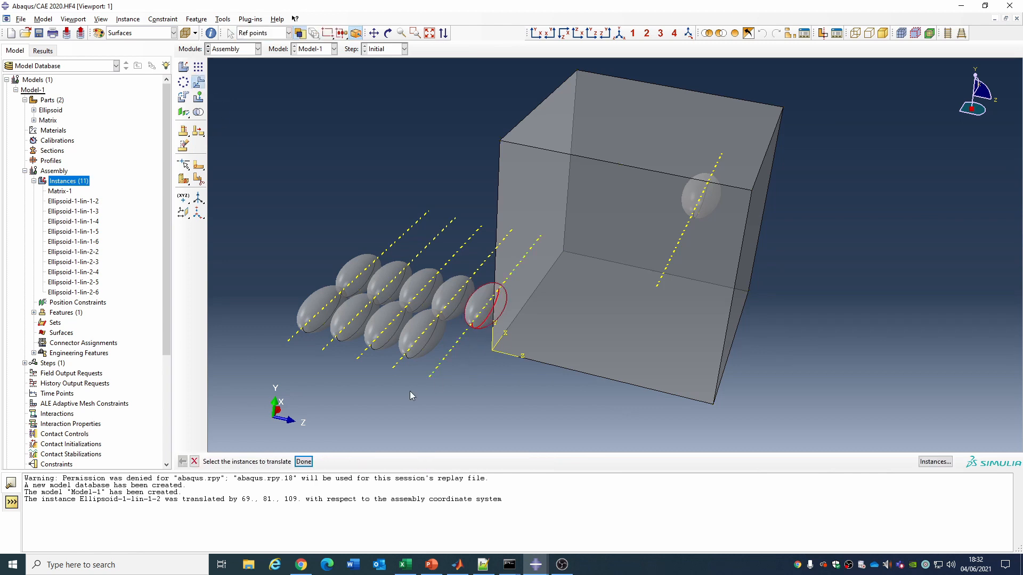
{"action": "left_click", "coordinate": [303, 462]}
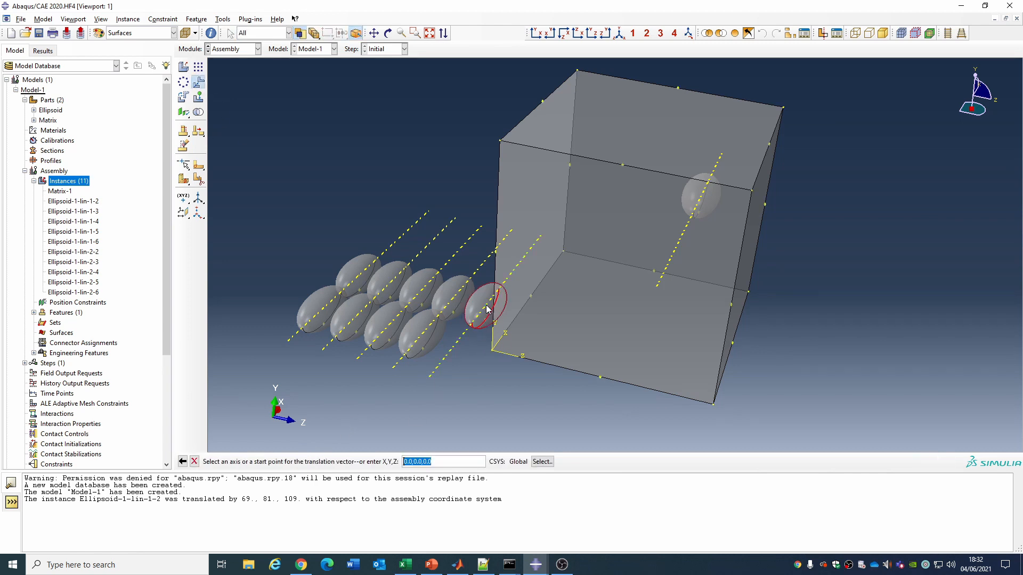
{"action": "key", "text": "alt+Tab"}
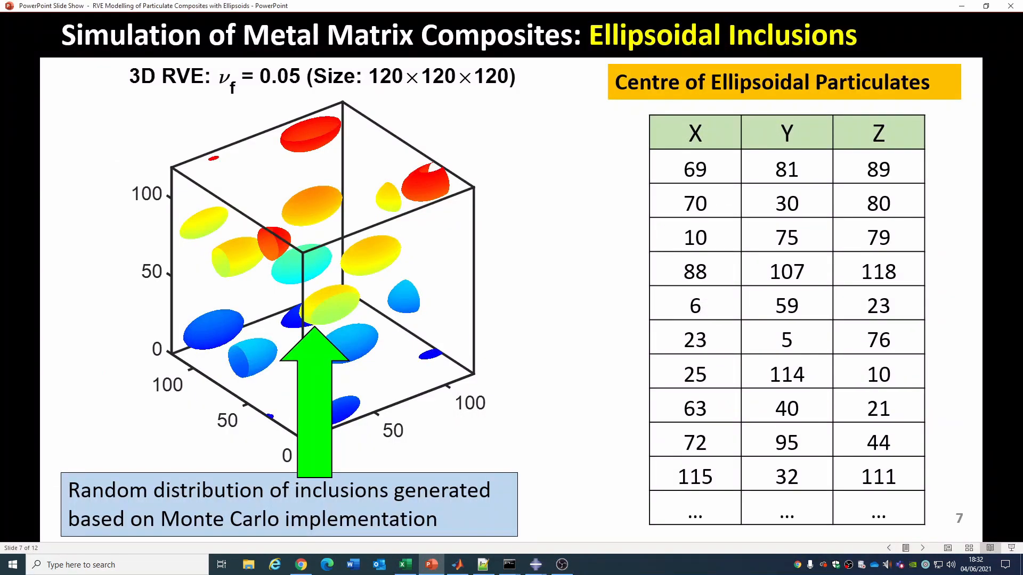
{"action": "key", "text": "alt+Tab"}
{"action": "type", "text": "70,30"}
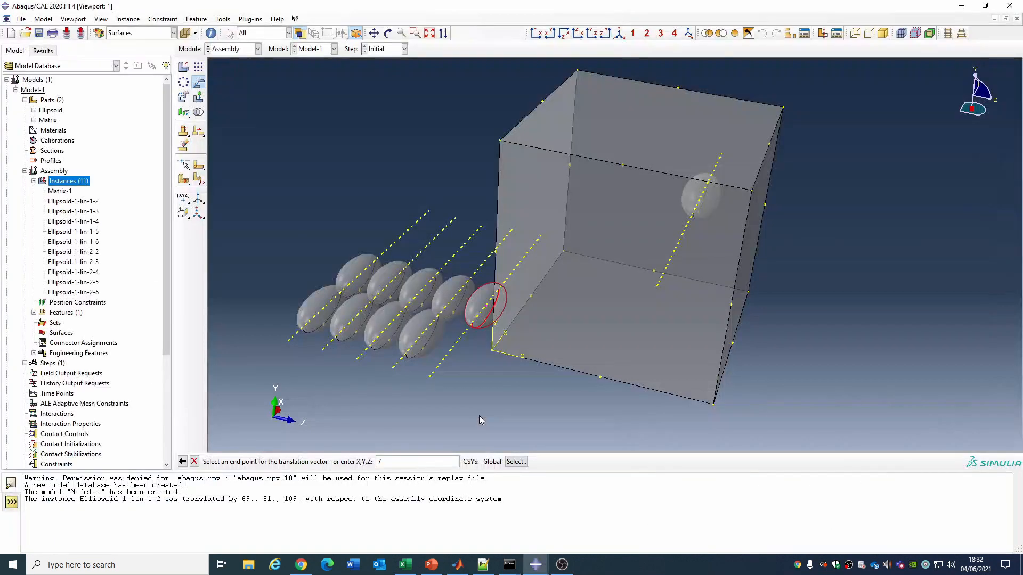
{"action": "type", "text": ",80"}
{"action": "key", "text": "Return"}
{"action": "left_click", "coordinate": [272, 461]}
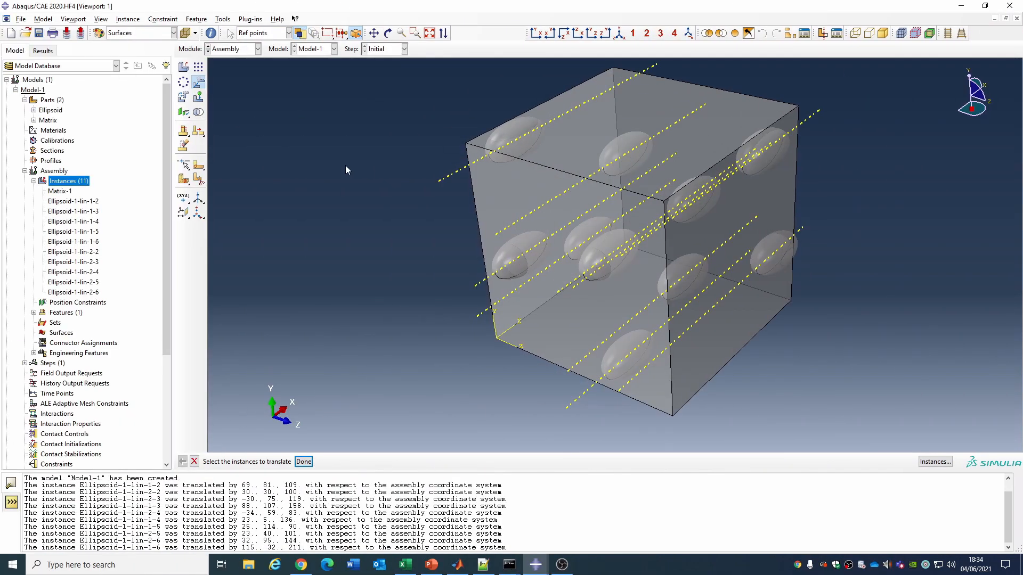
Merge the geometry of the matrix and all ellipsoid instances into a new part named MMC_Merged, retaining intersecting boundaries and suppressing the originals
{"action": "left_click", "coordinate": [387, 33]}
{"action": "mouse_move", "coordinate": [596, 240]}
{"action": "left_mouse_down"}
{"action": "mouse_move", "coordinate": [628, 229]}
{"action": "mouse_move", "coordinate": [607, 256]}
{"action": "mouse_move", "coordinate": [618, 251]}
{"action": "mouse_move", "coordinate": [597, 250]}
{"action": "left_mouse_up"}
{"action": "right_click", "coordinate": [346, 171]}
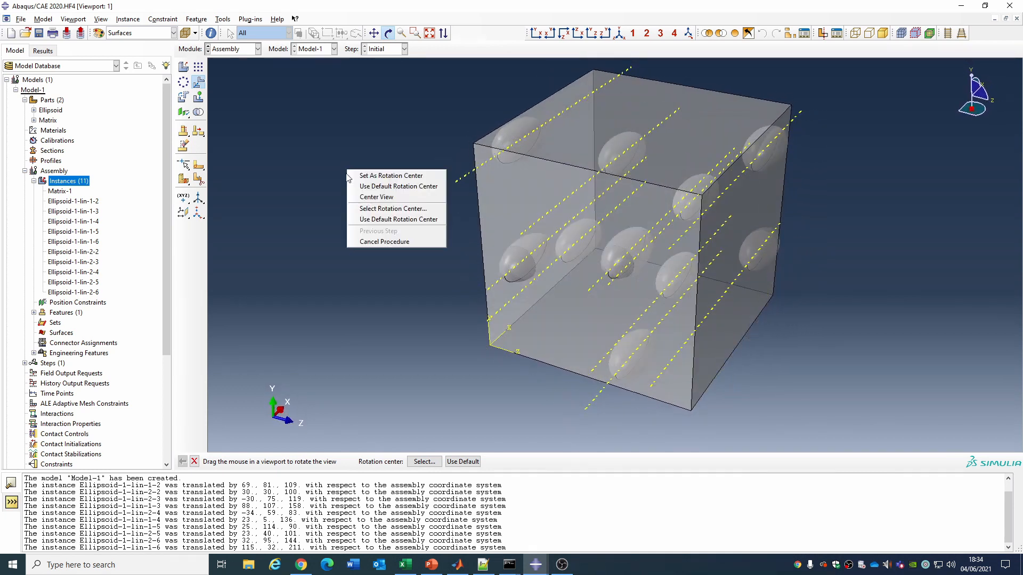
{"action": "left_click", "coordinate": [395, 245]}
{"action": "left_click", "coordinate": [69, 192]}
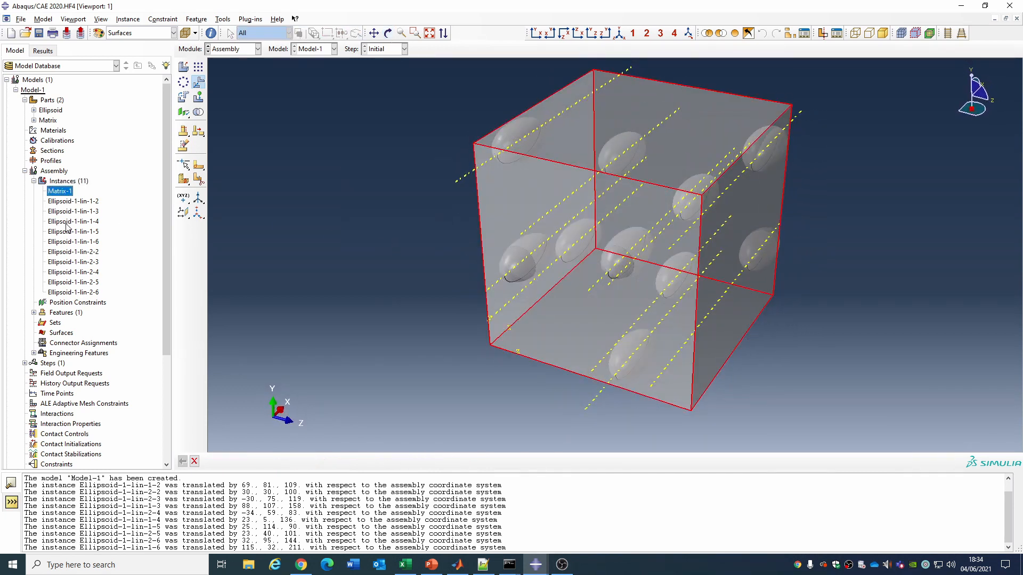
{"action": "left_click", "coordinate": [72, 293], "text": "shift"}
{"action": "left_click", "coordinate": [198, 112]}
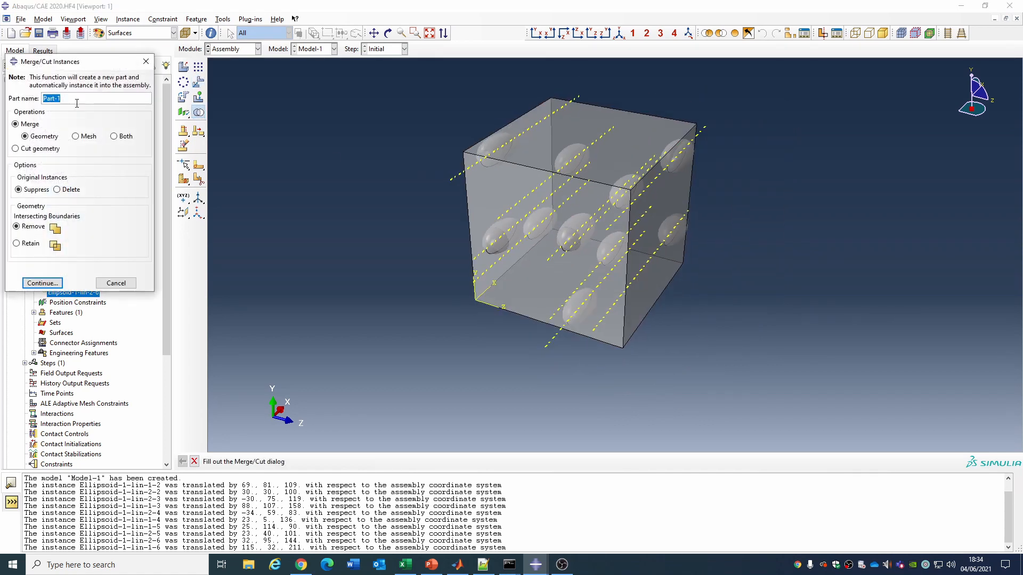
{"action": "type", "text": "MMC_Merged"}
{"action": "left_click", "coordinate": [30, 245]}
{"action": "left_click", "coordinate": [42, 283]}
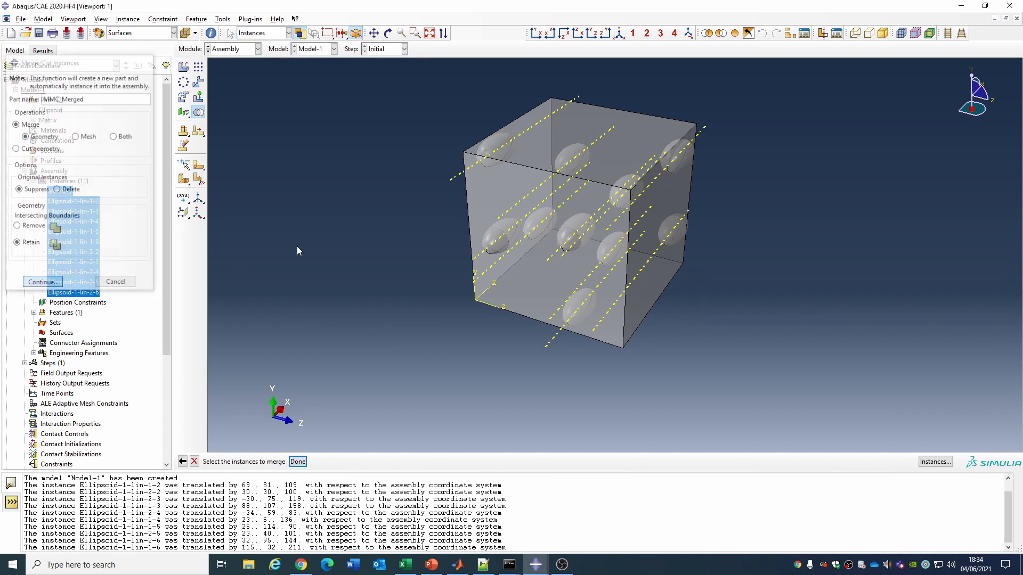
{"action": "left_click_drag", "start_coordinate": [386, 75], "coordinate": [695, 382]}
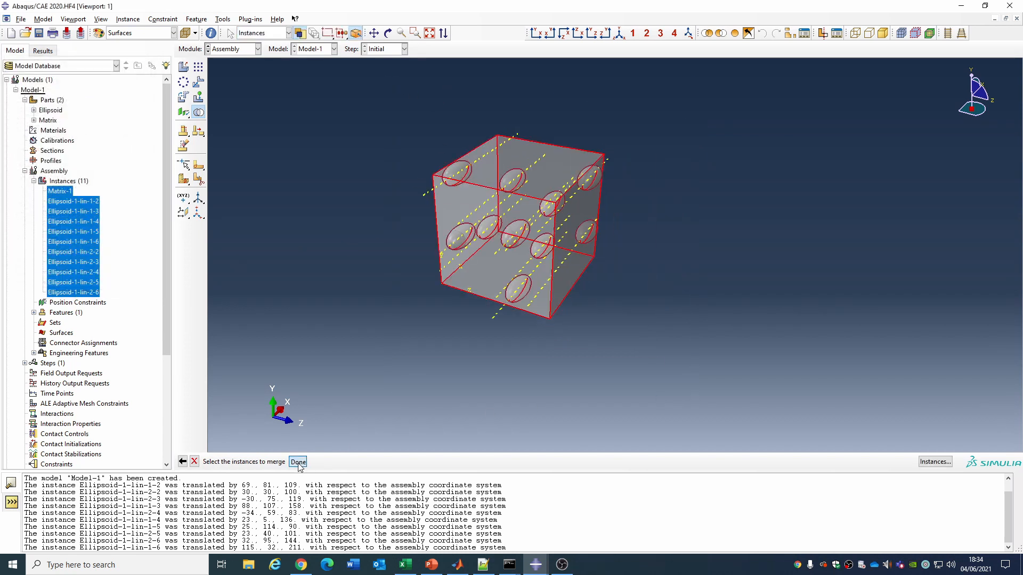
{"action": "left_click", "coordinate": [298, 461]}
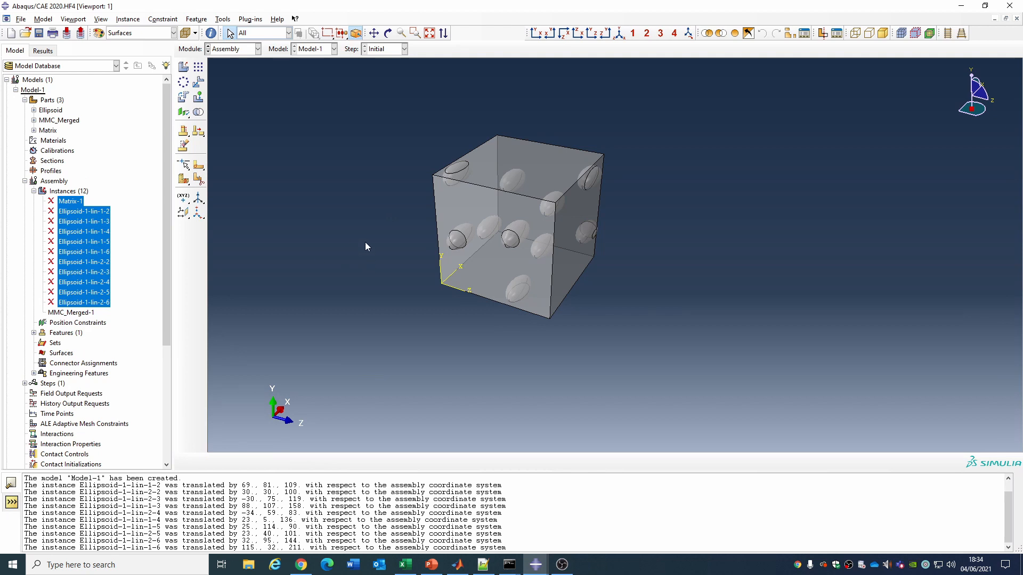
Color-code the assembly by Parts and display the MMC_Merged part on its own
{"action": "left_click", "coordinate": [154, 33]}
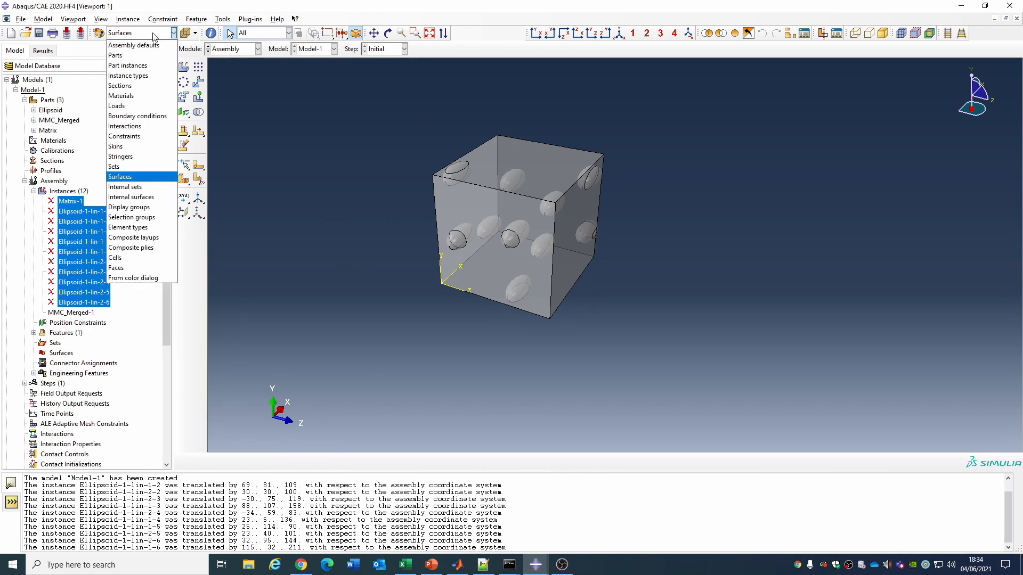
{"action": "left_click", "coordinate": [133, 55]}
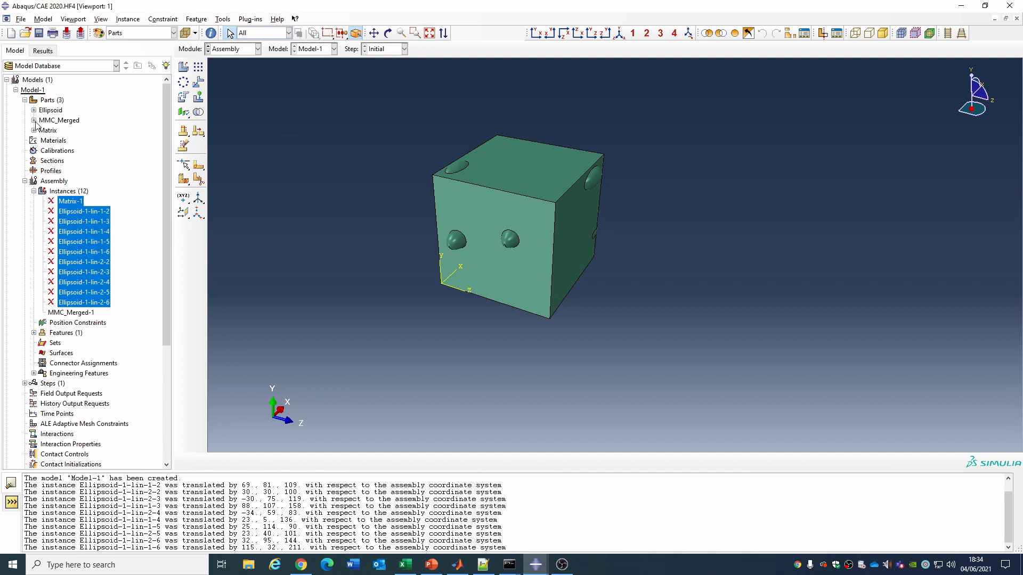
{"action": "double_click", "coordinate": [57, 121]}
{"action": "scroll", "coordinate": [388, 221], "scroll_direction": "down", "scroll_amount": 1}
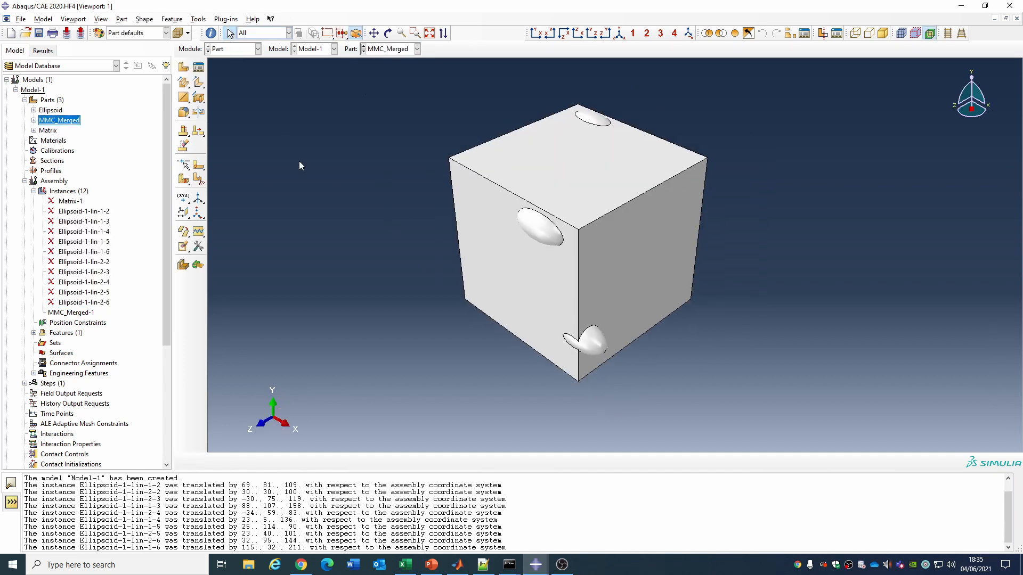
{"action": "left_click", "coordinate": [388, 33]}
{"action": "left_click_drag", "start_coordinate": [532, 229], "coordinate": [756, 229]}
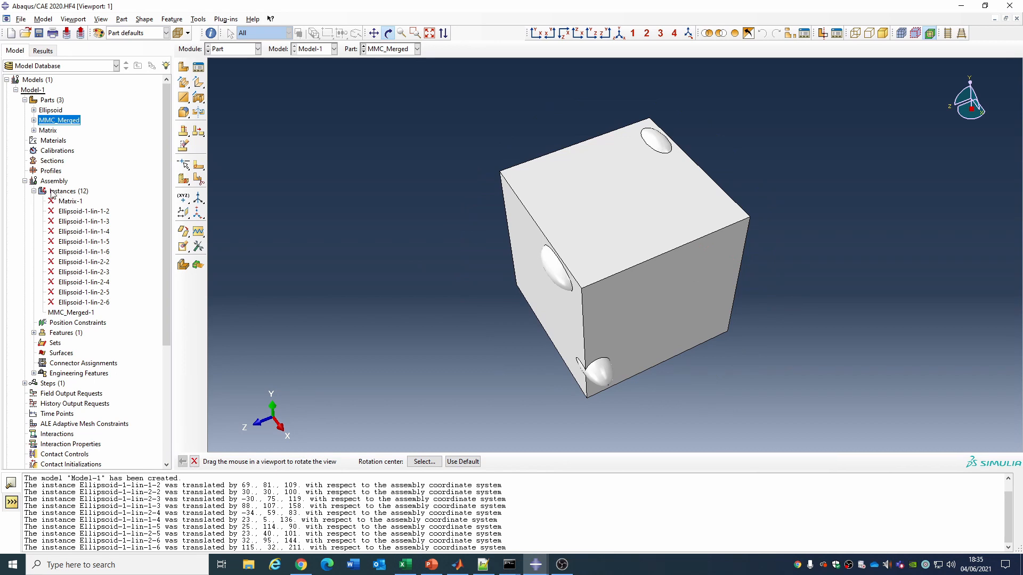
Collapse the model tree and rename Model-1 as OneMethod
{"action": "left_click", "coordinate": [25, 181]}
{"action": "left_click", "coordinate": [24, 100]}
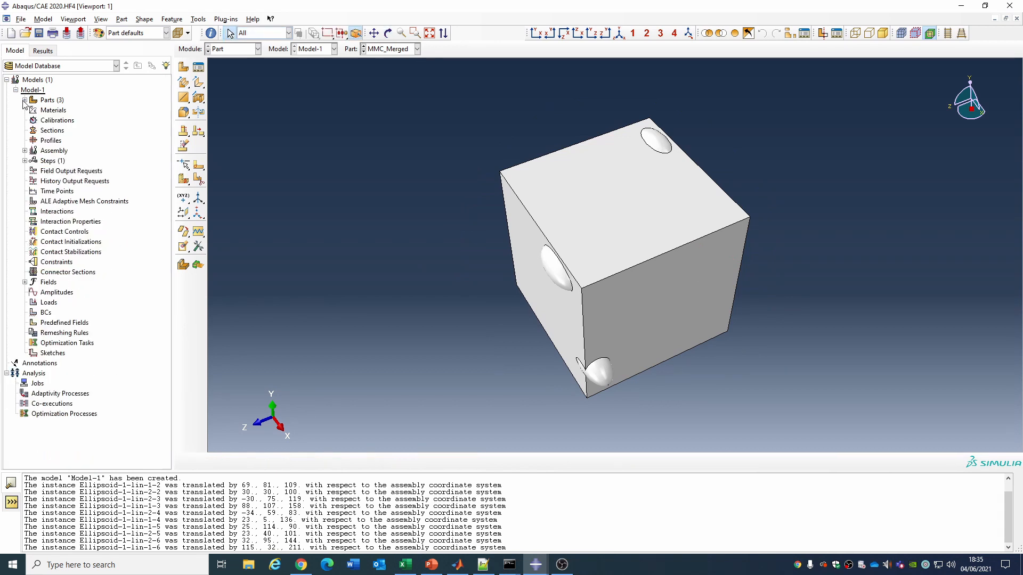
{"action": "left_click", "coordinate": [16, 90]}
{"action": "right_click", "coordinate": [26, 92]}
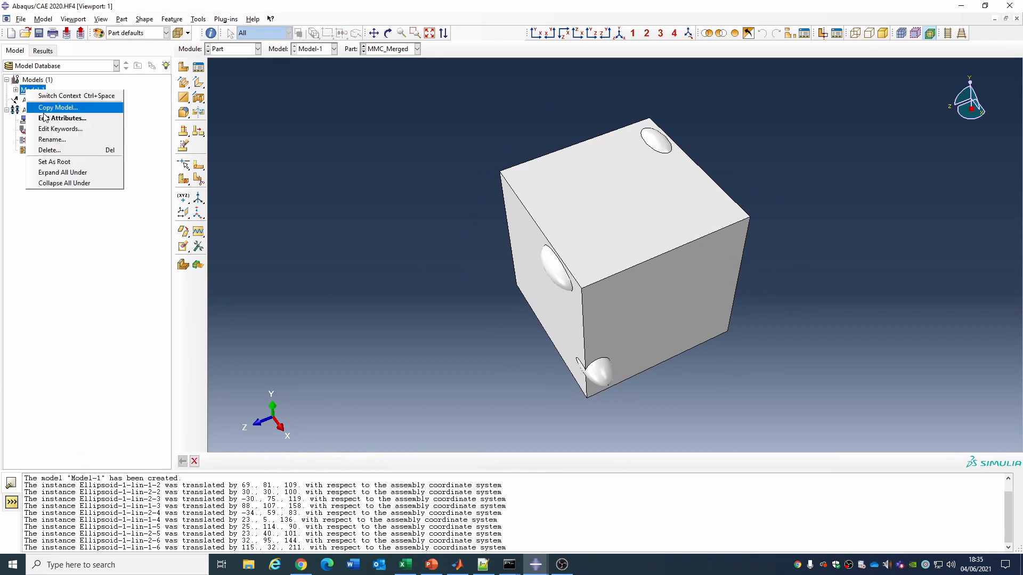
{"action": "left_click", "coordinate": [59, 141]}
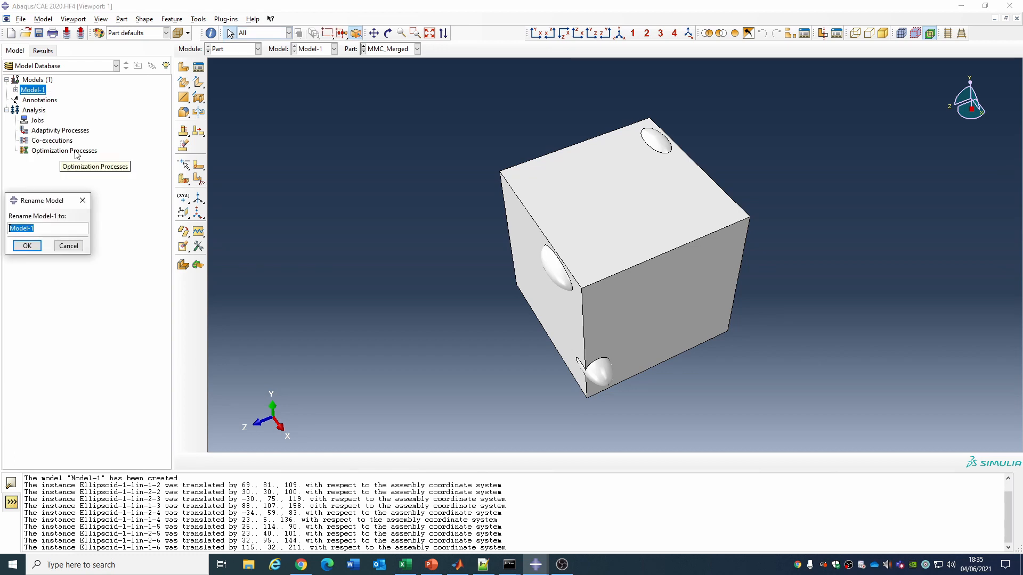
{"action": "type", "text": "OneMethod"}
{"action": "key", "text": "Return"}
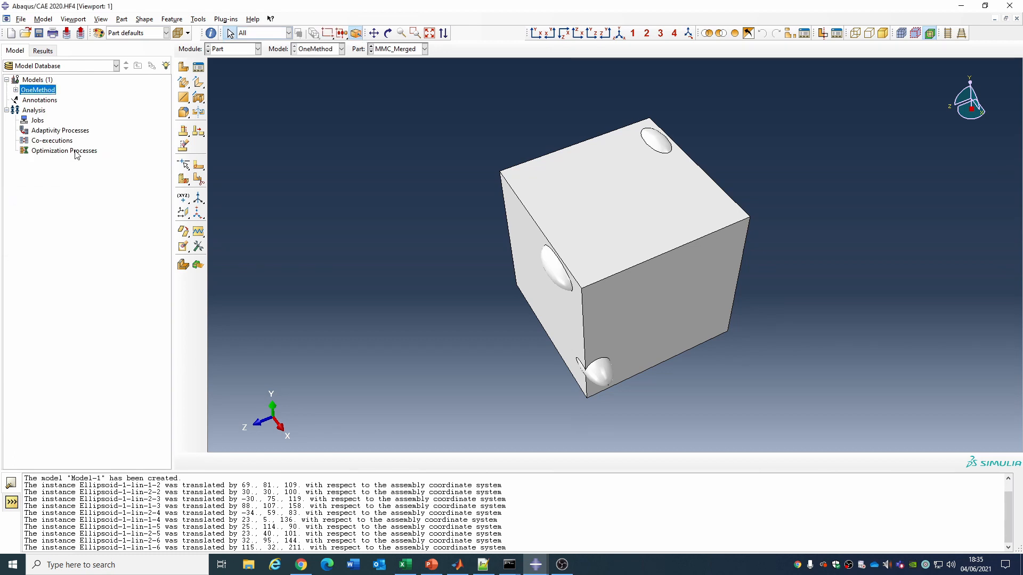
Create a new Standard & Explicit model named Model-1 and expand its contents
{"action": "double_click", "coordinate": [46, 90]}
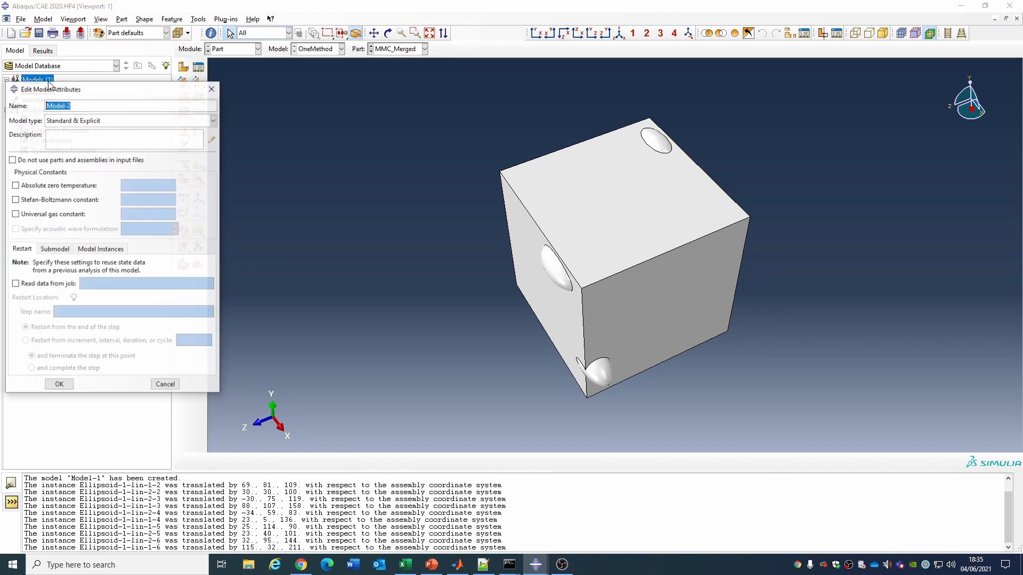
{"action": "left_click", "coordinate": [79, 105]}
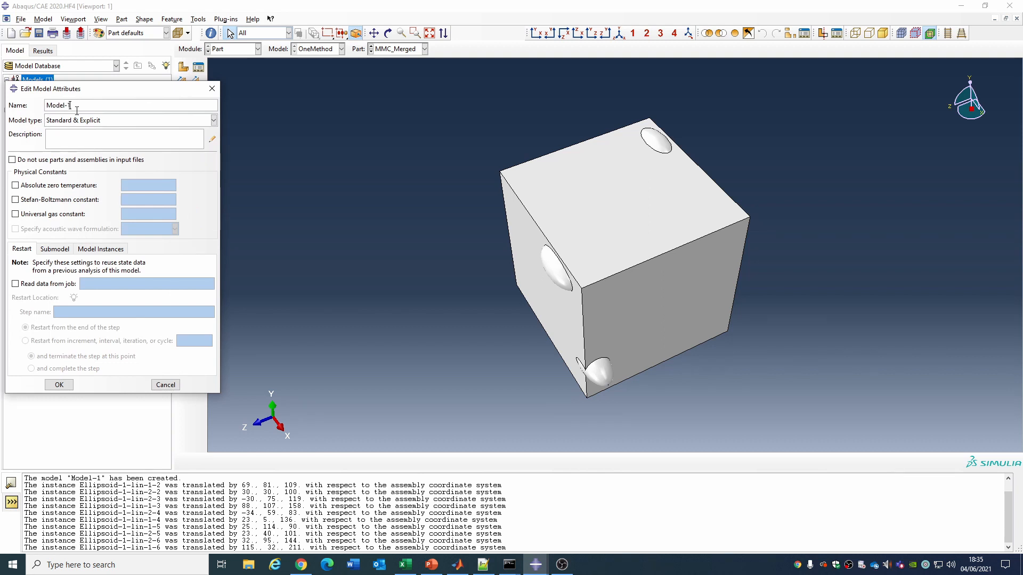
{"action": "left_click", "coordinate": [59, 384]}
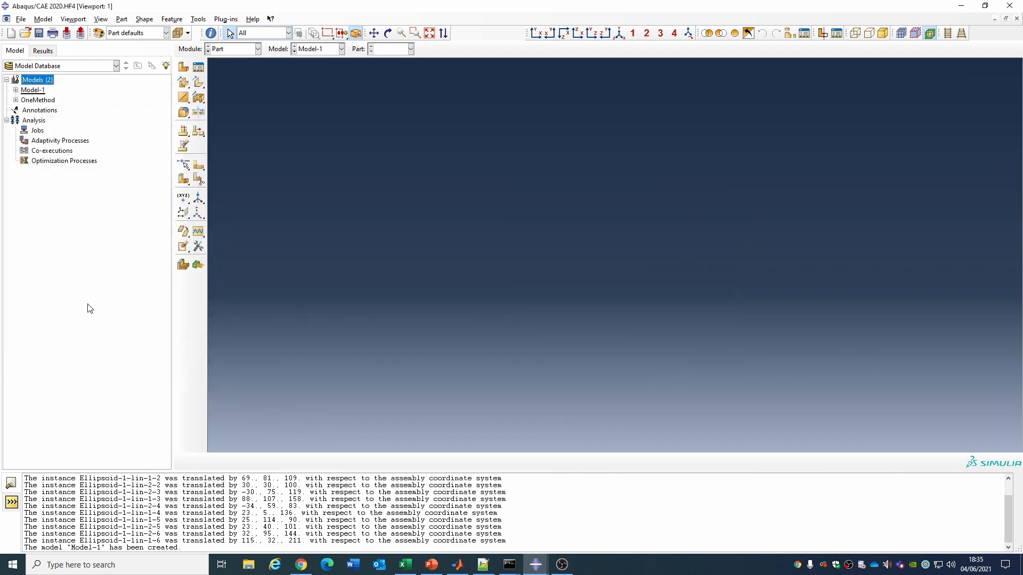
{"action": "double_click", "coordinate": [16, 91]}
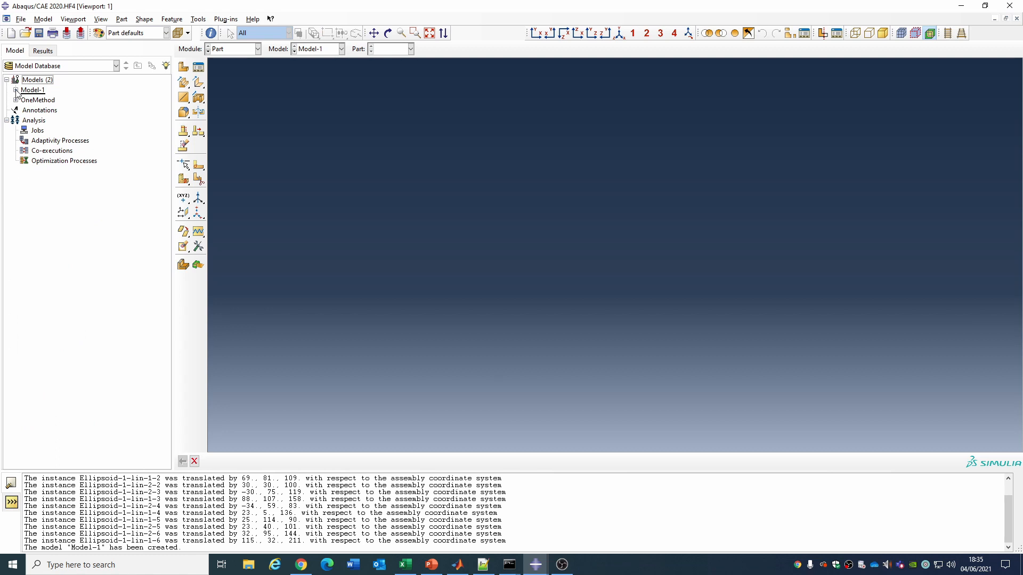
{"action": "left_click", "coordinate": [16, 90]}
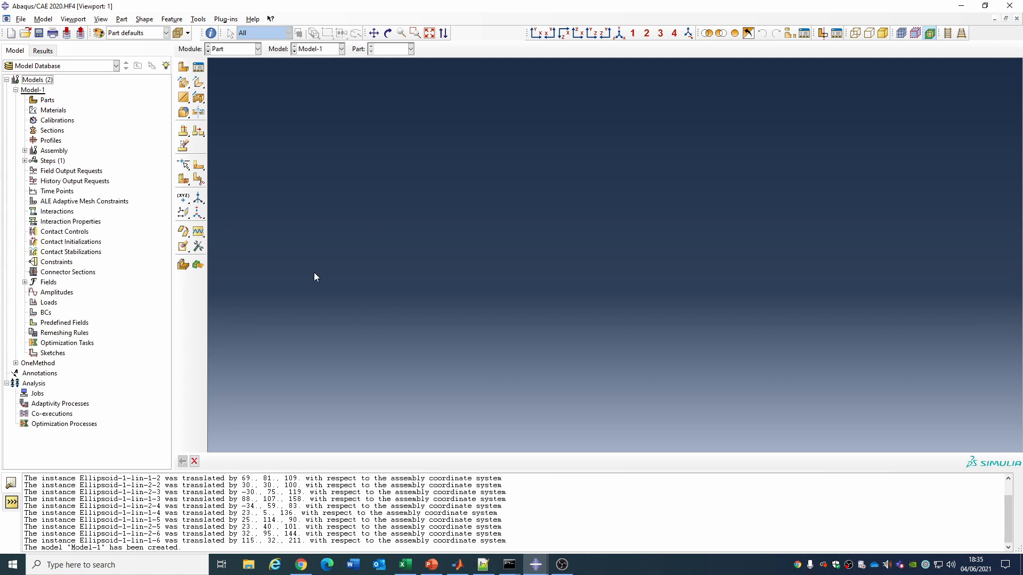
Switch to Notepad++, review the MMCs_with_Ellipsoidal_Particles_Script_MainVersion.py script, and copy all of its code
{"action": "left_click", "coordinate": [483, 571]}
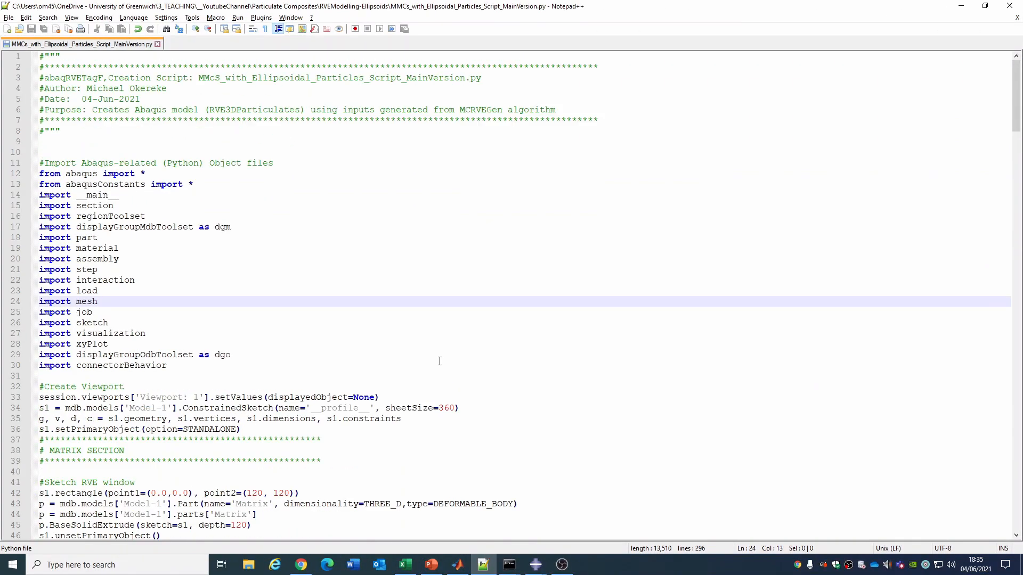
{"action": "scroll", "coordinate": [441, 362], "scroll_direction": "down", "scroll_amount": 15}
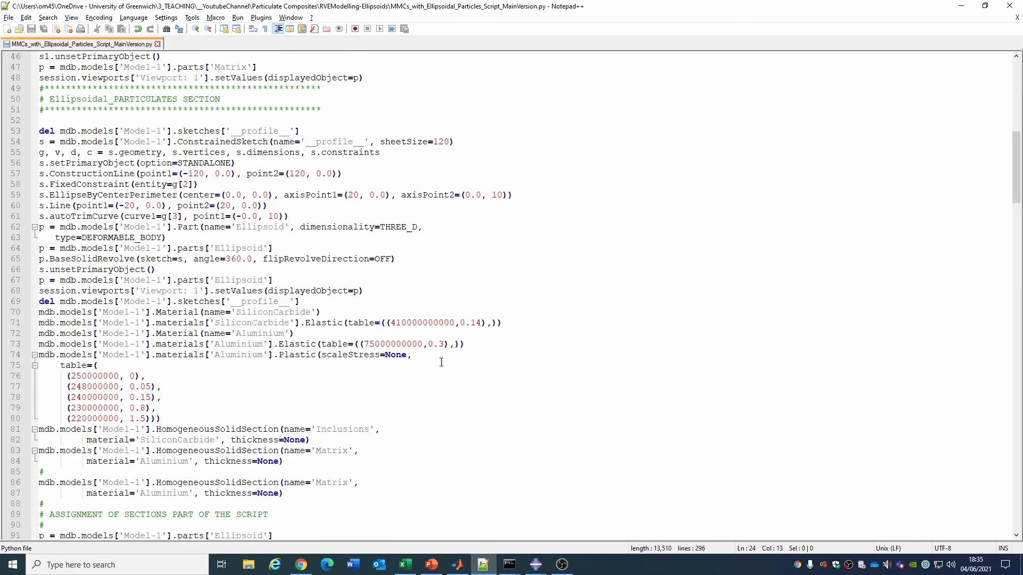
{"action": "scroll", "coordinate": [441, 362], "scroll_direction": "down", "scroll_amount": 20}
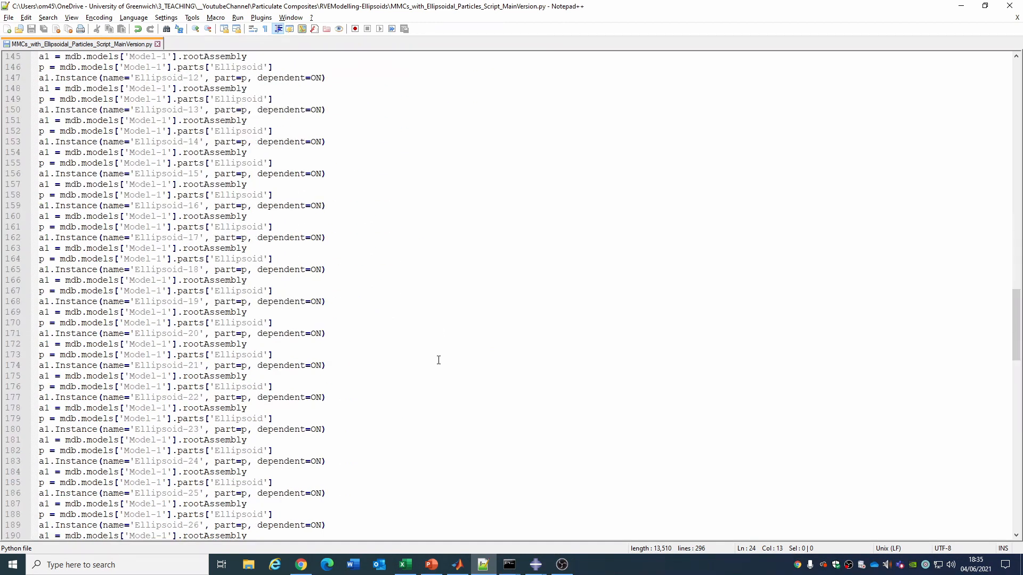
{"action": "scroll", "coordinate": [438, 360], "scroll_direction": "up", "scroll_amount": 20}
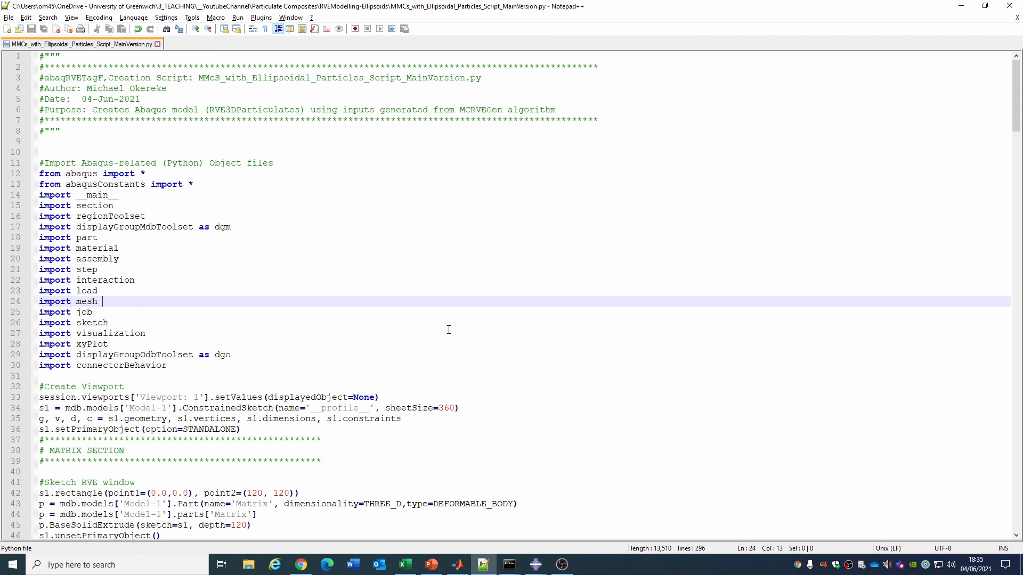
{"action": "key", "text": "ctrl+a"}
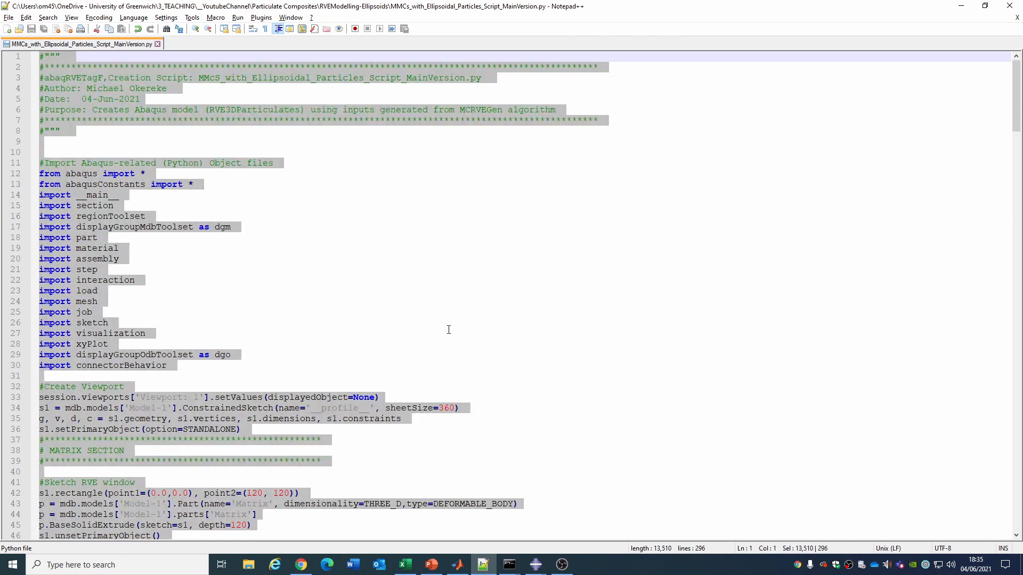
{"action": "key", "text": "alt+Tab"}
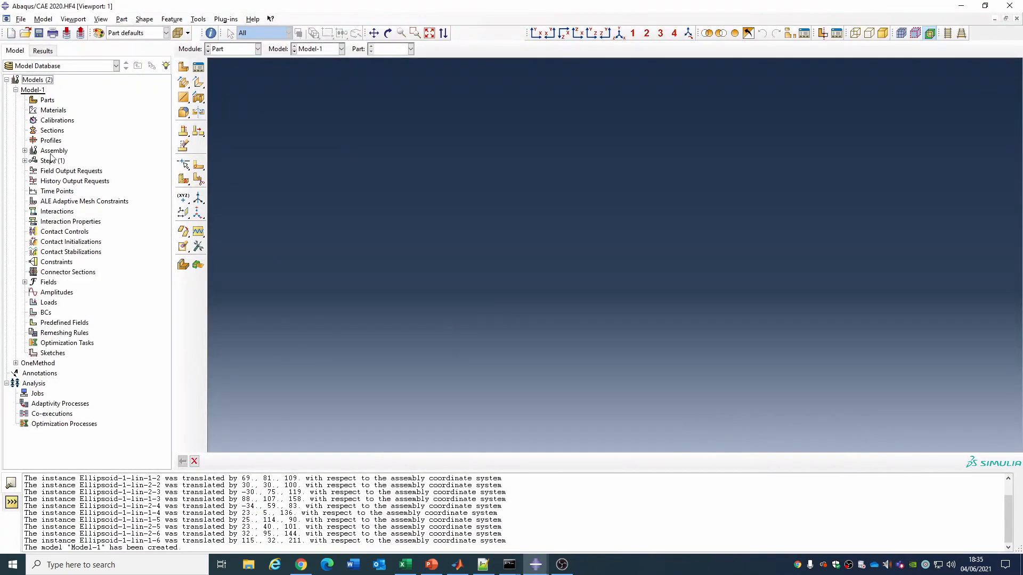
Run the copied Python script for Model-1 in the Abaqus/CAE command line interface
{"action": "left_click", "coordinate": [15, 90]}
{"action": "left_click", "coordinate": [15, 90]}
{"action": "left_click", "coordinate": [30, 89]}
{"action": "left_click", "coordinate": [13, 503]}
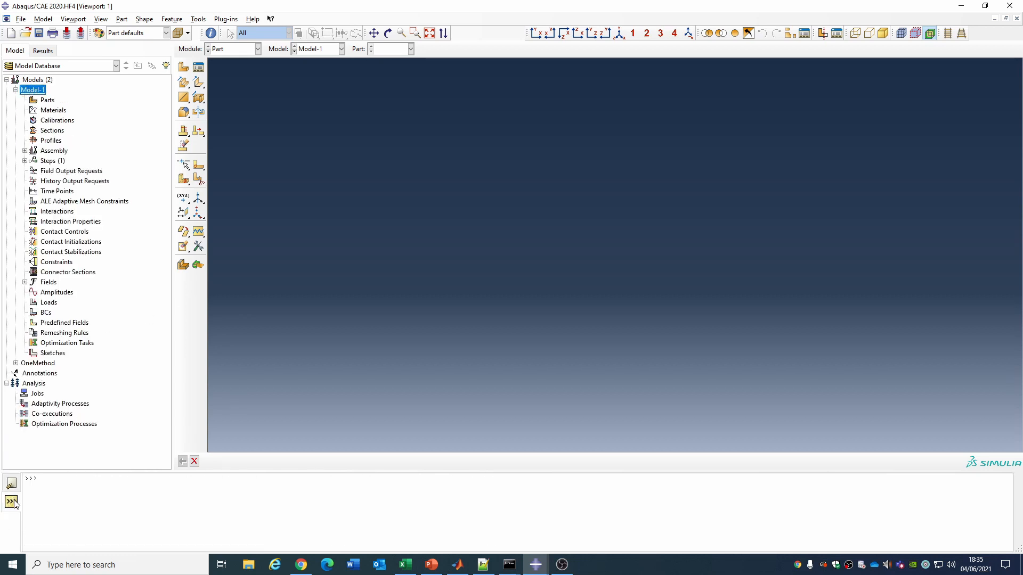
{"action": "key", "text": "ctrl+v"}
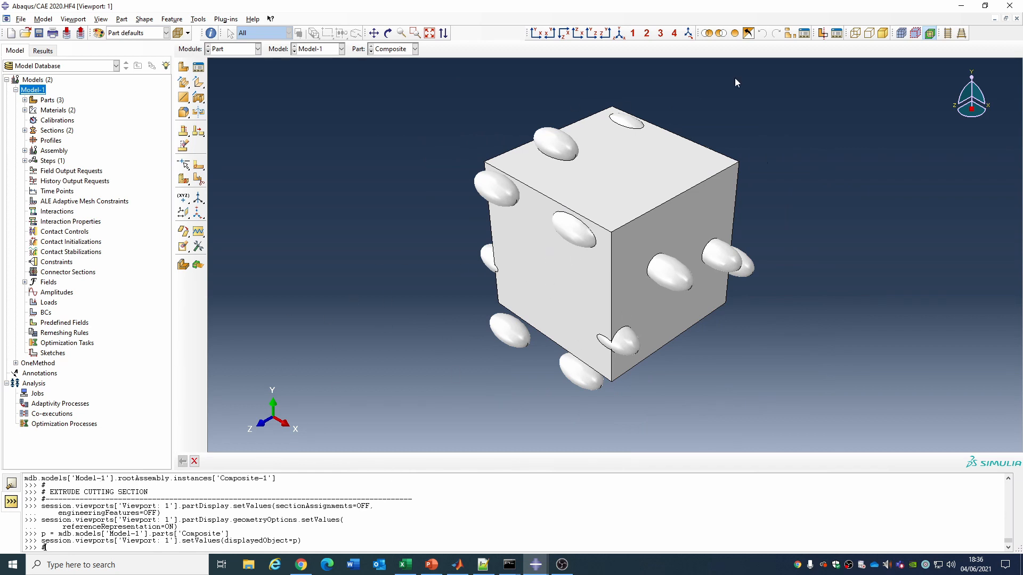
Start an extruded cut on Model-1's Composite part, using the cube's positive X face as sketch plane and its front vertical edge as reference
{"action": "left_click", "coordinate": [388, 33]}
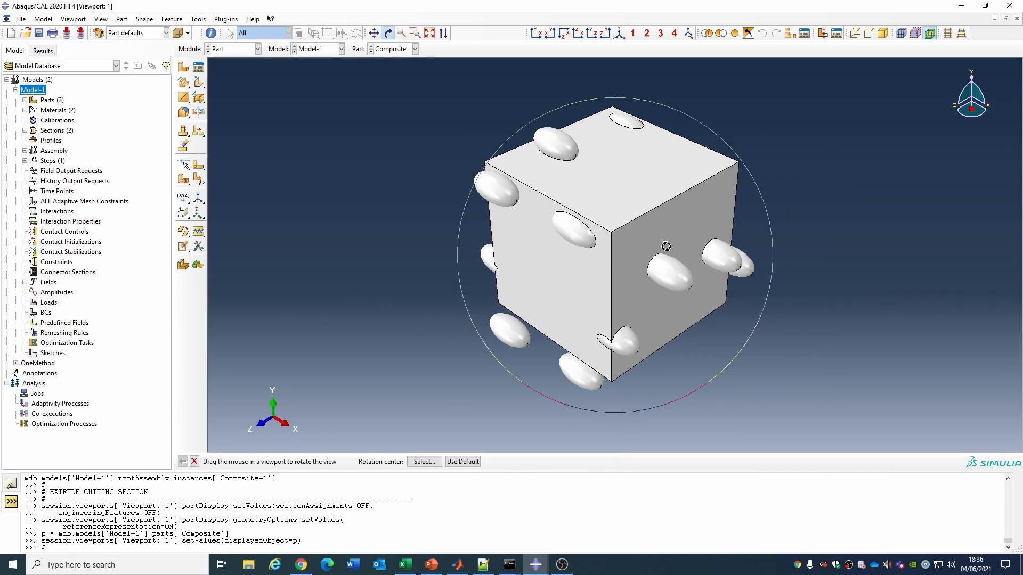
{"action": "left_click_drag", "start_coordinate": [667, 247], "coordinate": [651, 293]}
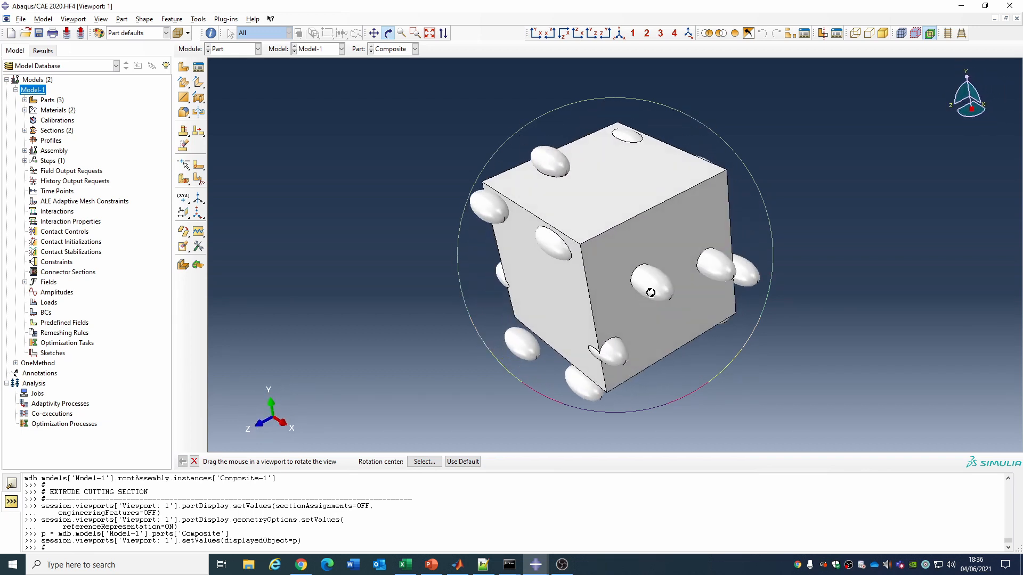
{"action": "left_click", "coordinate": [24, 101]}
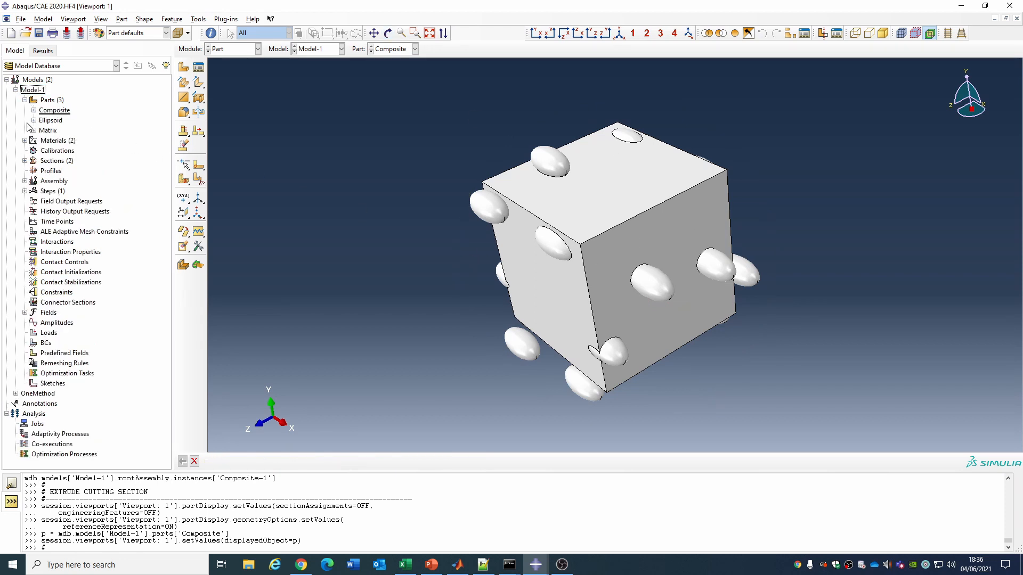
{"action": "left_click", "coordinate": [33, 110]}
{"action": "left_click", "coordinate": [53, 111]}
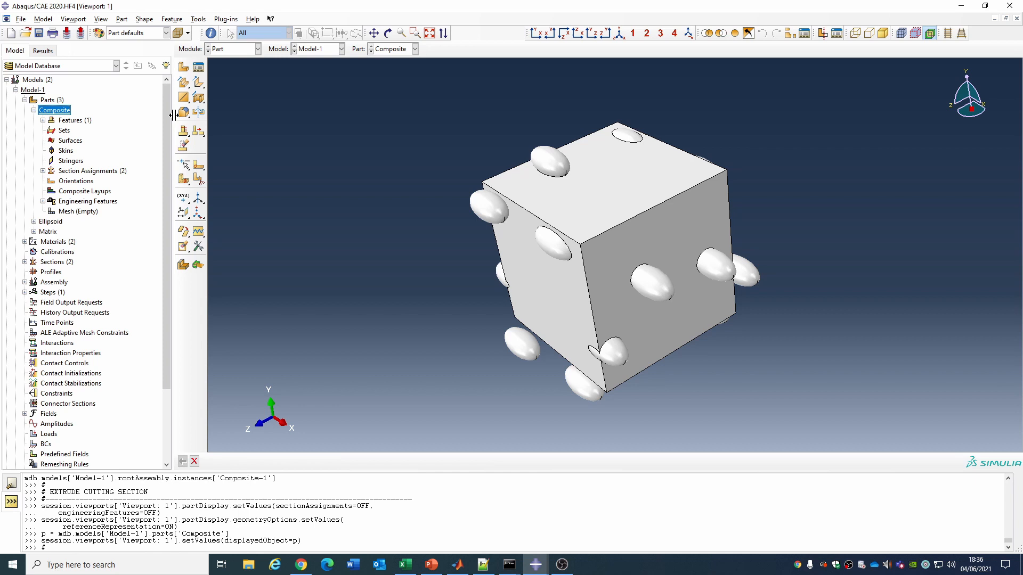
{"action": "left_click", "coordinate": [199, 98]}
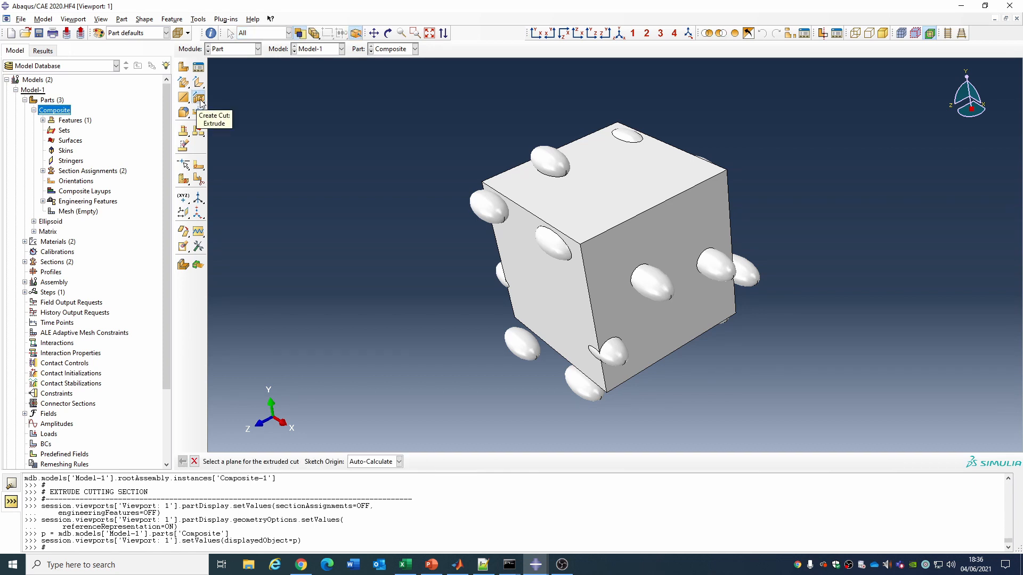
{"action": "left_click", "coordinate": [606, 274]}
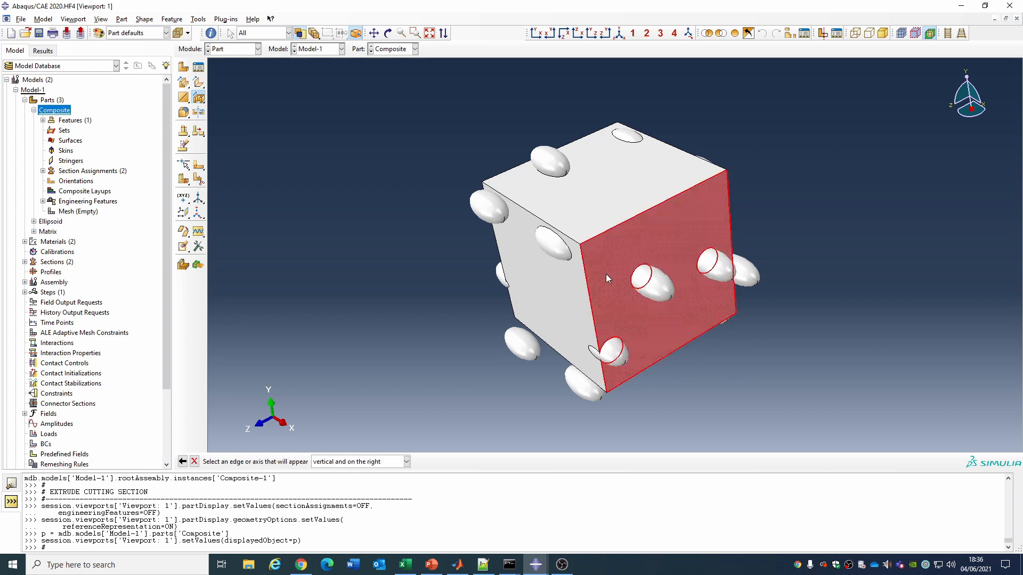
{"action": "left_click", "coordinate": [590, 298]}
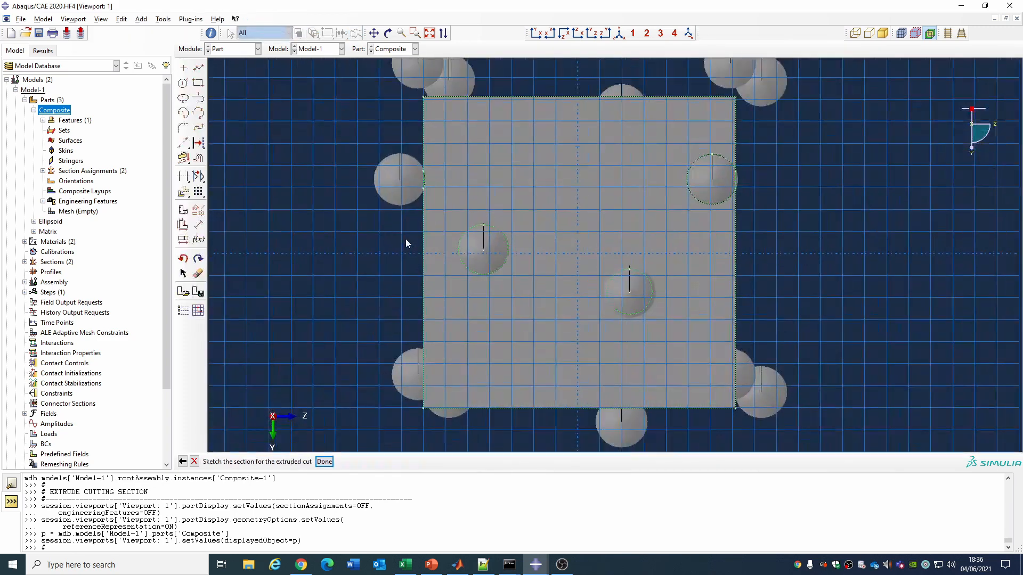
Sketch one rectangle on the face's outline and a larger one enclosing the protruding inclusions, and cut away the region between them
{"action": "left_click", "coordinate": [198, 83]}
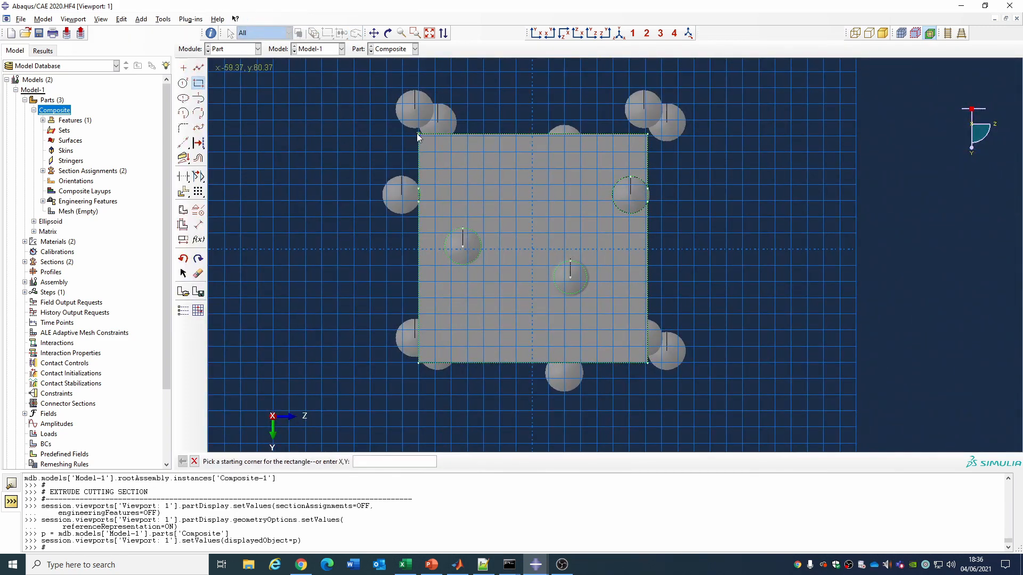
{"action": "left_click", "coordinate": [418, 135]}
{"action": "left_click", "coordinate": [647, 362]}
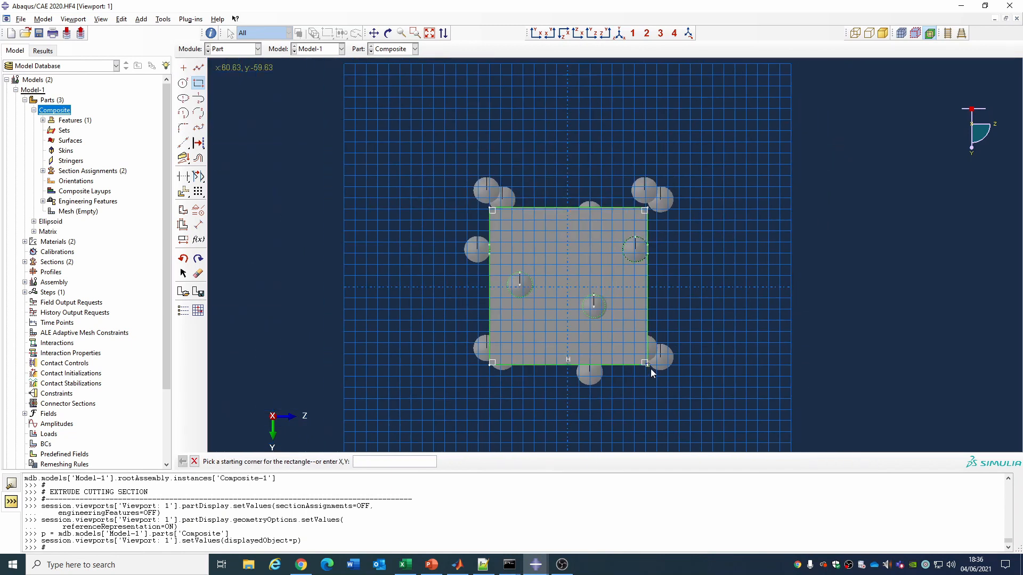
{"action": "left_click", "coordinate": [436, 164]}
{"action": "left_click", "coordinate": [736, 413]}
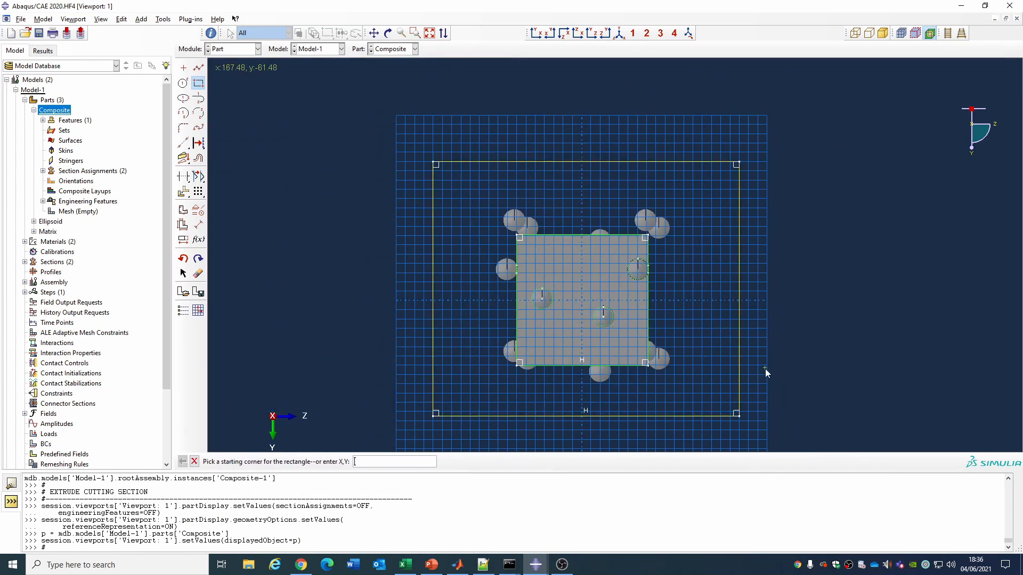
{"action": "right_click", "coordinate": [764, 368]}
{"action": "left_click", "coordinate": [798, 419]}
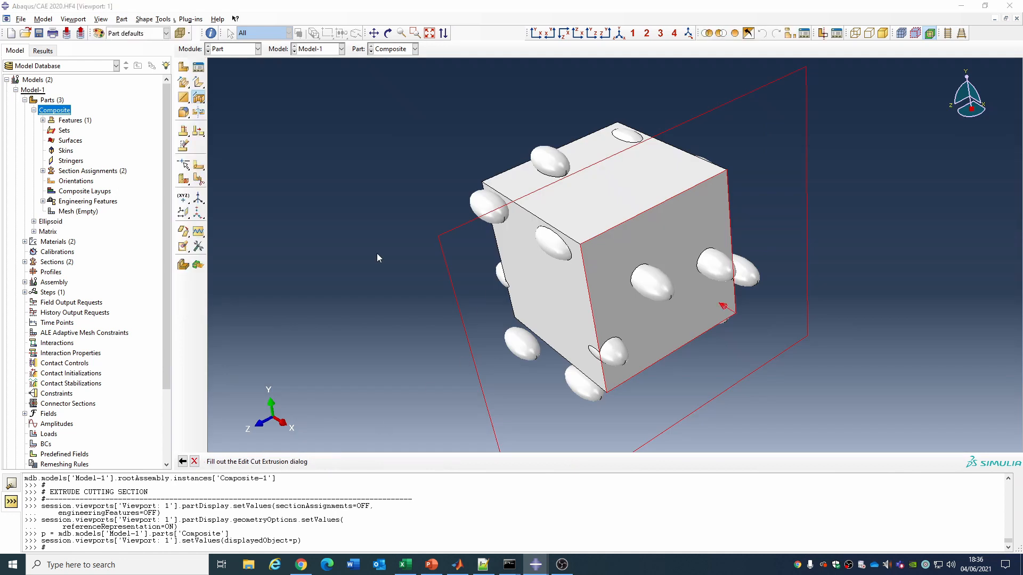
{"action": "left_click", "coordinate": [47, 208]}
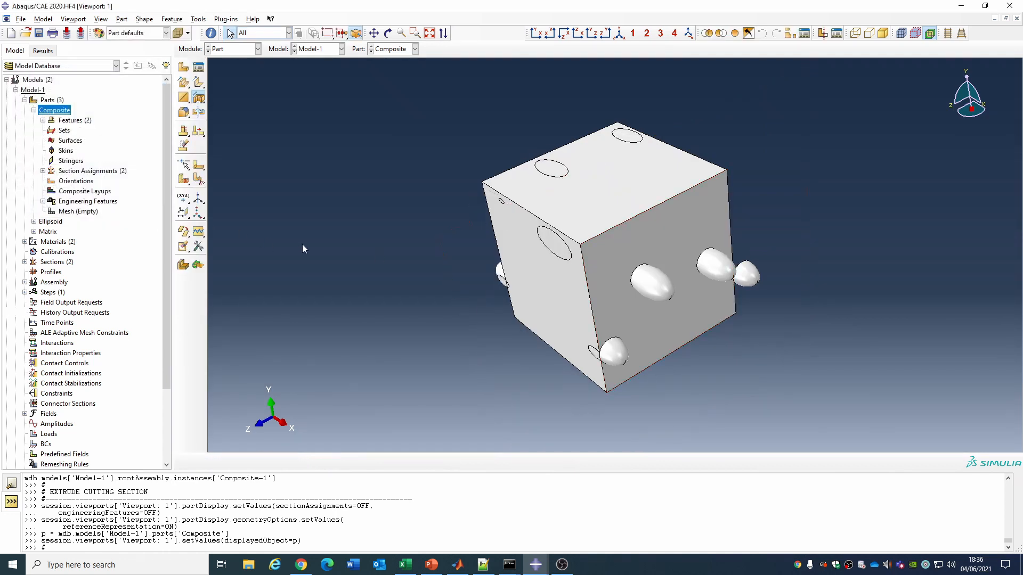
For a second extruded cut, sketch a rectangle on the cube's top face outline and a larger one enclosing the remaining protruding inclusions
{"action": "left_click", "coordinate": [198, 98]}
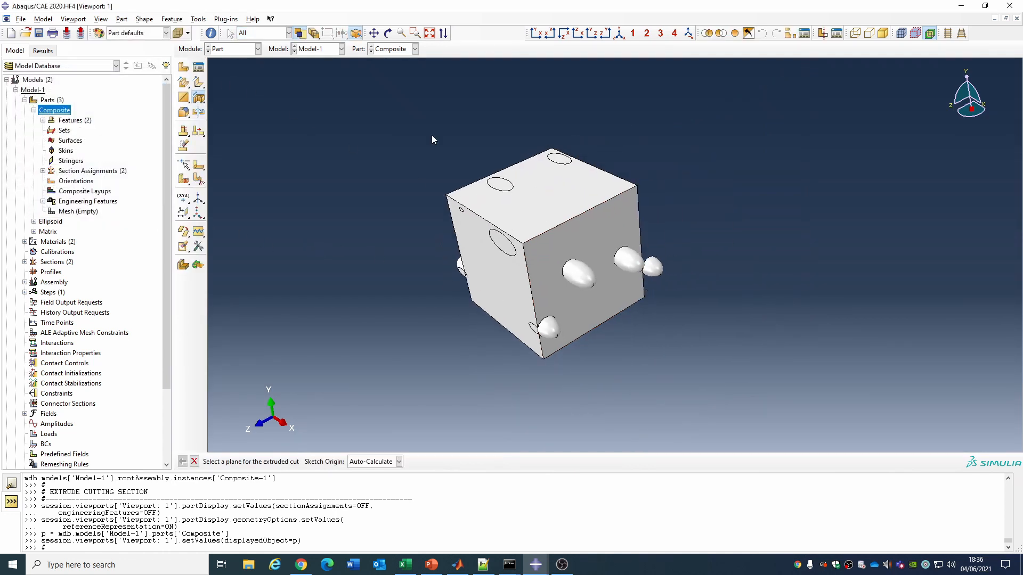
{"action": "left_click", "coordinate": [519, 211]}
{"action": "left_click", "coordinate": [482, 219]}
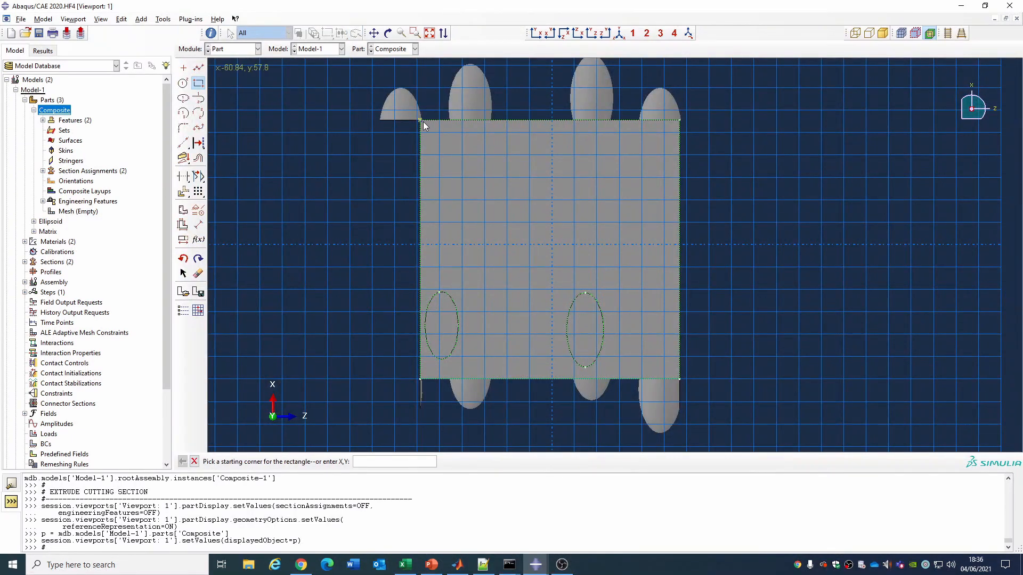
{"action": "left_click", "coordinate": [422, 121]}
{"action": "left_click", "coordinate": [677, 377]}
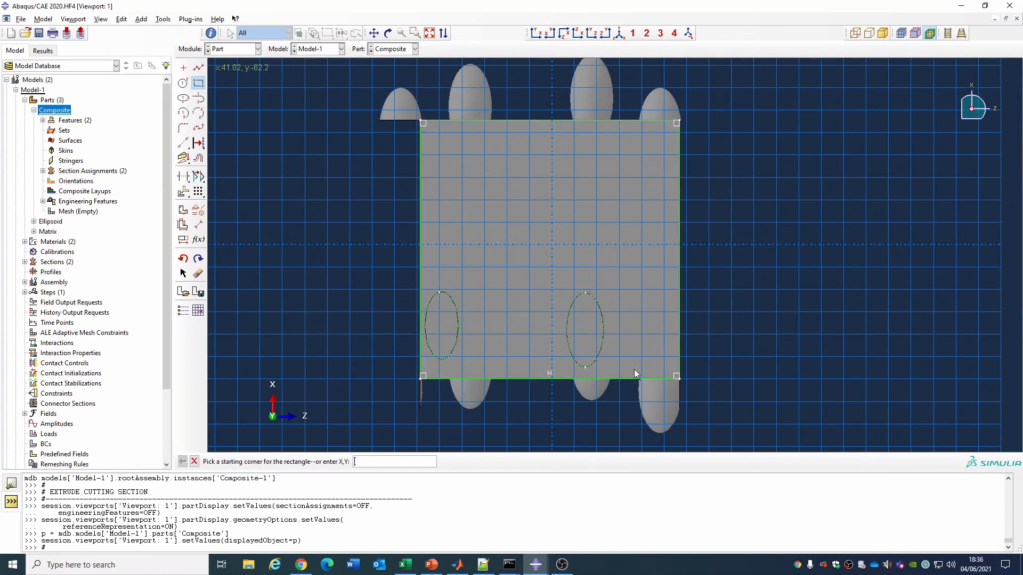
{"action": "scroll", "coordinate": [634, 369], "scroll_direction": "down", "scroll_amount": 2}
{"action": "left_click", "coordinate": [417, 115]}
{"action": "left_click", "coordinate": [741, 421]}
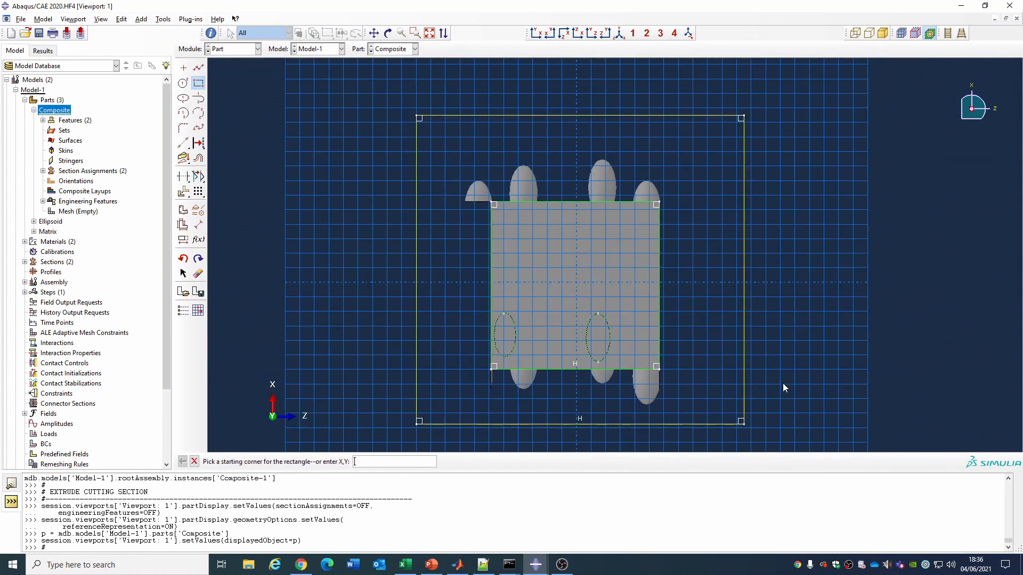
Finish the top face sketch and extrude the cut to trim the remaining inclusions flush with the cube
{"action": "right_click", "coordinate": [782, 383]}
{"action": "left_click", "coordinate": [799, 430]}
{"action": "left_click", "coordinate": [324, 461]}
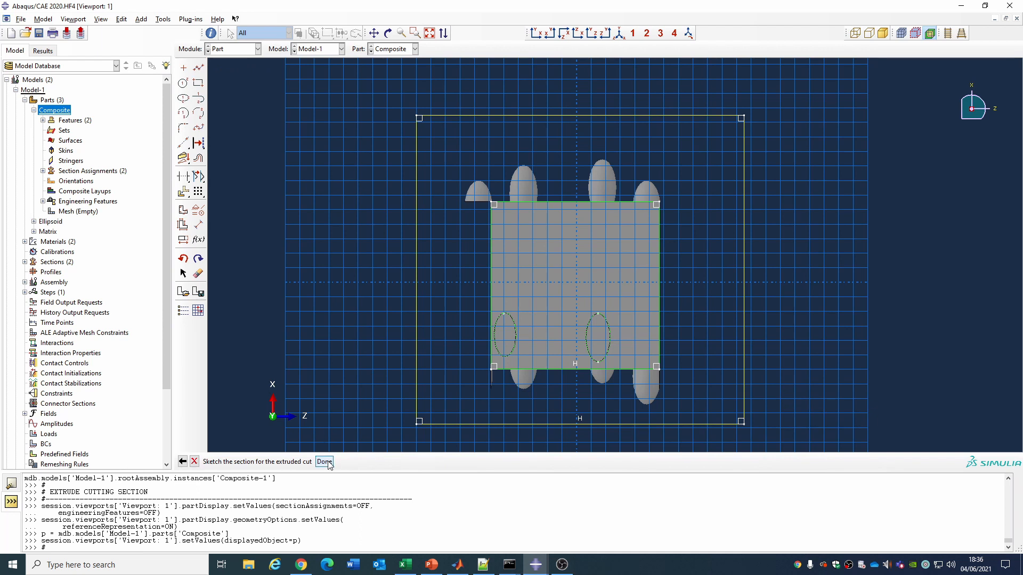
{"action": "left_click", "coordinate": [45, 210]}
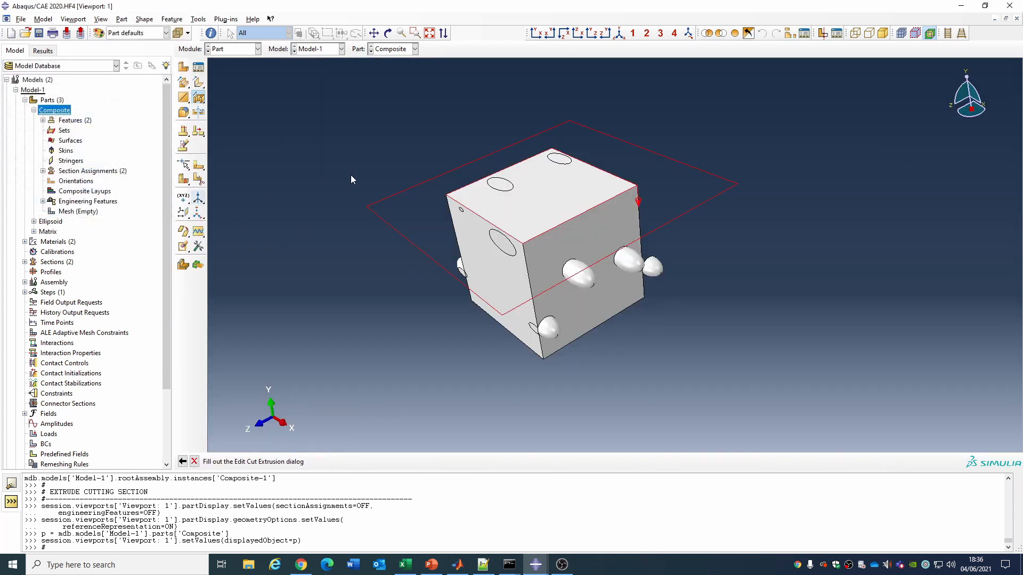
{"action": "left_click", "coordinate": [388, 33]}
{"action": "left_click_drag", "start_coordinate": [532, 224], "coordinate": [711, 242]}
{"action": "left_click_drag", "start_coordinate": [628, 287], "coordinate": [607, 277]}
{"action": "right_click", "coordinate": [289, 143]}
{"action": "left_click", "coordinate": [341, 207]}
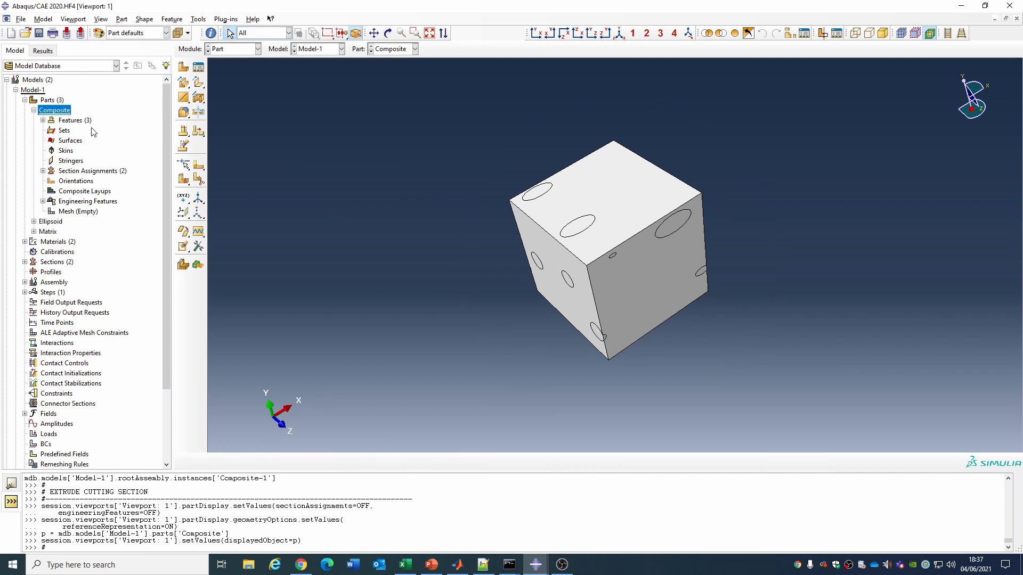
Expand the Composite part's section assignments and check the region assigned to the Matrix section
{"action": "left_click", "coordinate": [43, 171]}
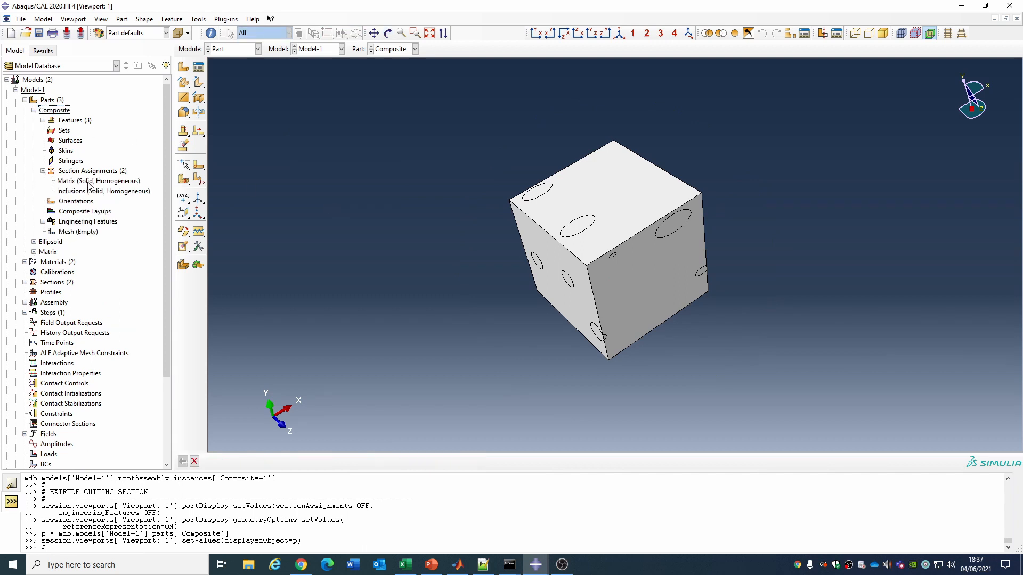
{"action": "double_click", "coordinate": [89, 181]}
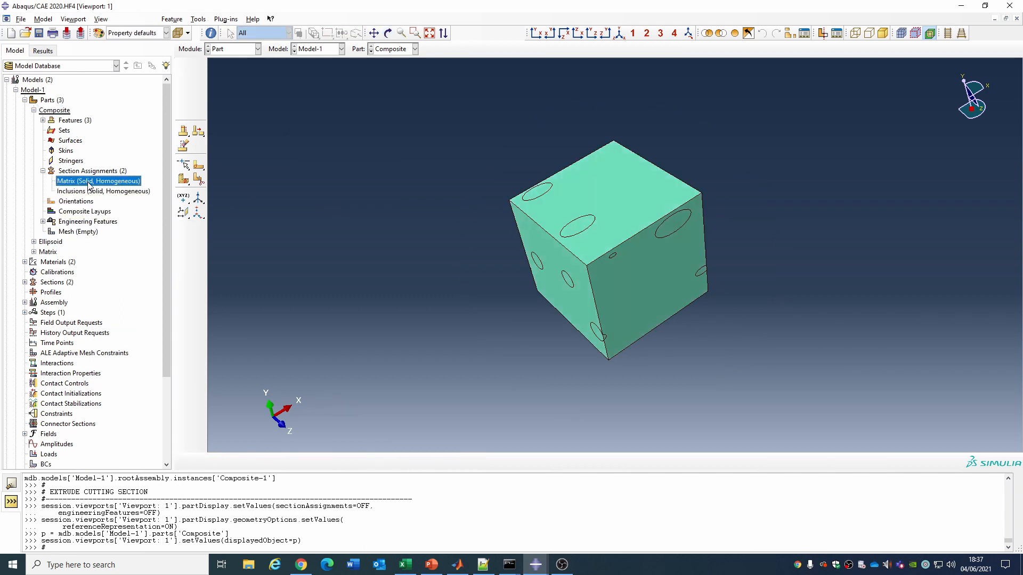
{"action": "left_click", "coordinate": [440, 128]}
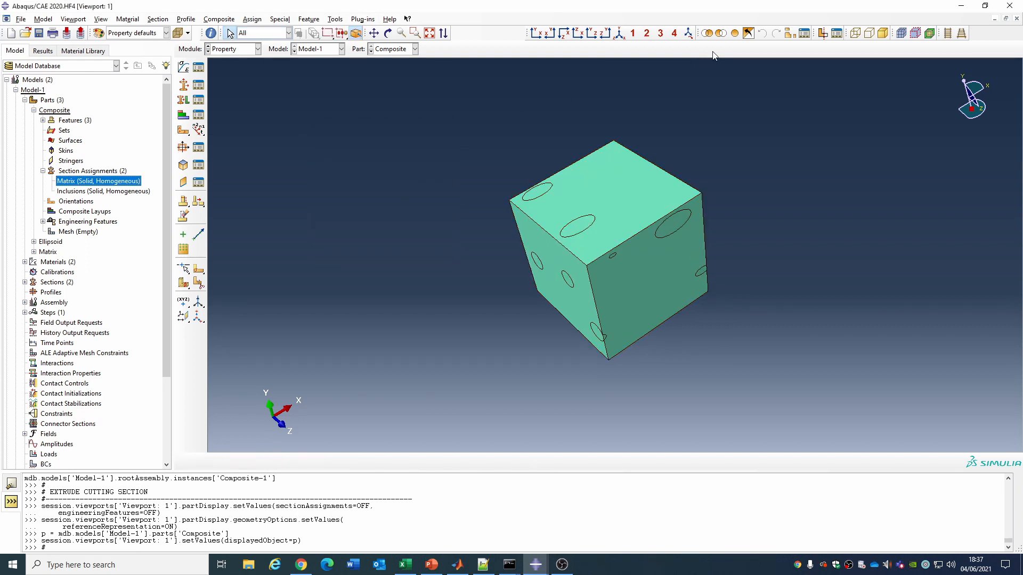
Remove the matrix cell from the display so that only the inclusion cells are shown
{"action": "left_click", "coordinate": [719, 36]}
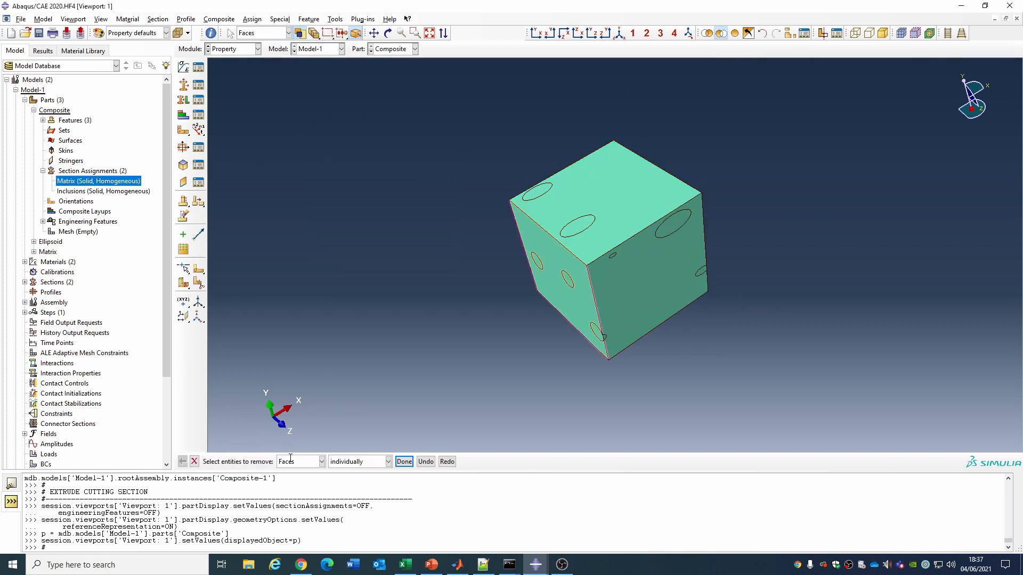
{"action": "left_click", "coordinate": [290, 459]}
{"action": "left_click", "coordinate": [298, 475]}
{"action": "left_click", "coordinate": [506, 211]}
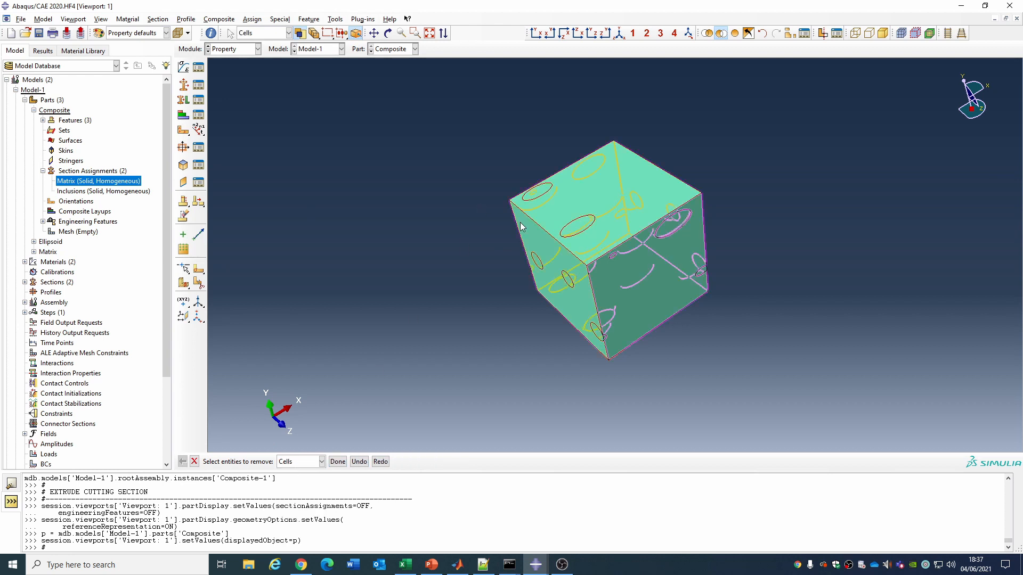
{"action": "left_click", "coordinate": [337, 461]}
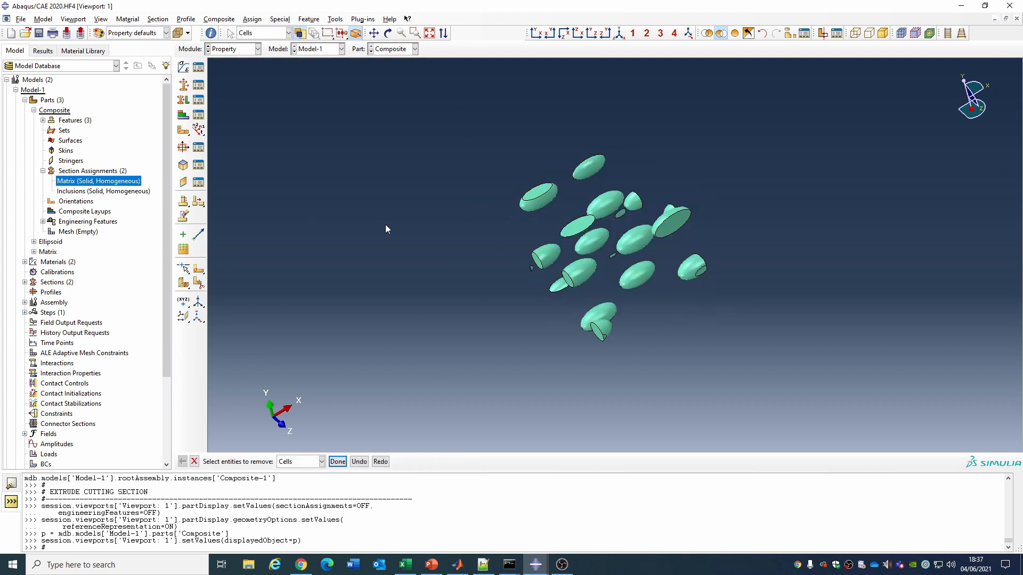
Edit the Inclusions section assignment so its region covers all displayed ellipsoidal inclusion cells, with set creation enabled
{"action": "double_click", "coordinate": [88, 190]}
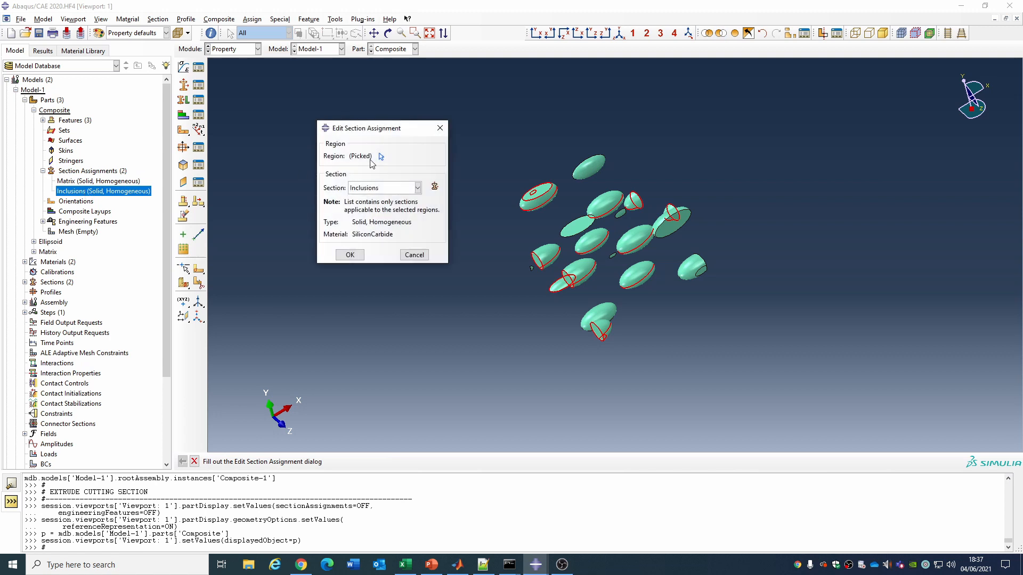
{"action": "left_click", "coordinate": [381, 156]}
{"action": "left_click_drag", "start_coordinate": [509, 114], "coordinate": [768, 406]}
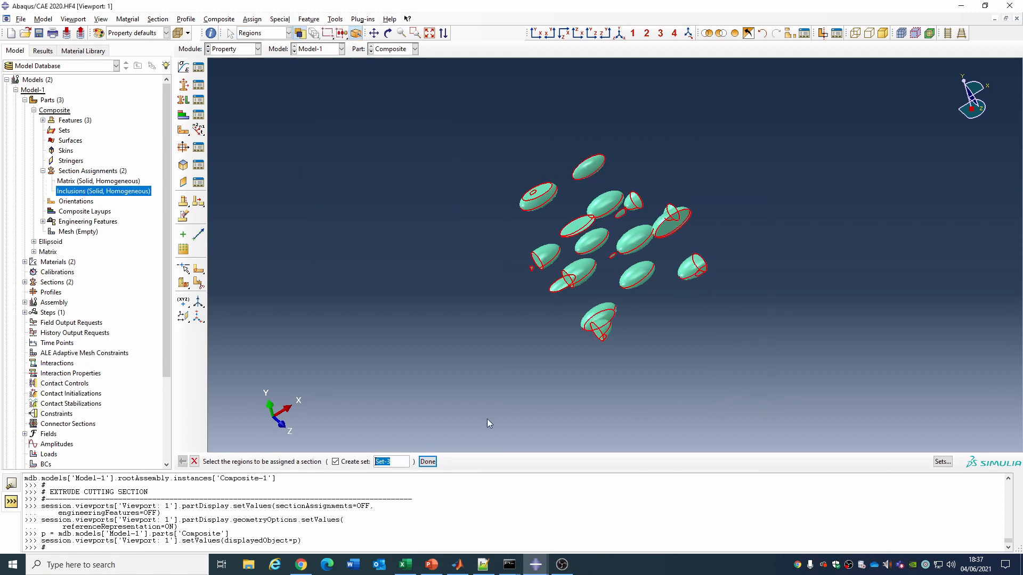
{"action": "left_click", "coordinate": [428, 462]}
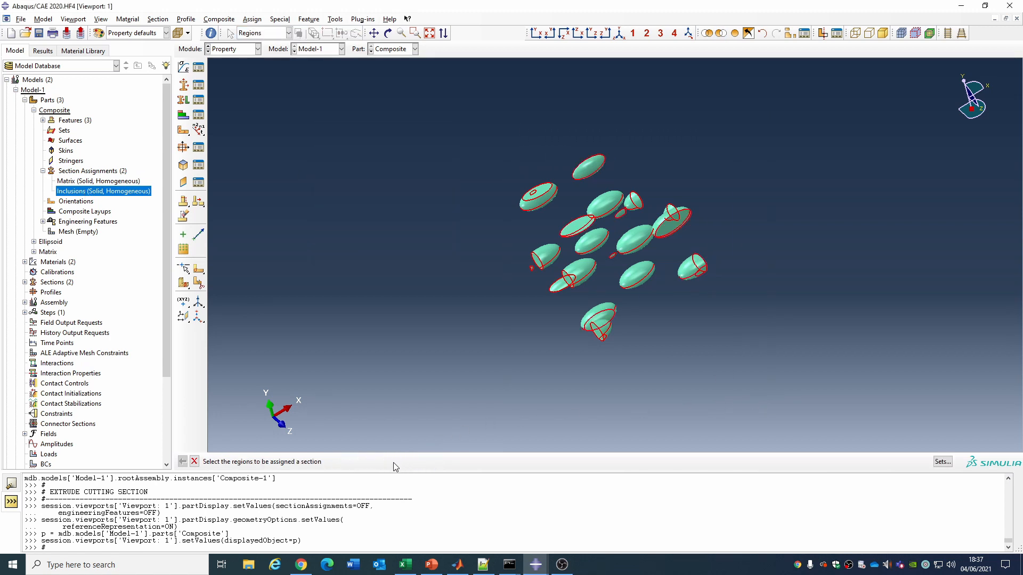
{"action": "left_click", "coordinate": [349, 256]}
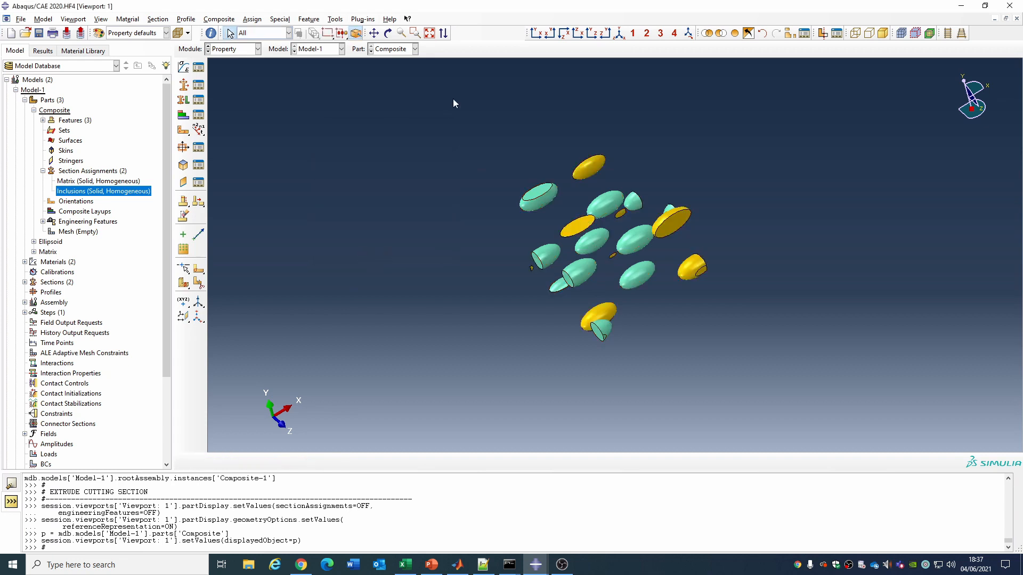
Display only the matrix cell and confirm it as the region of the Matrix section assignment, without creating a set
{"action": "double_click", "coordinate": [64, 181]}
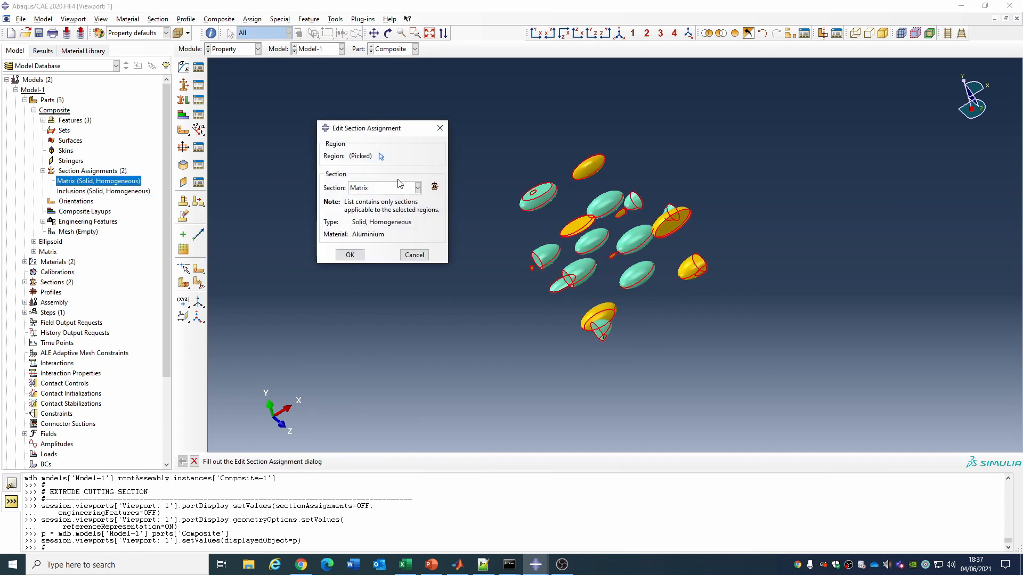
{"action": "left_click", "coordinate": [444, 129]}
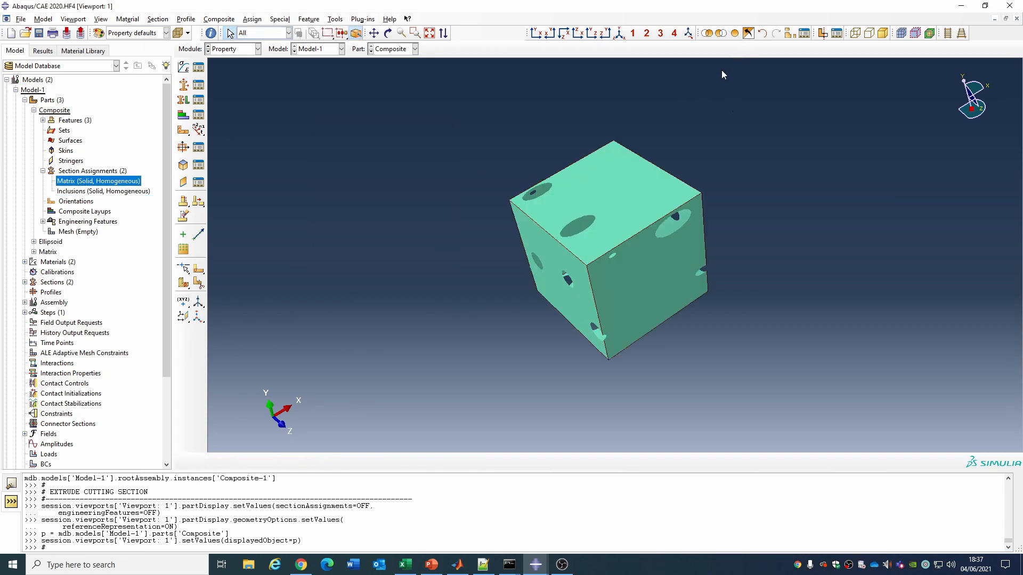
{"action": "double_click", "coordinate": [104, 183]}
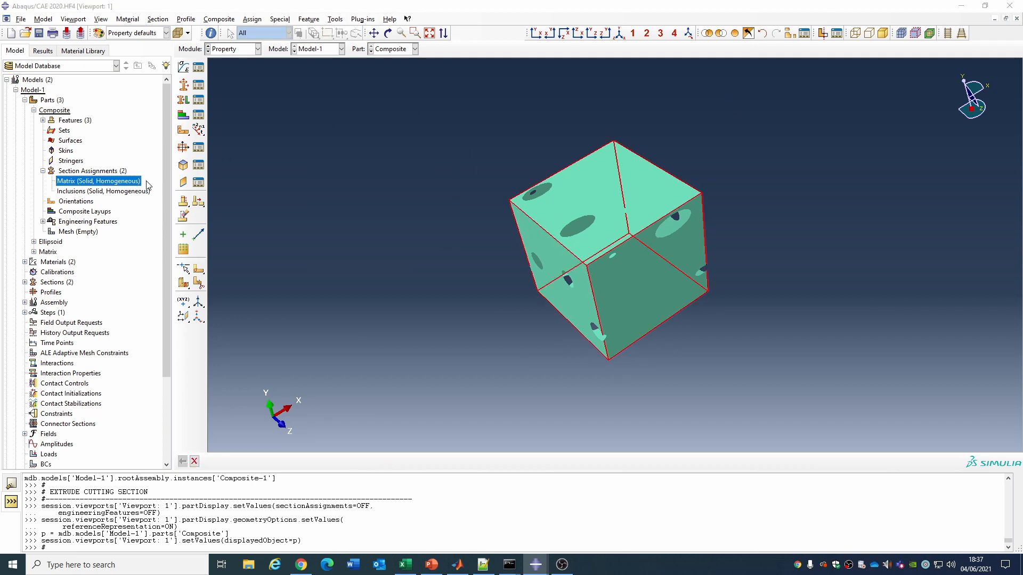
{"action": "left_click", "coordinate": [379, 160]}
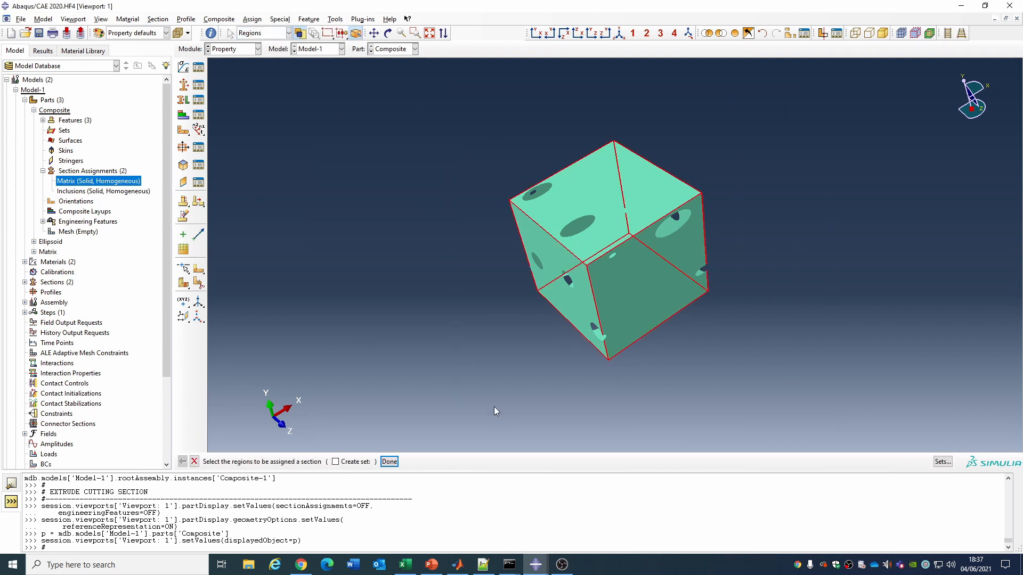
{"action": "left_click", "coordinate": [389, 463]}
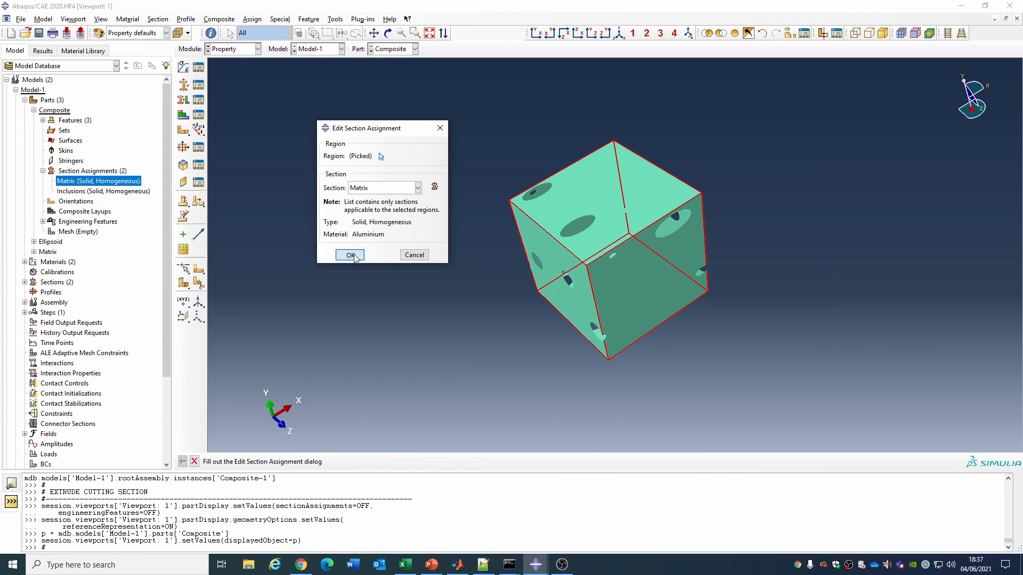
{"action": "left_click", "coordinate": [350, 254]}
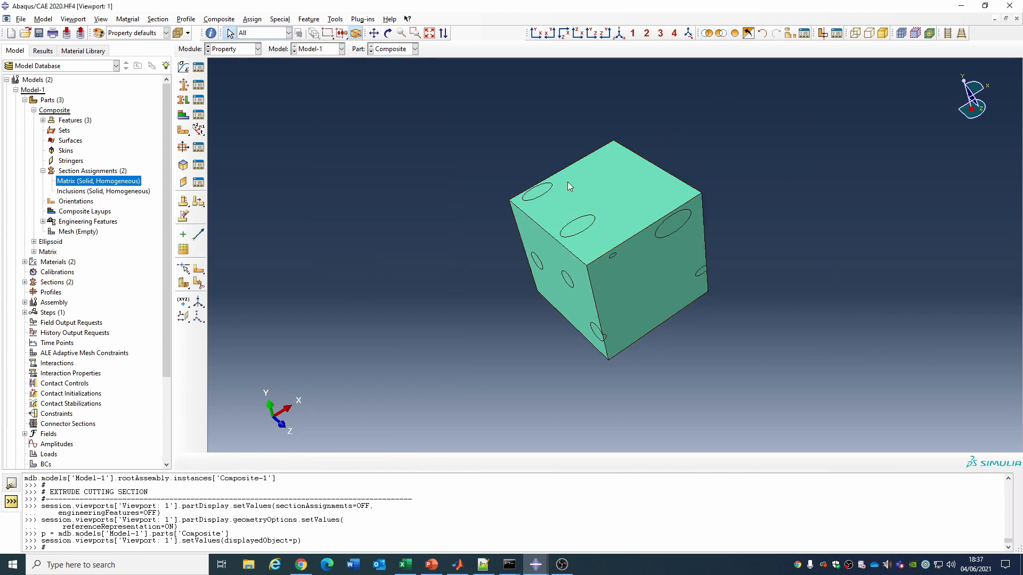
Colour-code the Composite part by Materials to distinguish the matrix from the inclusions
{"action": "left_click", "coordinate": [137, 32]}
{"action": "left_click", "coordinate": [128, 69]}
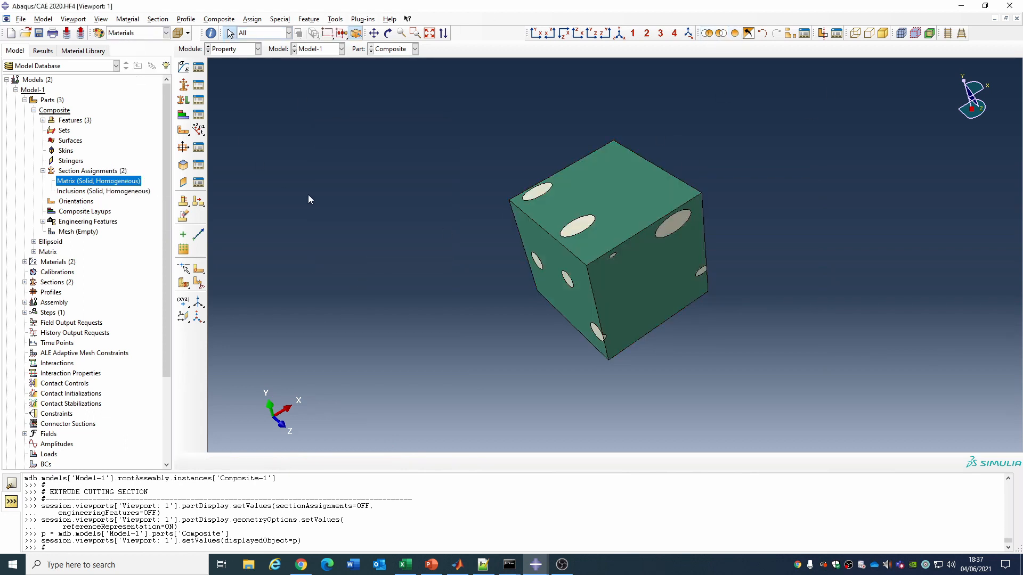
{"action": "left_click", "coordinate": [620, 34]}
{"action": "scroll", "coordinate": [376, 240], "scroll_direction": "down", "scroll_amount": 3}
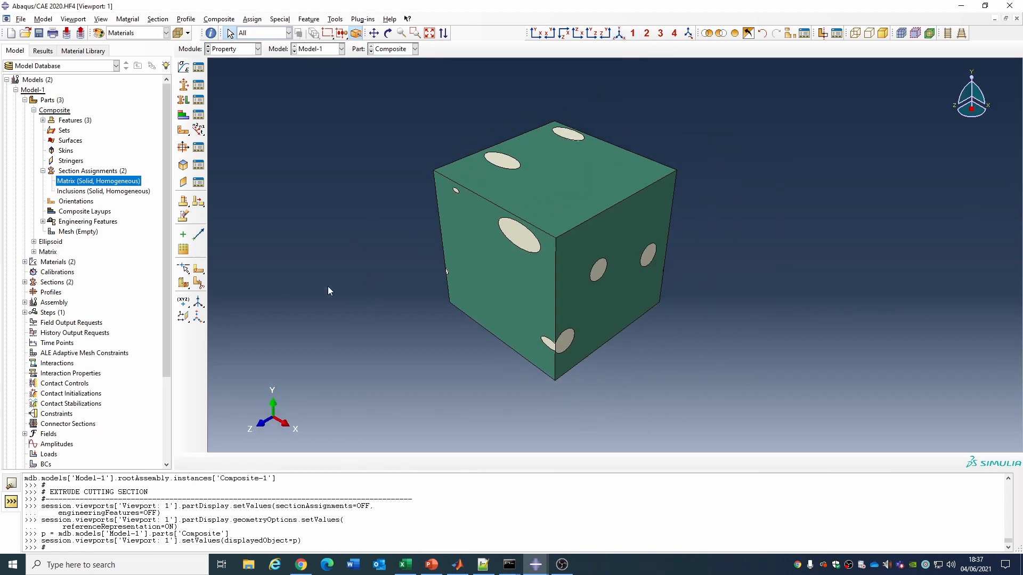
Seed the Composite part for meshing with an approximate global size of 6 and a maximum deviation factor of 0.1
{"action": "double_click", "coordinate": [70, 231]}
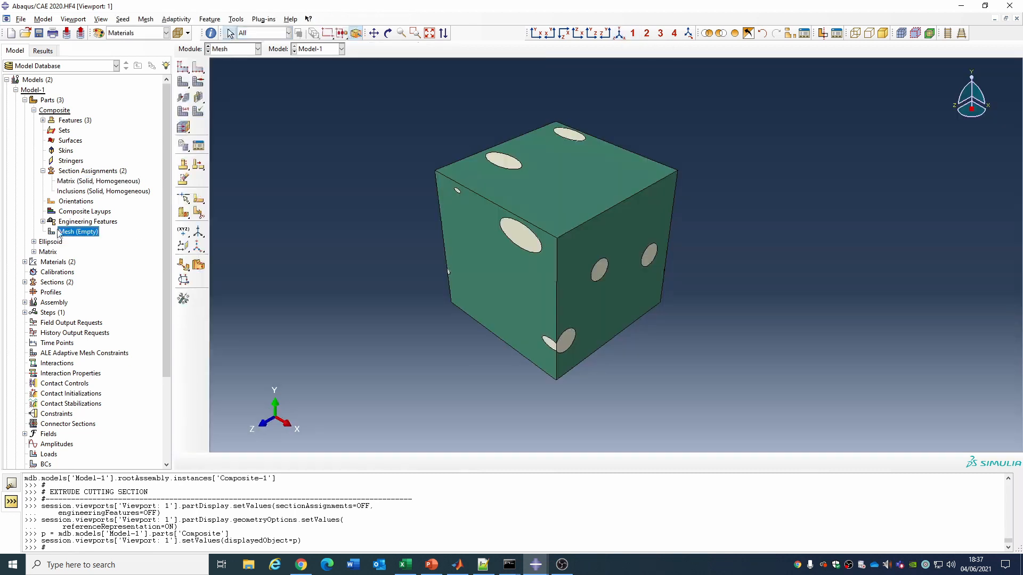
{"action": "left_click", "coordinate": [182, 67]}
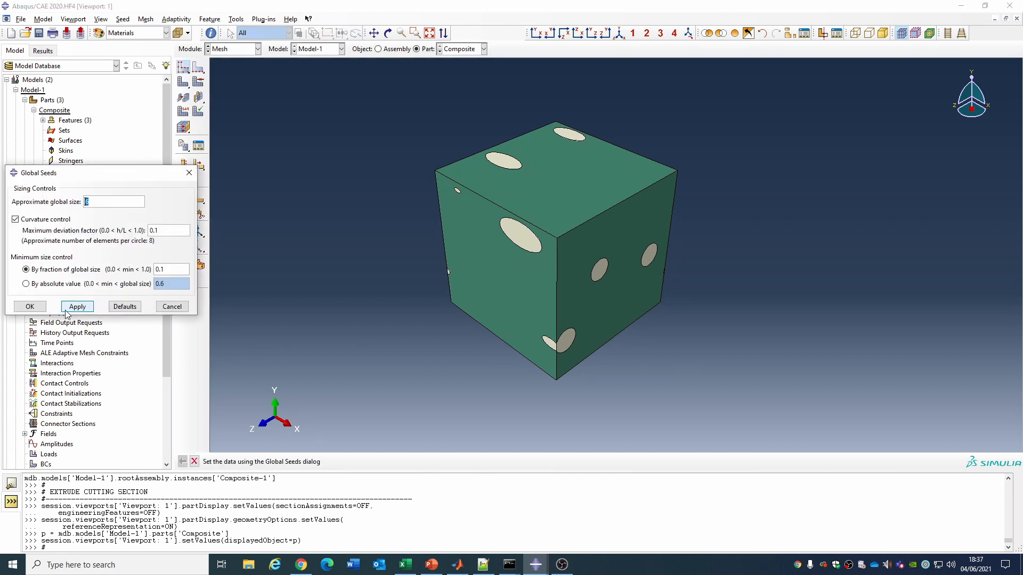
{"action": "left_click", "coordinate": [29, 307]}
Assign Tet element shape with the Free technique and default algorithm to all cells of the Composite part
{"action": "left_click", "coordinate": [198, 81]}
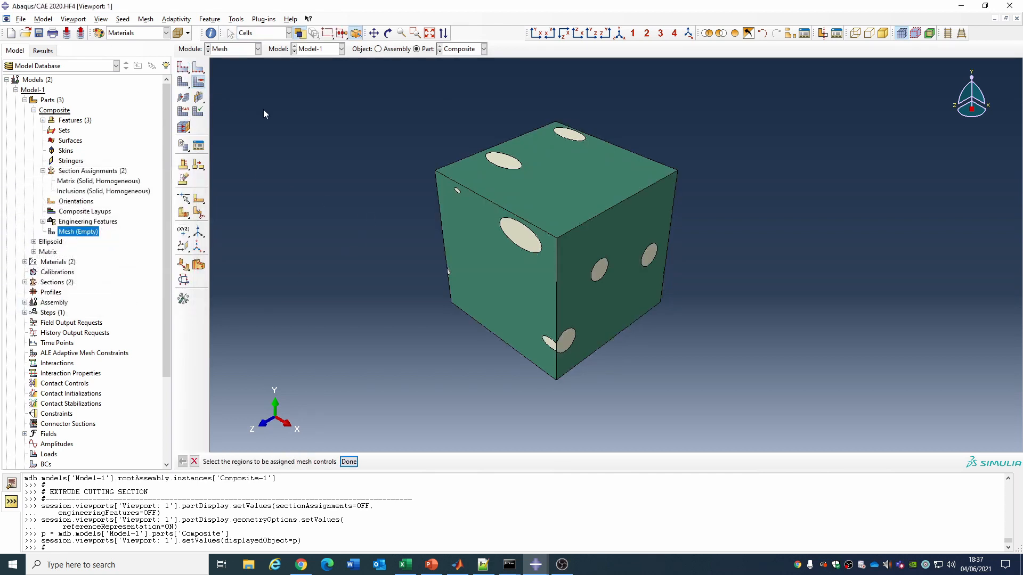
{"action": "left_click_drag", "start_coordinate": [356, 96], "coordinate": [776, 404]}
{"action": "left_click", "coordinate": [349, 462]}
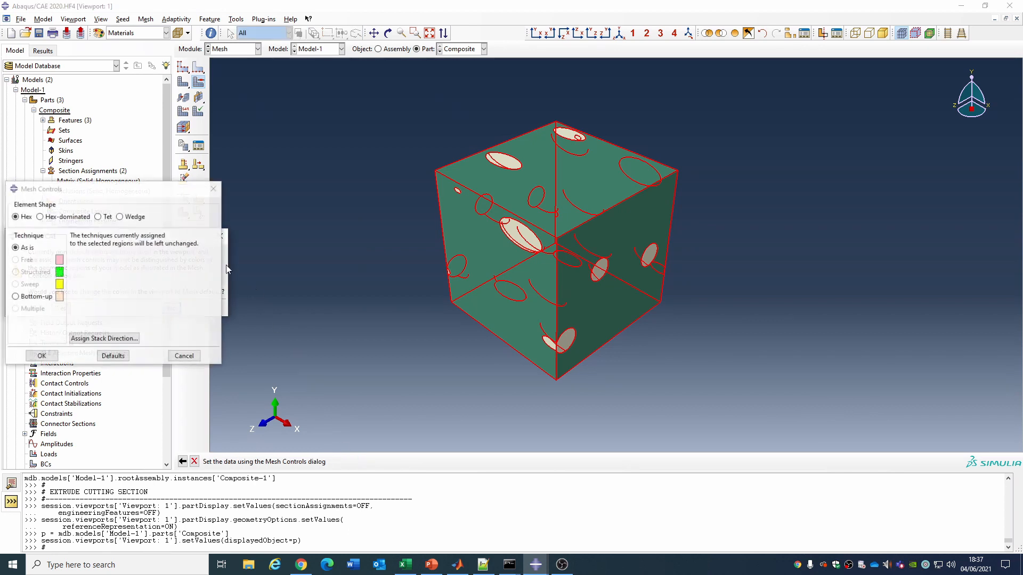
{"action": "left_click", "coordinate": [175, 313]}
{"action": "left_click", "coordinate": [106, 216]}
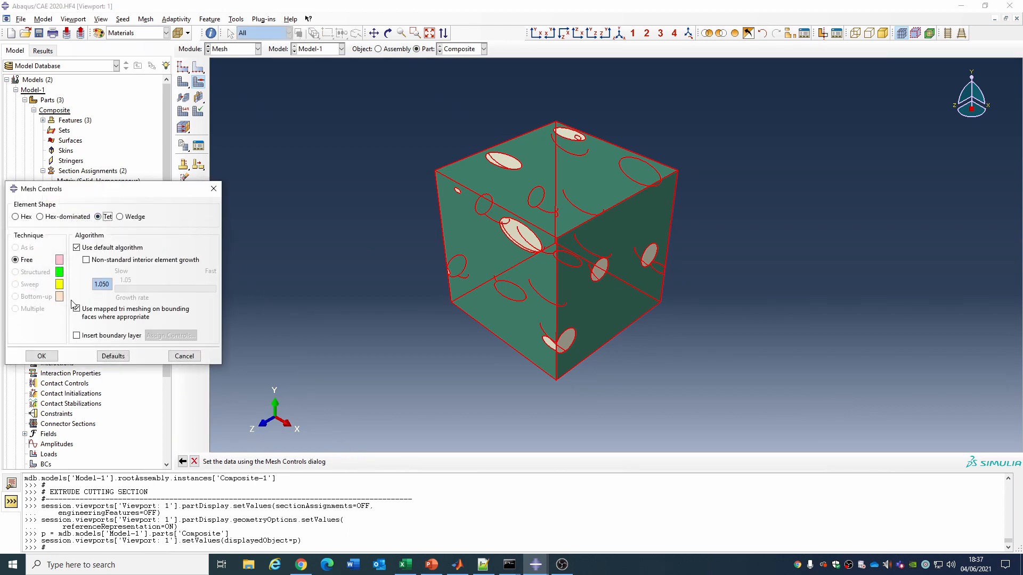
{"action": "left_click", "coordinate": [42, 356]}
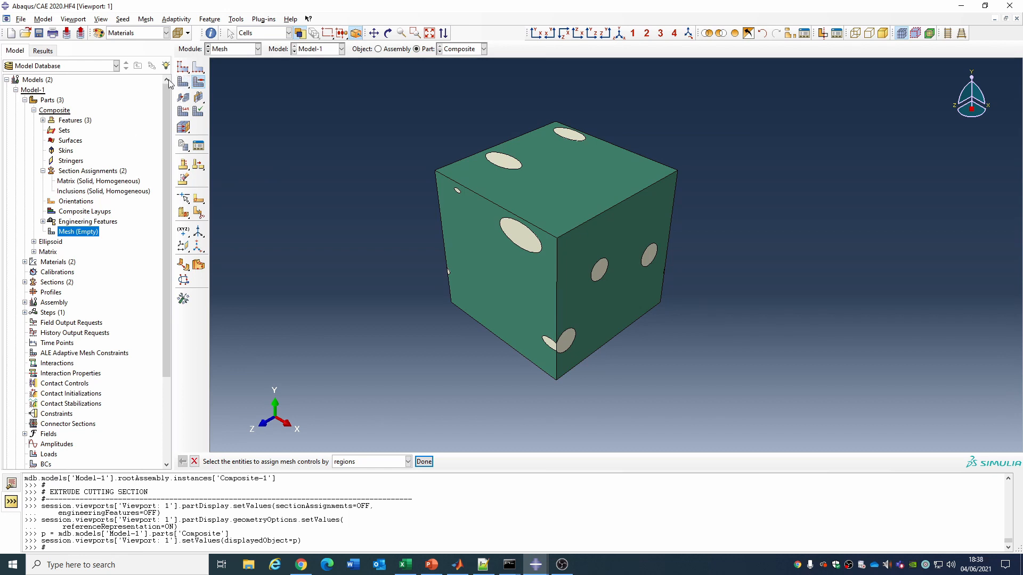
Mesh the Composite part without a boundary mesh preview, inspect the mesh and hide it from the display
{"action": "left_click", "coordinate": [184, 83]}
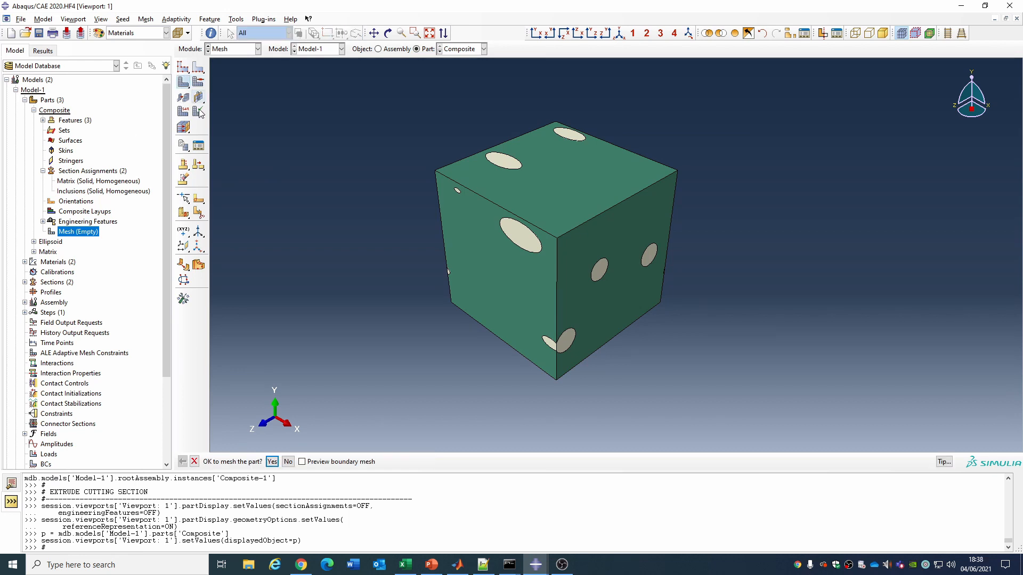
{"action": "left_click", "coordinate": [271, 461]}
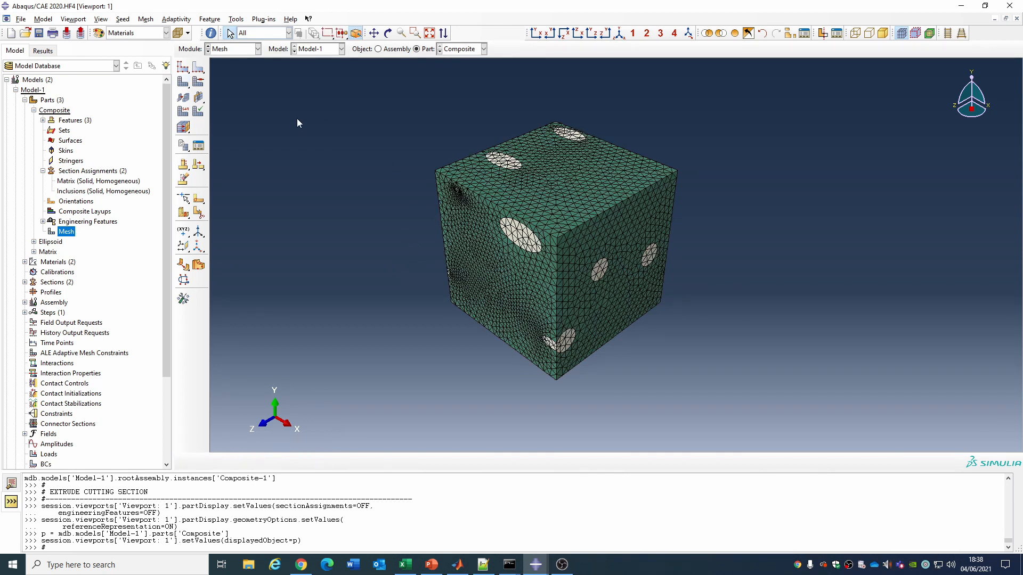
{"action": "scroll", "coordinate": [486, 222], "scroll_direction": "down", "scroll_amount": 2}
{"action": "scroll", "coordinate": [356, 234], "scroll_direction": "up", "scroll_amount": 1}
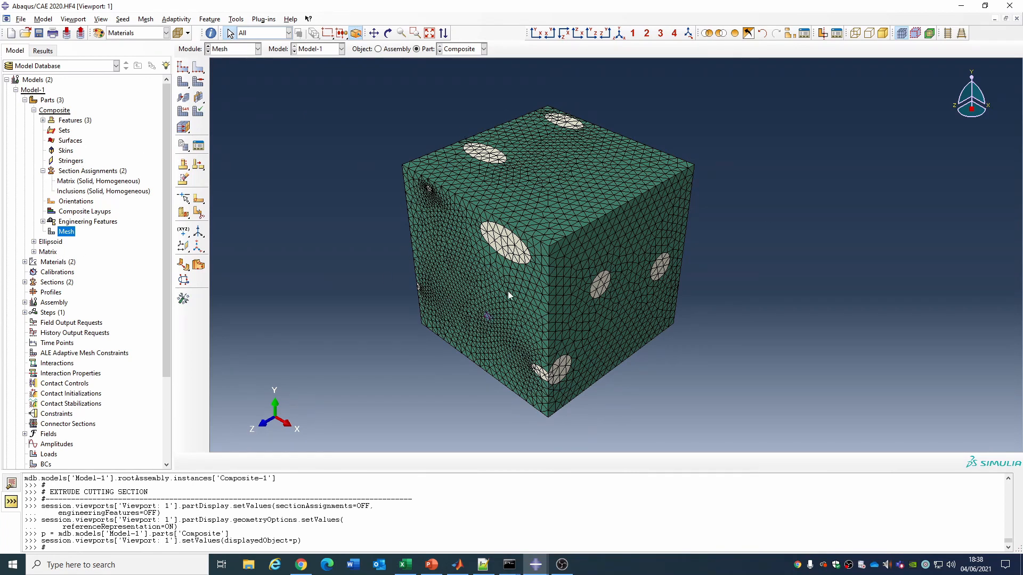
{"action": "left_click", "coordinate": [901, 33]}
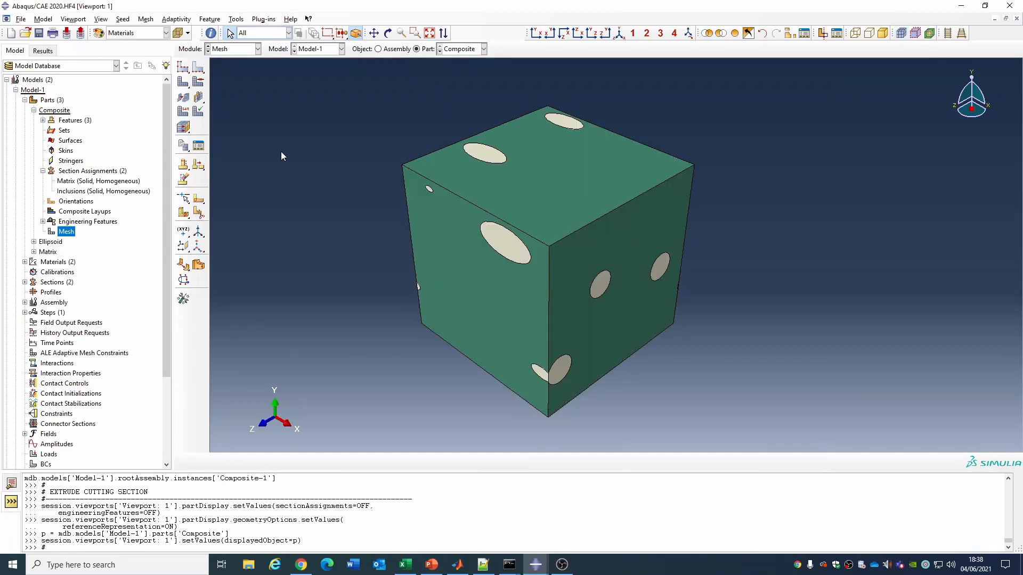
Create a geometry set XBack from the cube's negative-X matrix face and all inclusion faces on it
{"action": "double_click", "coordinate": [64, 131]}
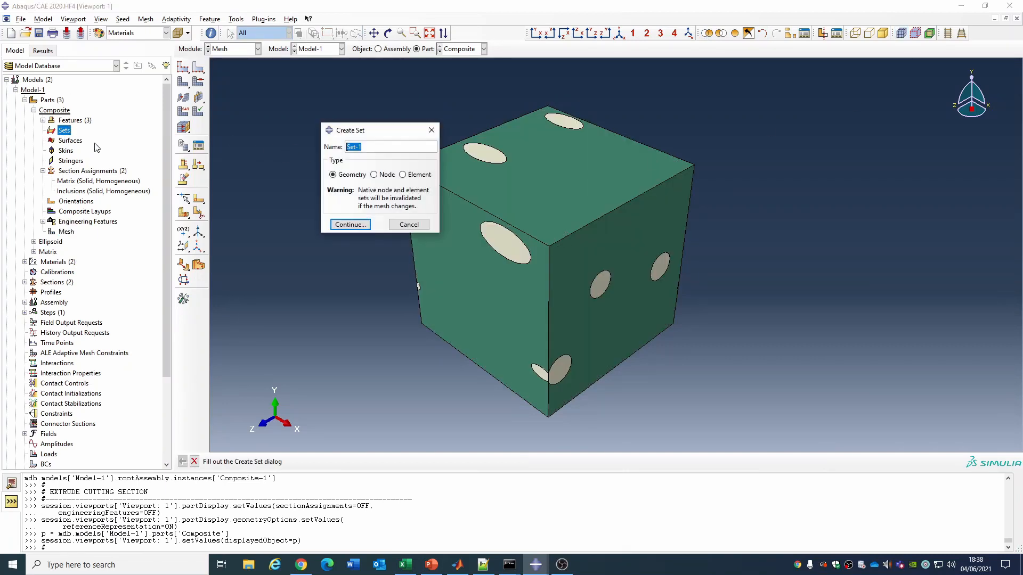
{"action": "type", "text": "XBack"}
{"action": "left_click", "coordinate": [350, 225]}
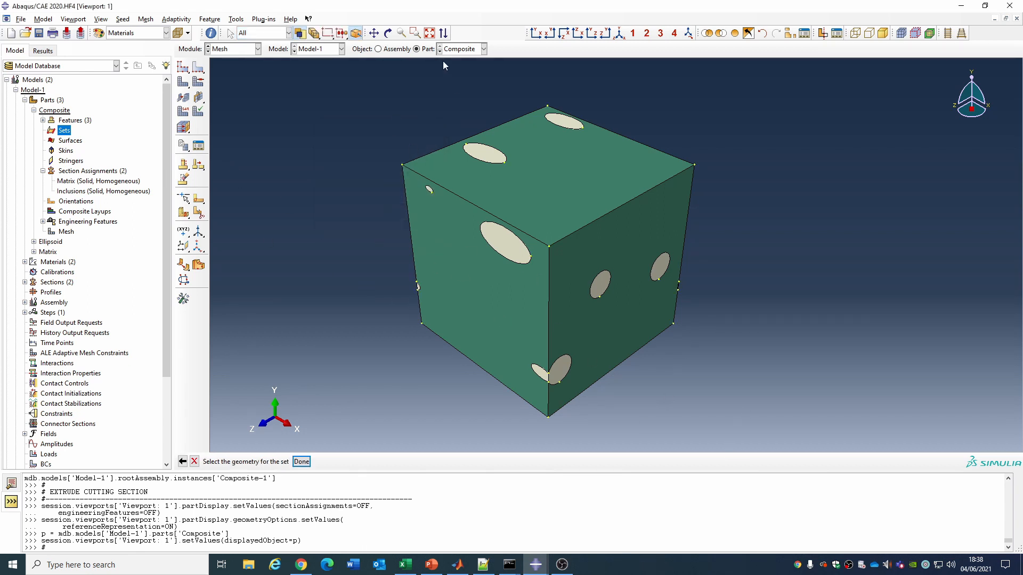
{"action": "left_click", "coordinate": [388, 33]}
{"action": "left_click_drag", "start_coordinate": [482, 308], "coordinate": [696, 296]}
{"action": "right_click", "coordinate": [324, 259]}
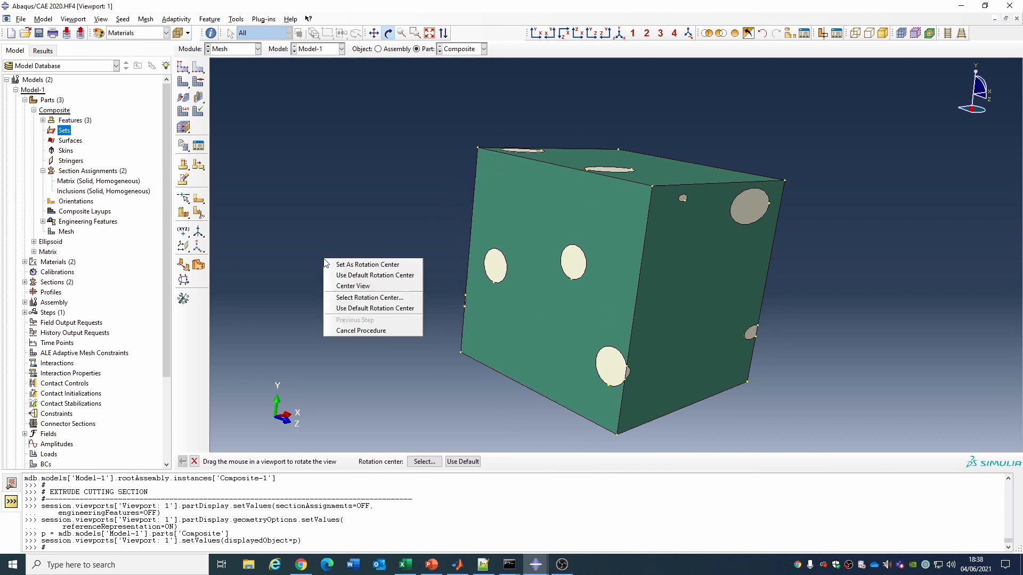
{"action": "left_click", "coordinate": [361, 331]}
{"action": "left_click", "coordinate": [501, 327]}
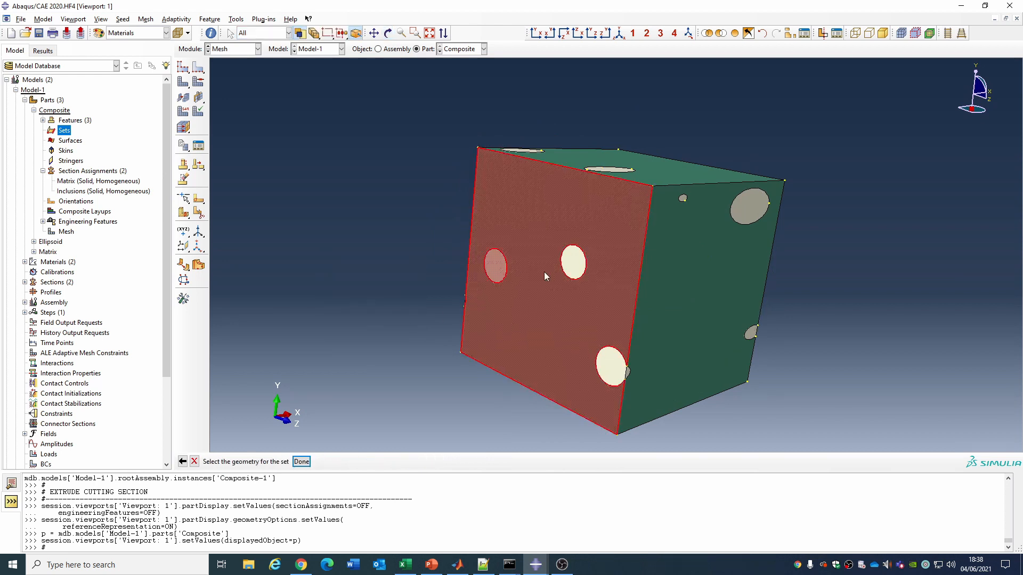
{"action": "left_click", "coordinate": [573, 266], "text": "shift"}
{"action": "left_click", "coordinate": [613, 375], "text": "shift"}
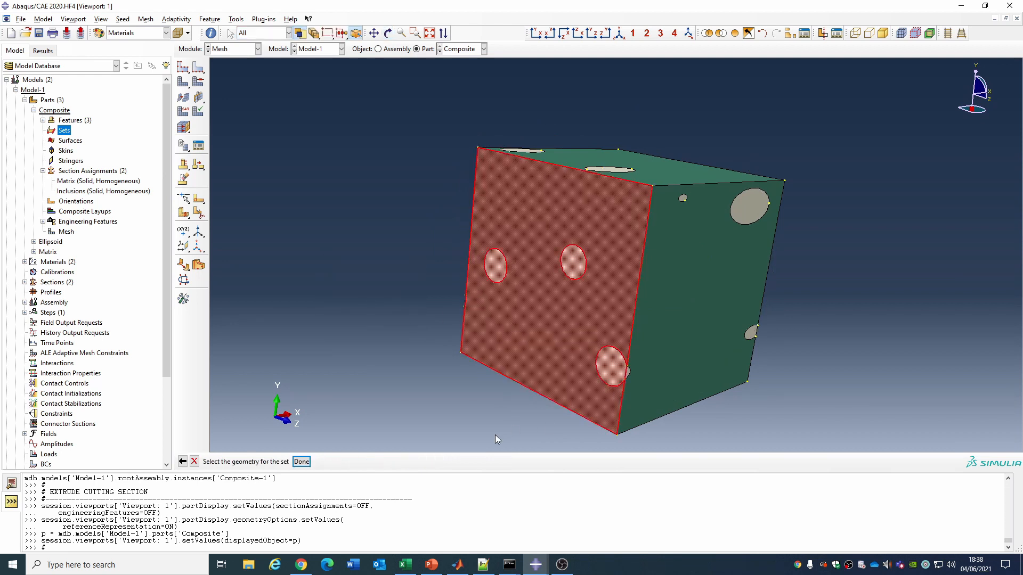
{"action": "left_click", "coordinate": [302, 461]}
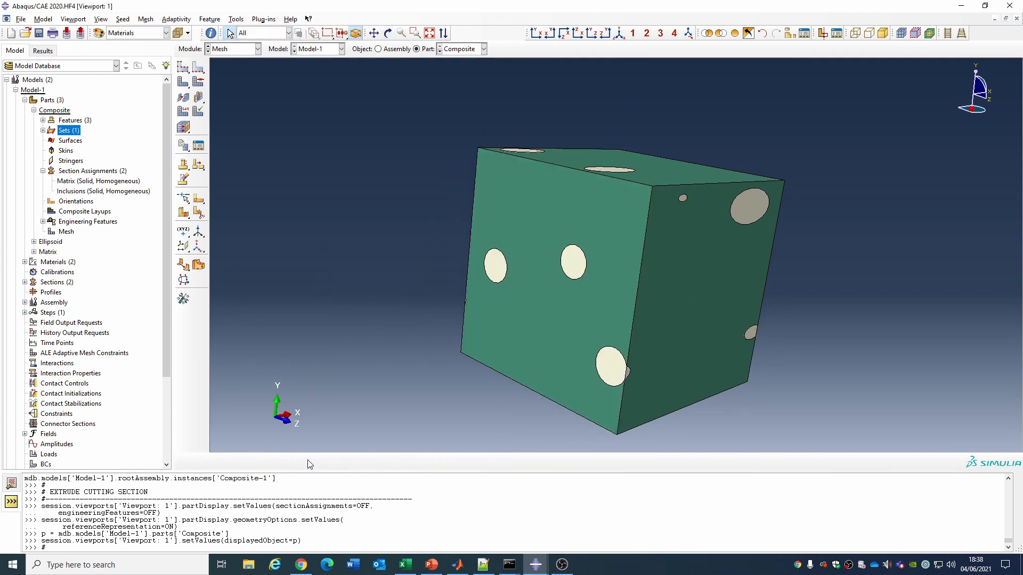
Create a geometry set XFront from the cube's positive-X matrix face and all inclusion faces on it
{"action": "left_click", "coordinate": [619, 34]}
{"action": "double_click", "coordinate": [52, 131]}
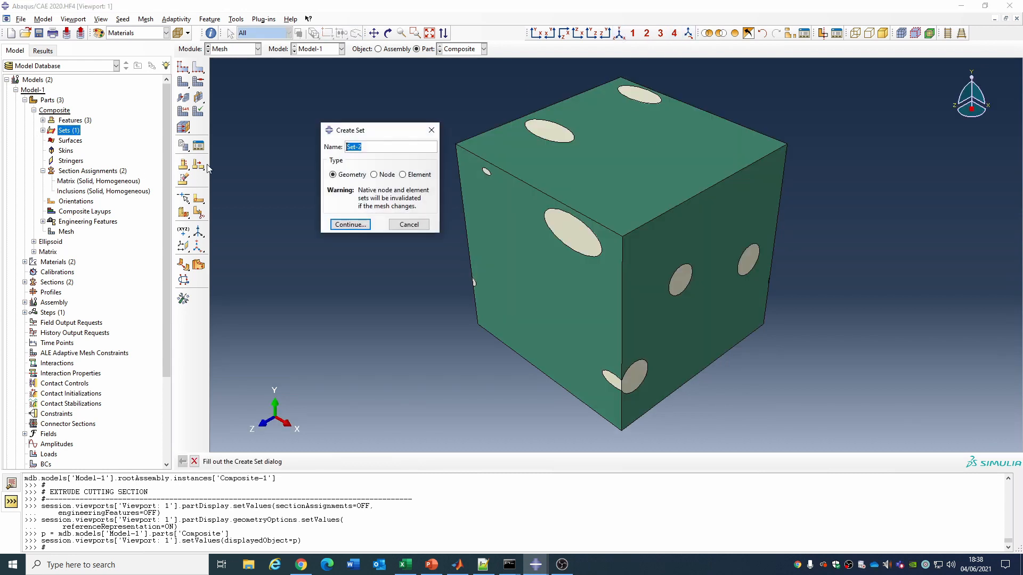
{"action": "type", "text": "XFront"}
{"action": "left_click", "coordinate": [349, 224]}
{"action": "left_click", "coordinate": [661, 278]}
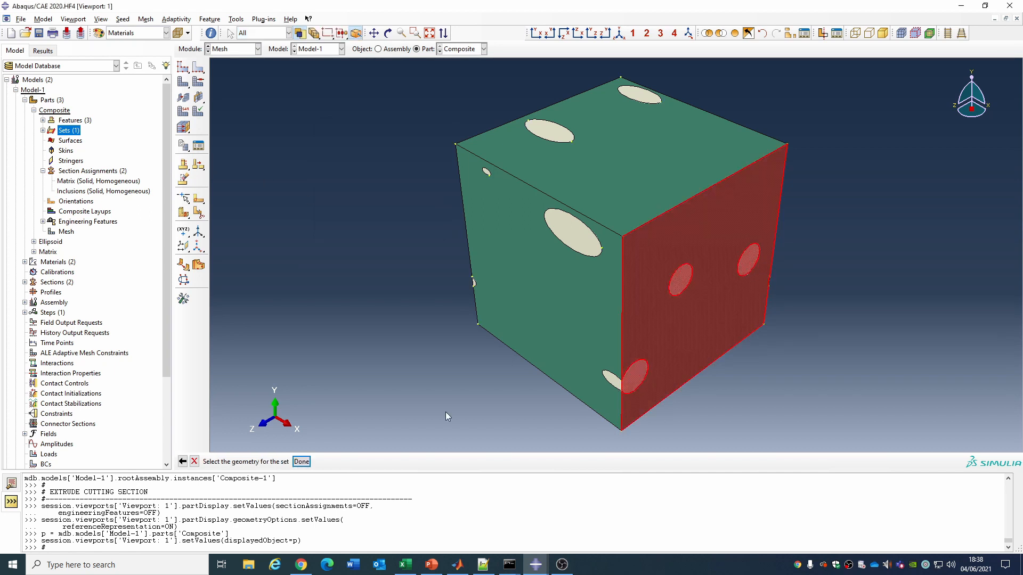
{"action": "left_click", "coordinate": [301, 461]}
Create a geometry set YTop from the cube's upper matrix face and the inclusion faces on it
{"action": "double_click", "coordinate": [67, 131]}
{"action": "type", "text": "YTop"}
{"action": "left_click", "coordinate": [350, 224]}
{"action": "left_click", "coordinate": [612, 165]}
{"action": "left_click", "coordinate": [550, 131], "text": "shift"}
{"action": "left_click", "coordinate": [301, 461]}
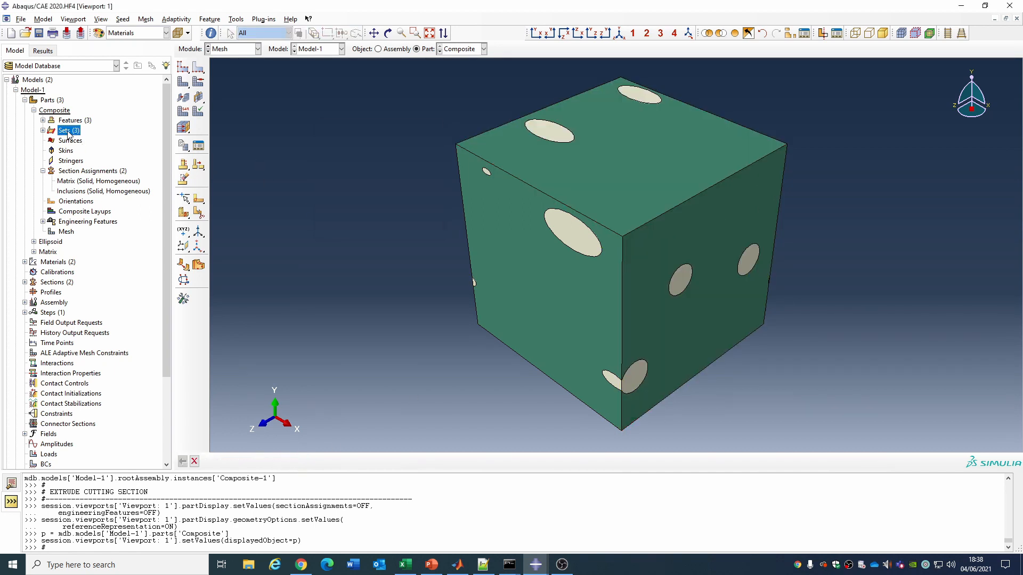
Create a geometry set ZFront from the cube's positive-Z matrix face and all inclusion faces on it, including those at its edges
{"action": "double_click", "coordinate": [69, 132]}
{"action": "type", "text": "ZFront"}
{"action": "left_click", "coordinate": [350, 224]}
{"action": "left_click", "coordinate": [501, 213]}
{"action": "scroll", "coordinate": [496, 177], "scroll_direction": "up", "scroll_amount": 3}
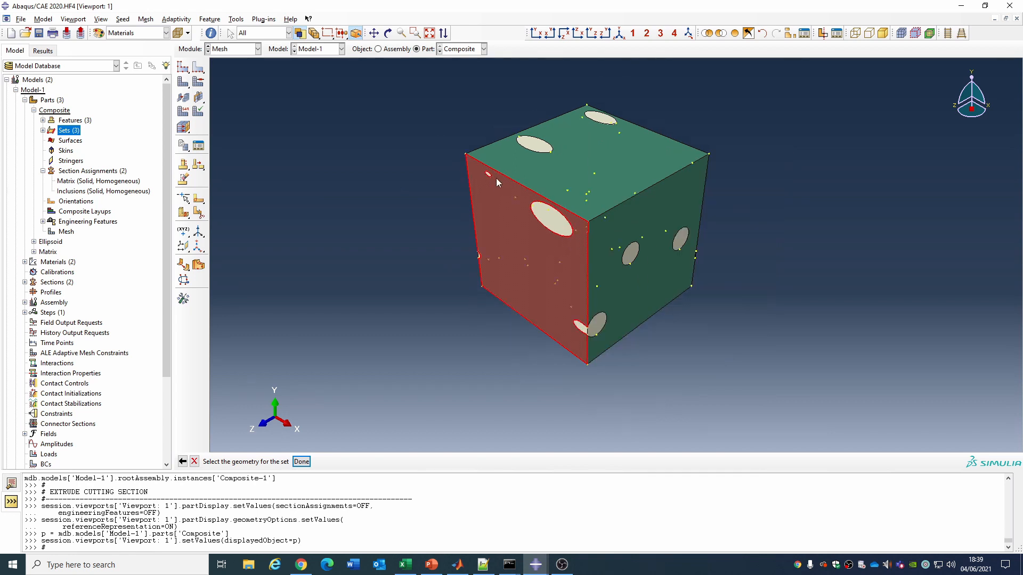
{"action": "left_click", "coordinate": [607, 245], "text": "shift"}
{"action": "left_click", "coordinate": [658, 449], "text": "shift"}
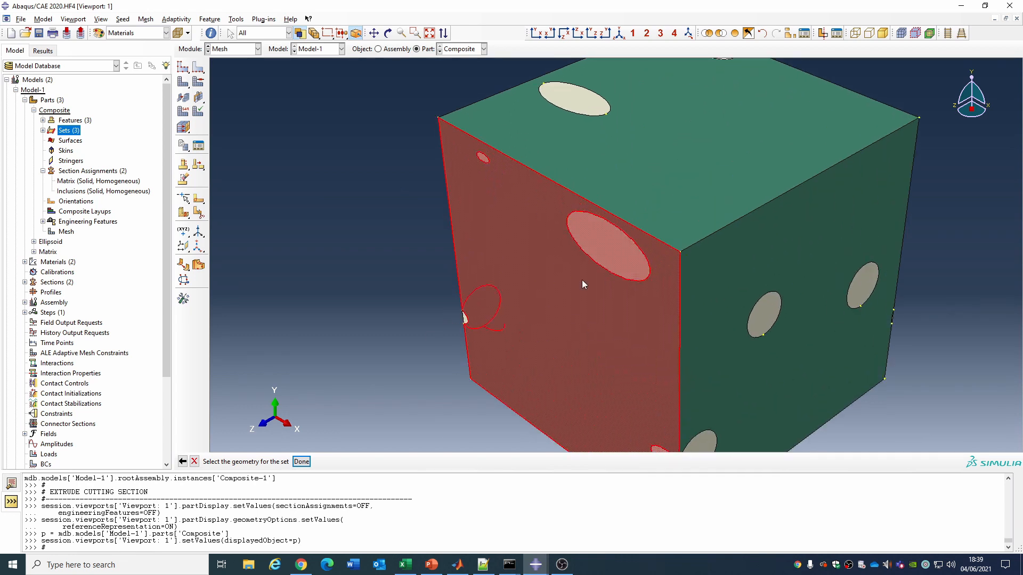
{"action": "left_click", "coordinate": [582, 280]}
{"action": "left_click", "coordinate": [388, 33]}
{"action": "left_click_drag", "start_coordinate": [346, 301], "coordinate": [403, 296]}
{"action": "key", "text": "Escape"}
{"action": "left_click", "coordinate": [442, 300], "text": "shift"}
{"action": "left_click", "coordinate": [543, 127], "text": "shift"}
{"action": "left_click", "coordinate": [687, 226], "text": "shift"}
{"action": "left_click", "coordinate": [684, 445], "text": "shift"}
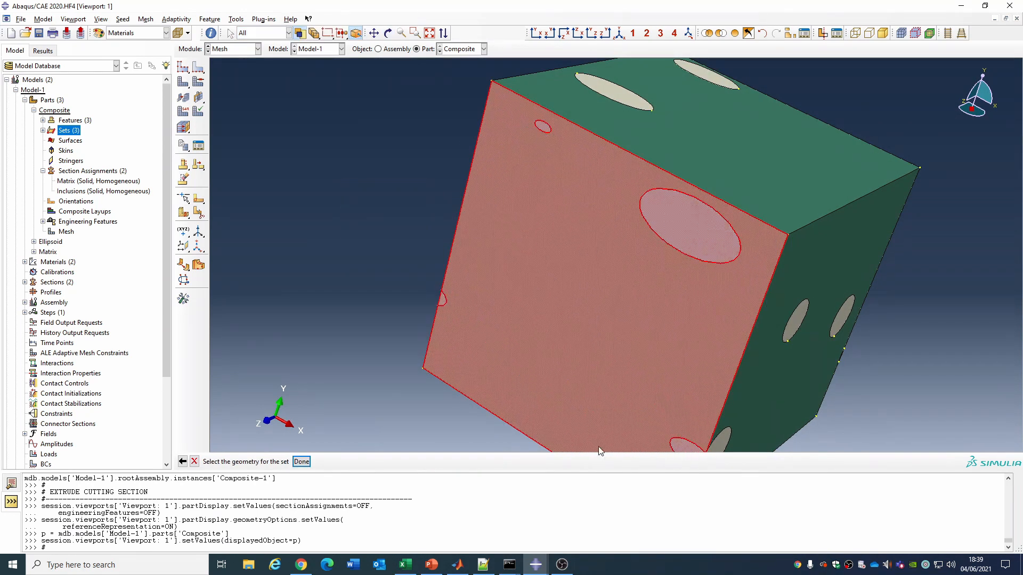
{"action": "left_click", "coordinate": [301, 461]}
Create a geometry set YBase from the cube's underside matrix face and the two inclusion faces on it
{"action": "left_click", "coordinate": [619, 33]}
{"action": "left_click", "coordinate": [387, 33]}
{"action": "left_click_drag", "start_coordinate": [591, 341], "coordinate": [596, 195]}
{"action": "key", "text": "Escape"}
{"action": "double_click", "coordinate": [72, 132]}
{"action": "type", "text": "YB"}
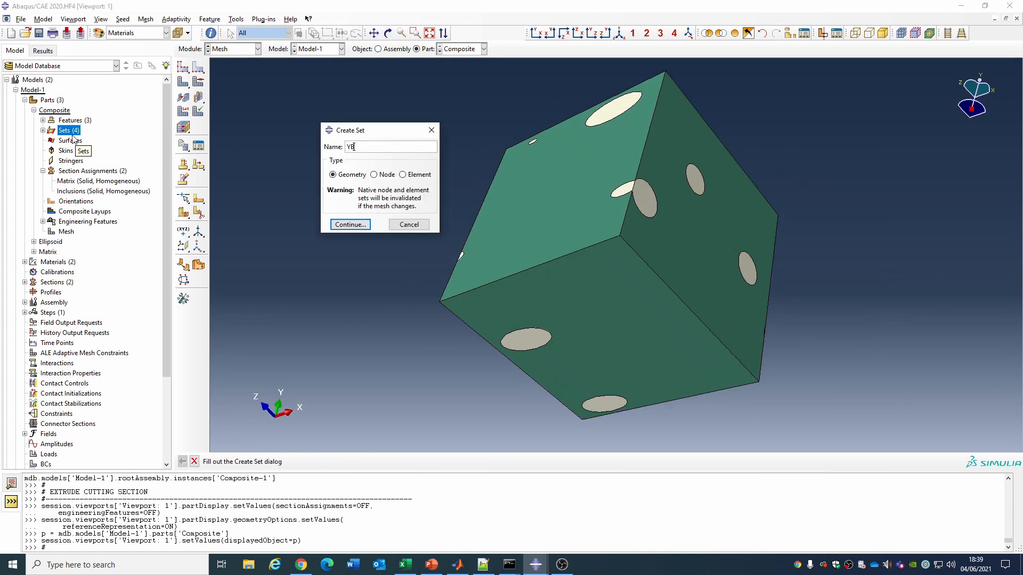
{"action": "type", "text": "OT"}
{"action": "left_click", "coordinate": [350, 224]}
{"action": "left_click", "coordinate": [599, 311]}
{"action": "left_click", "coordinate": [526, 339], "text": "shift"}
{"action": "left_click", "coordinate": [604, 404], "text": "shift"}
{"action": "left_click", "coordinate": [302, 461]}
Create a geometry set ZBack from the cube's negative-Z matrix face and all inclusion faces on it
{"action": "left_click", "coordinate": [387, 33]}
{"action": "left_click_drag", "start_coordinate": [709, 229], "coordinate": [533, 292]}
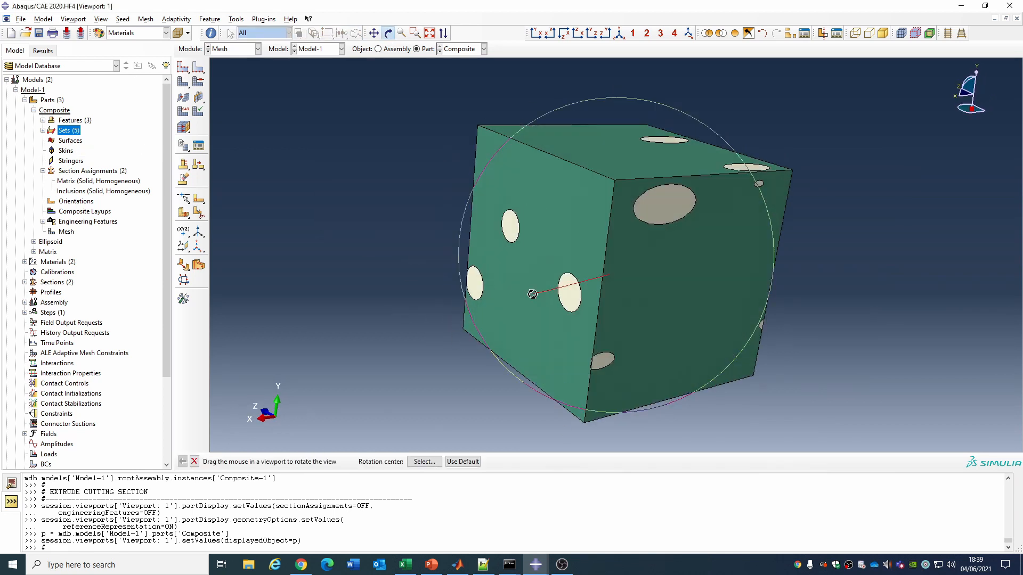
{"action": "double_click", "coordinate": [68, 131]}
{"action": "left_click", "coordinate": [351, 224]}
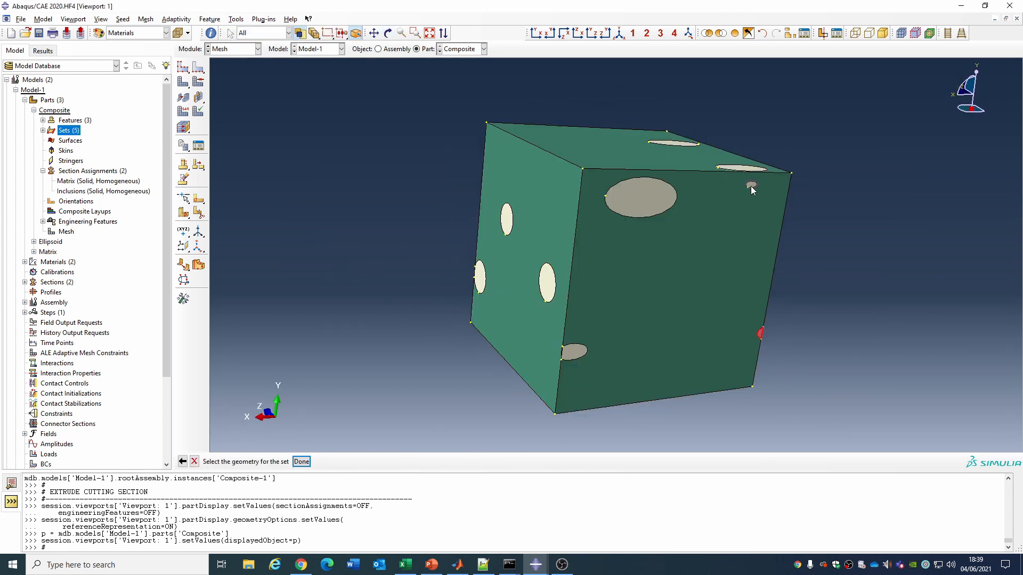
{"action": "left_click", "coordinate": [751, 185], "text": "shift"}
{"action": "left_click", "coordinate": [645, 200], "text": "shift"}
{"action": "left_click", "coordinate": [576, 352], "text": "shift"}
{"action": "left_click", "coordinate": [659, 320], "text": "shift"}
{"action": "left_click", "coordinate": [296, 462]}
Highlight the XBack, XFront, YBase, YTop, ZBack and ZFront sets one by one to check their faces
{"action": "left_click", "coordinate": [619, 33]}
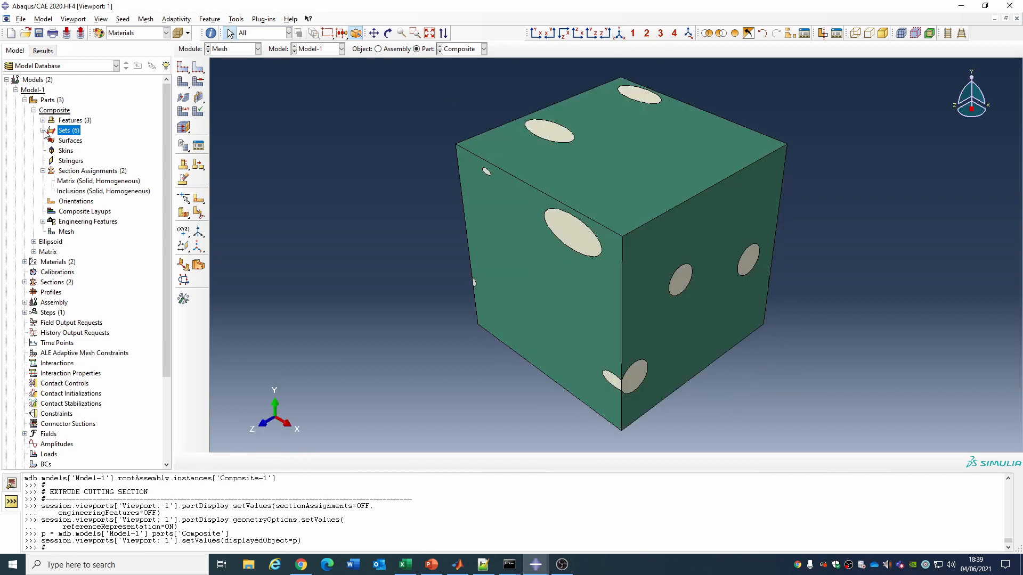
{"action": "left_click", "coordinate": [43, 130]}
{"action": "left_click", "coordinate": [64, 141]}
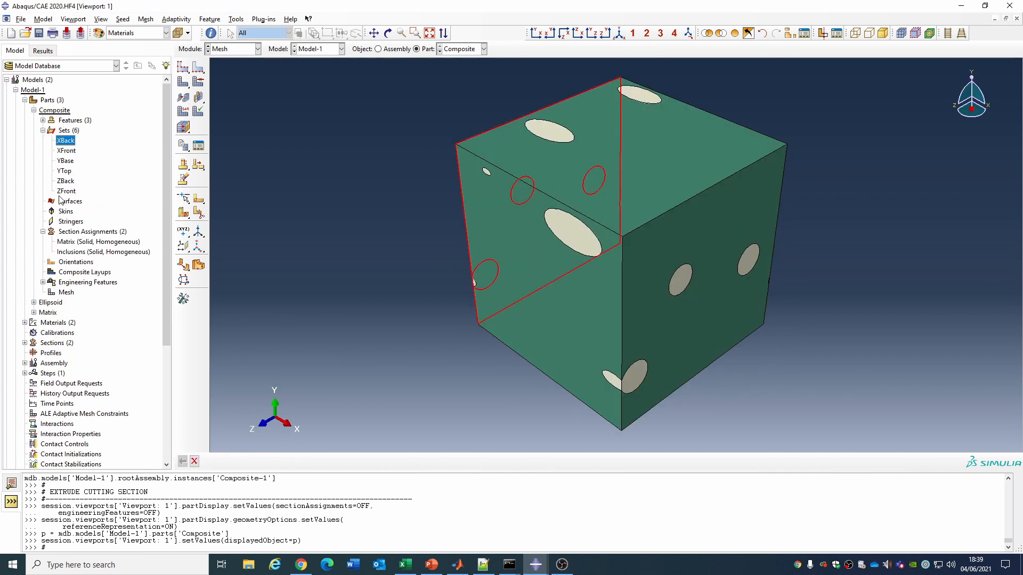
{"action": "left_click", "coordinate": [72, 152]}
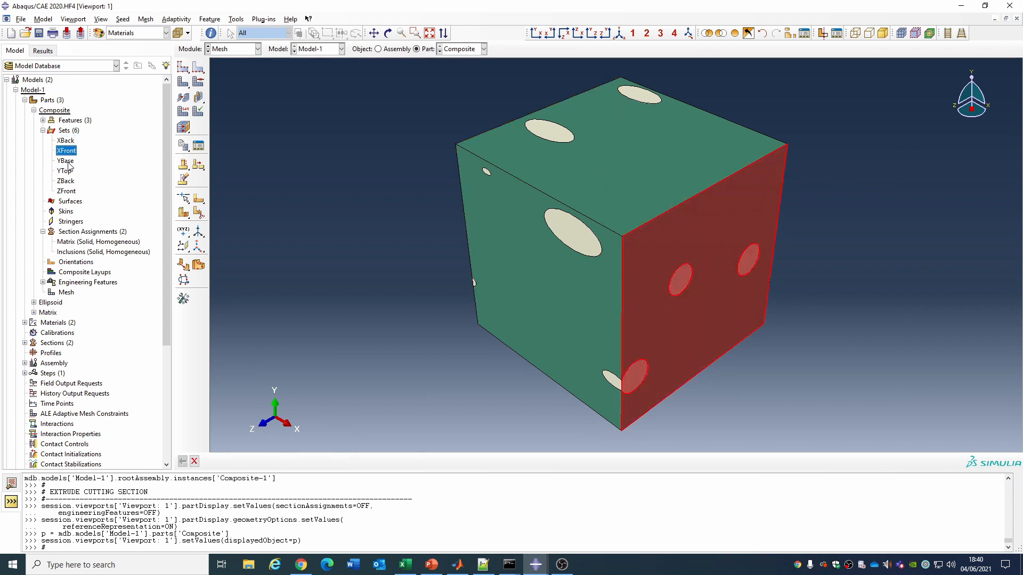
{"action": "left_click", "coordinate": [66, 160]}
{"action": "left_click", "coordinate": [68, 172]}
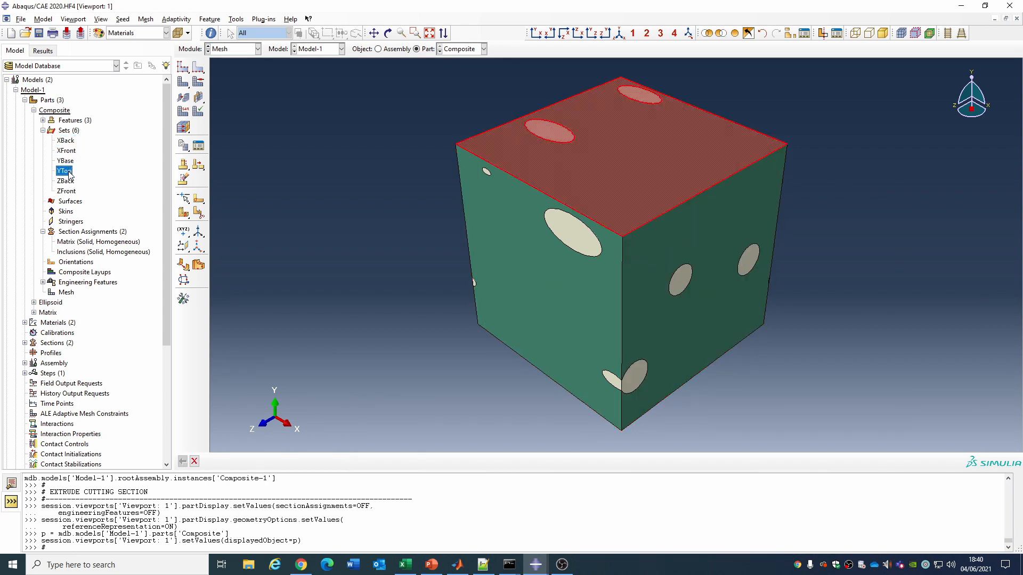
{"action": "left_click", "coordinate": [66, 181]}
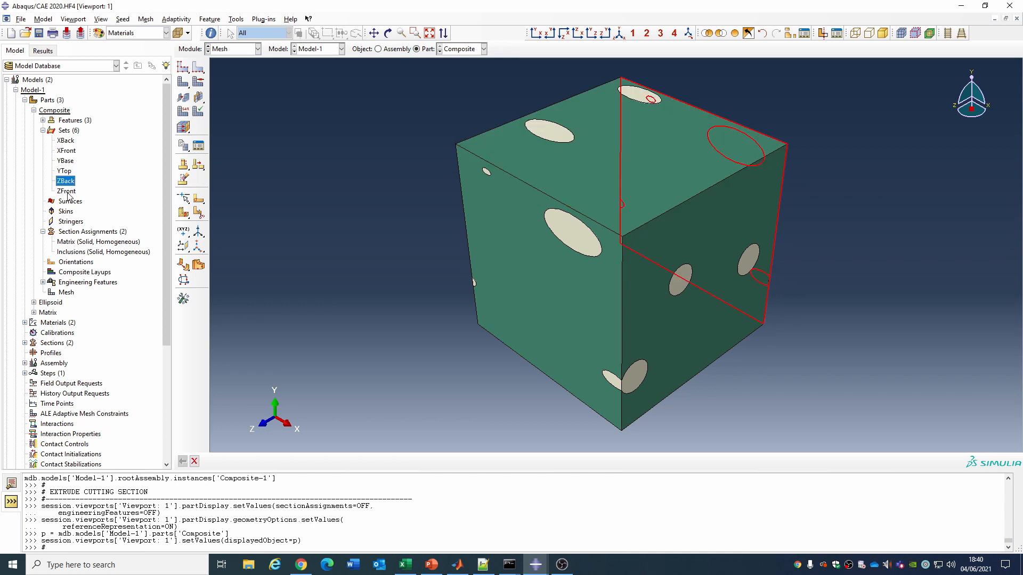
{"action": "left_click", "coordinate": [67, 191]}
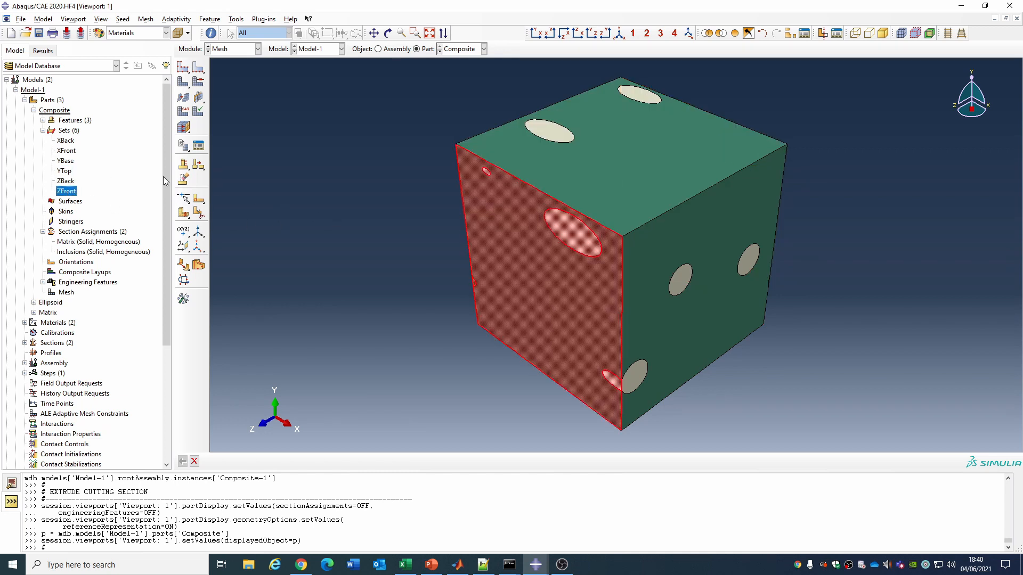
Expand the contents of Model-1's Assembly, including its instances and sets
{"action": "left_click", "coordinate": [75, 134]}
{"action": "scroll", "coordinate": [113, 277], "scroll_direction": "down", "scroll_amount": 3}
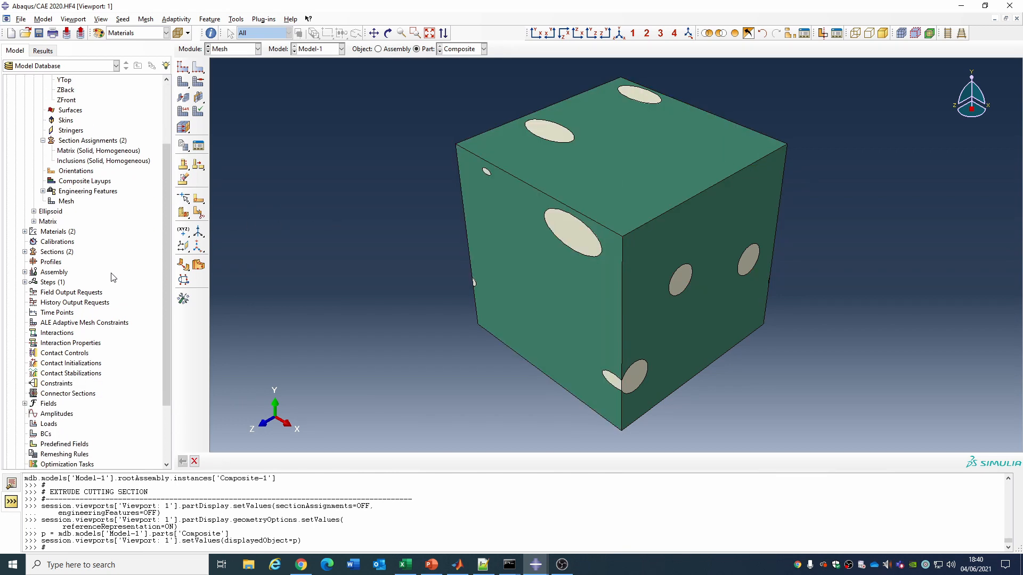
{"action": "left_click", "coordinate": [24, 273]}
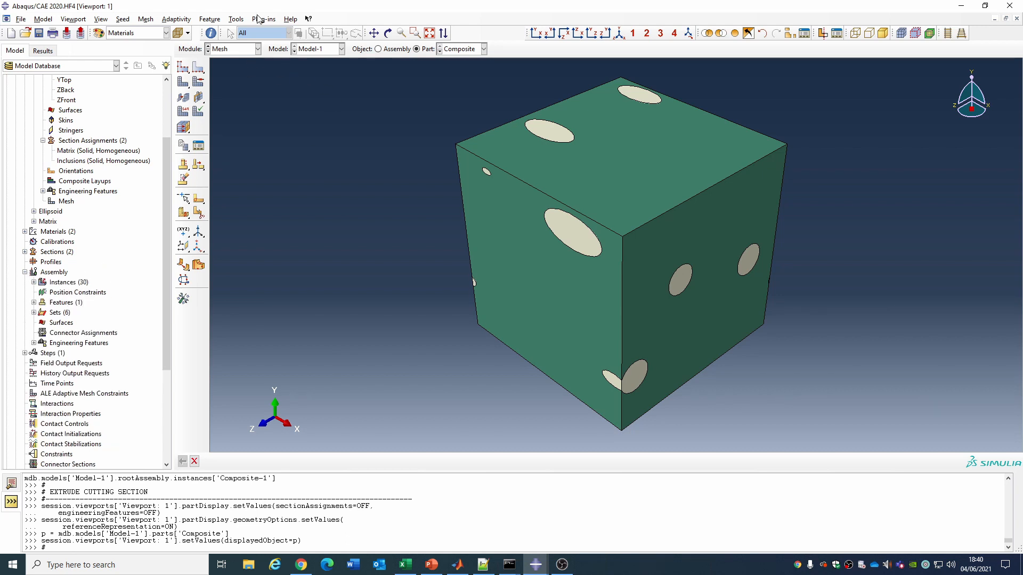
Query the coordinates of the cube's lower corner vertex where the positive-X and positive-Z faces meet
{"action": "left_click", "coordinate": [211, 33]}
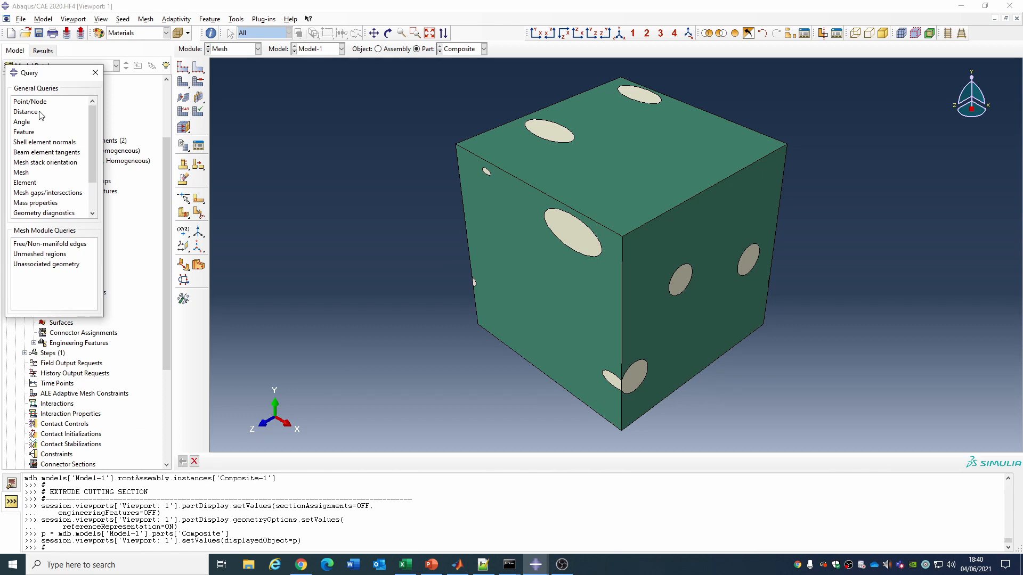
{"action": "left_click", "coordinate": [31, 101]}
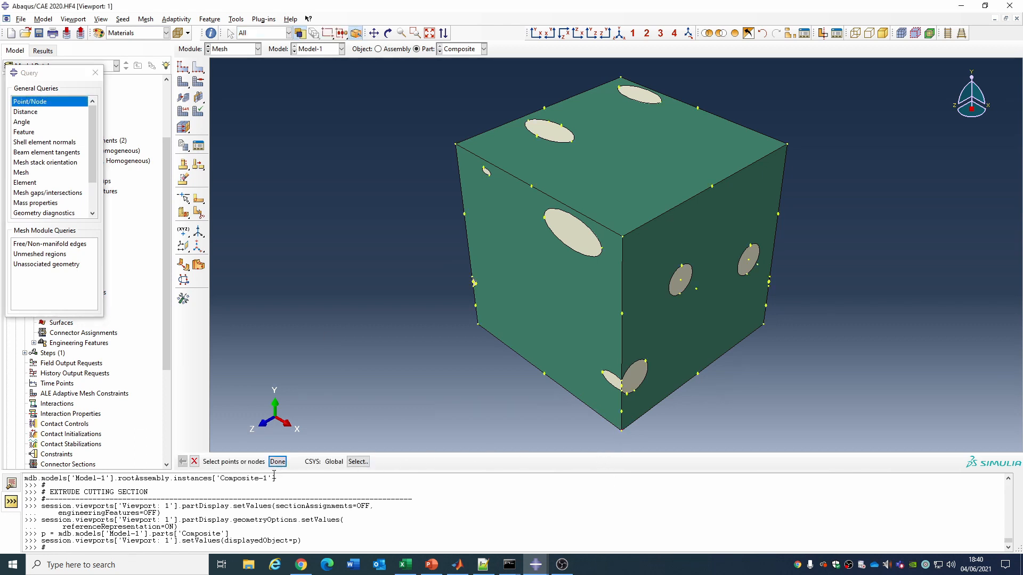
{"action": "left_click", "coordinate": [10, 486]}
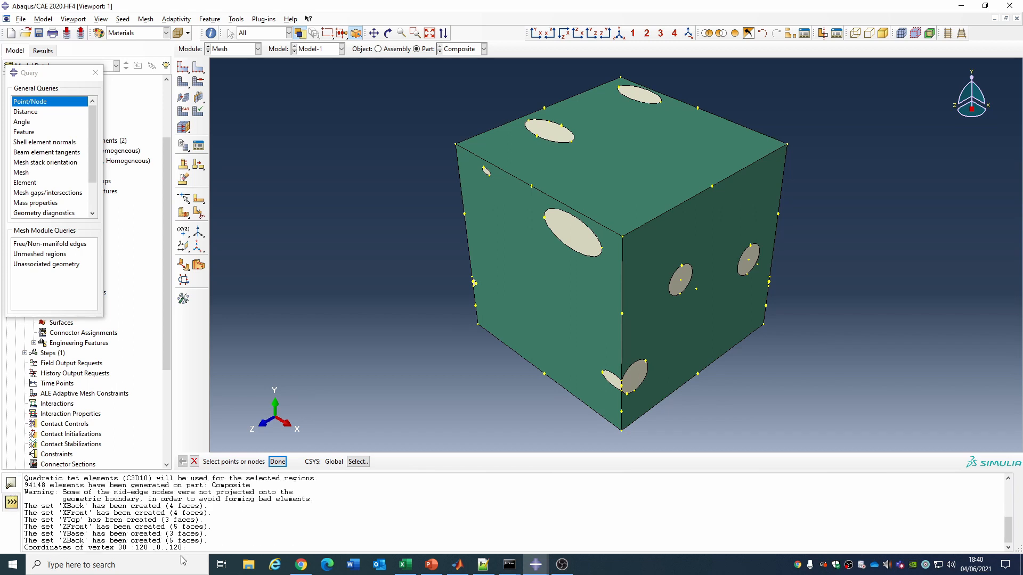
{"action": "left_click_drag", "start_coordinate": [182, 547], "coordinate": [133, 547]}
Create a reference point at 130,0,120 in the assembly and close the Query dialog
{"action": "left_click", "coordinate": [209, 19]}
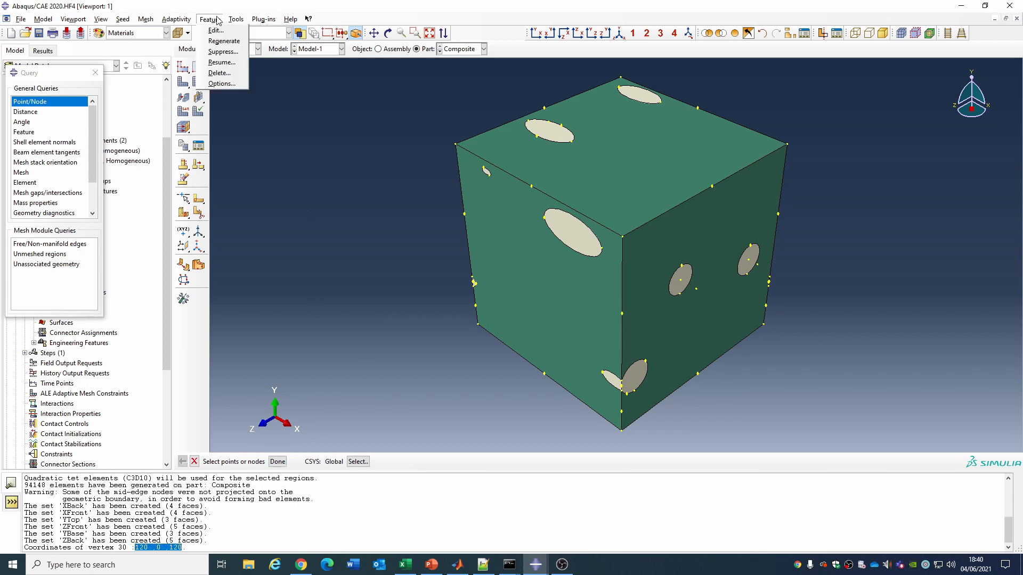
{"action": "mouse_move", "coordinate": [234, 22]}
{"action": "left_click", "coordinate": [258, 130]}
{"action": "left_click", "coordinate": [231, 49]}
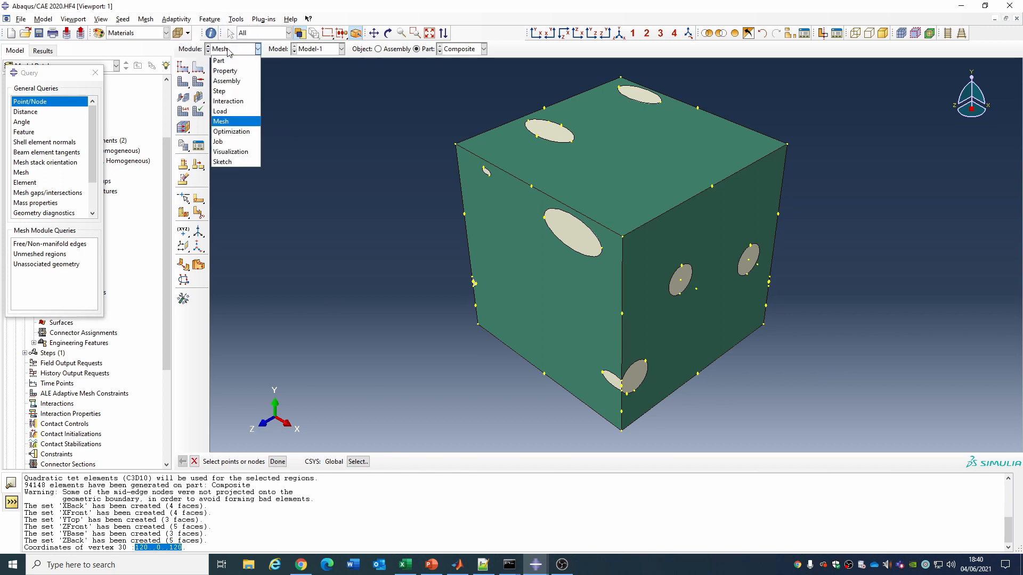
{"action": "left_click", "coordinate": [234, 80]}
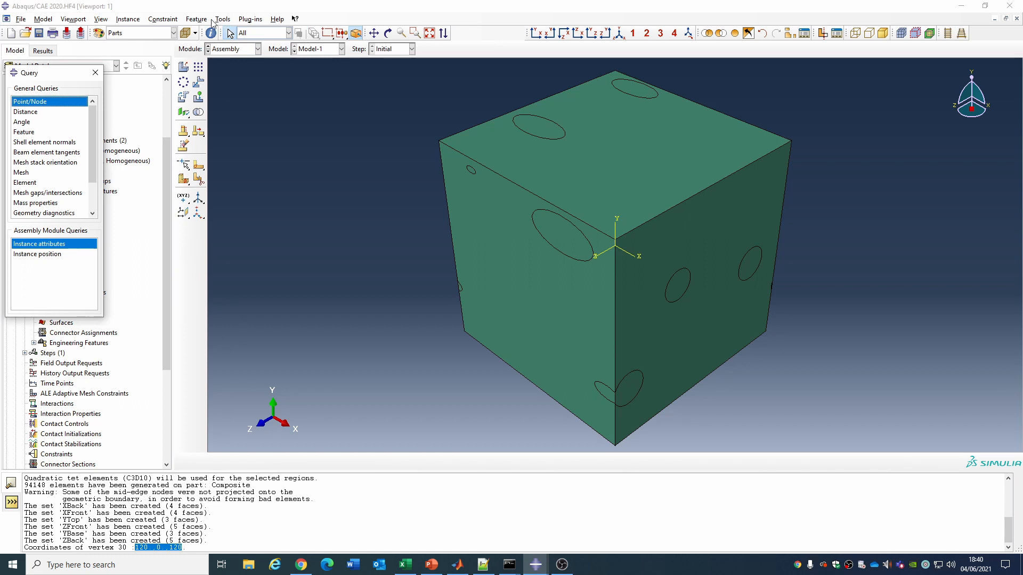
{"action": "left_click", "coordinate": [224, 19]}
{"action": "left_click", "coordinate": [245, 29]}
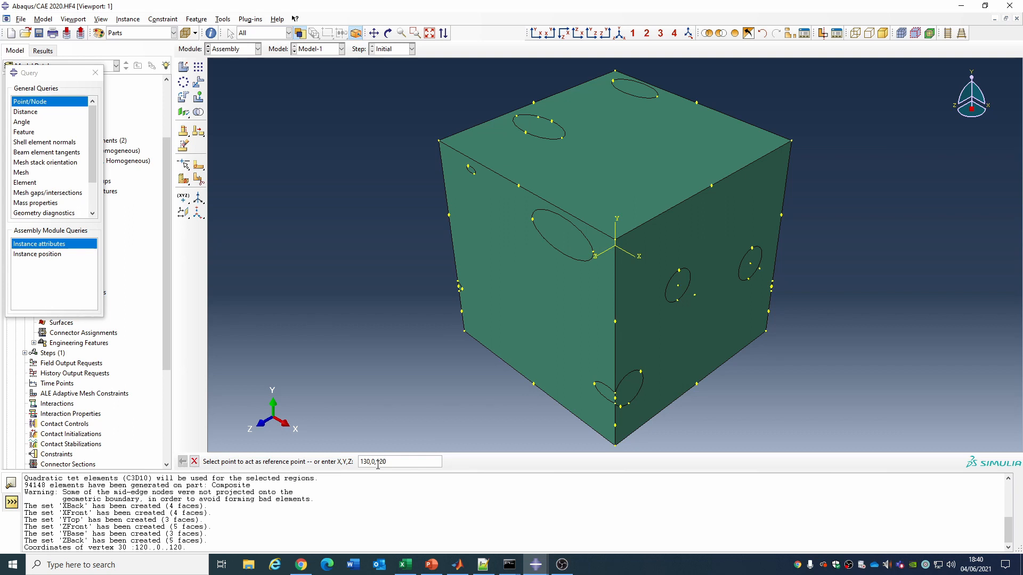
{"action": "type", "text": "130,0,120"}
{"action": "key", "text": "Return"}
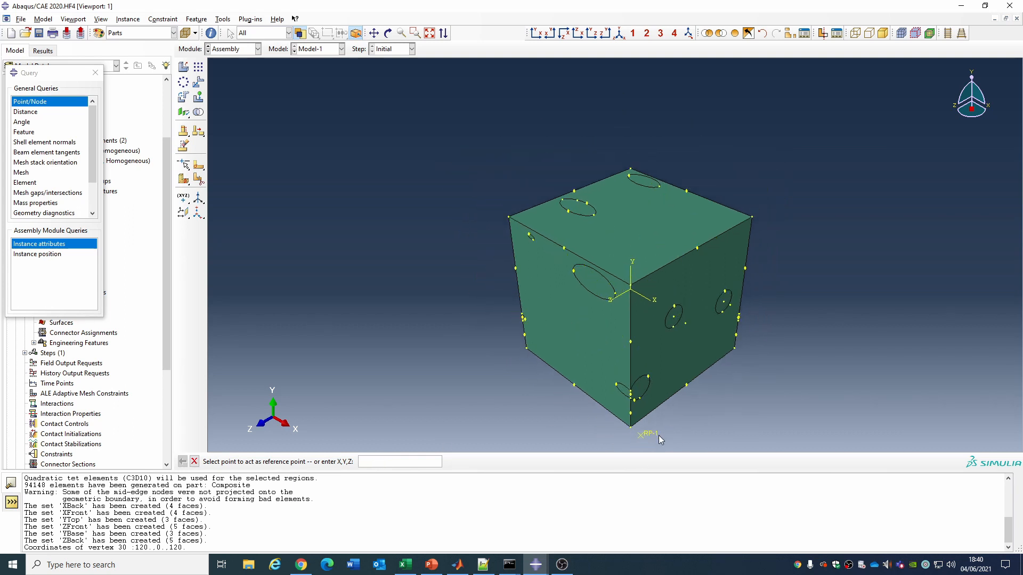
{"action": "left_click", "coordinate": [96, 72]}
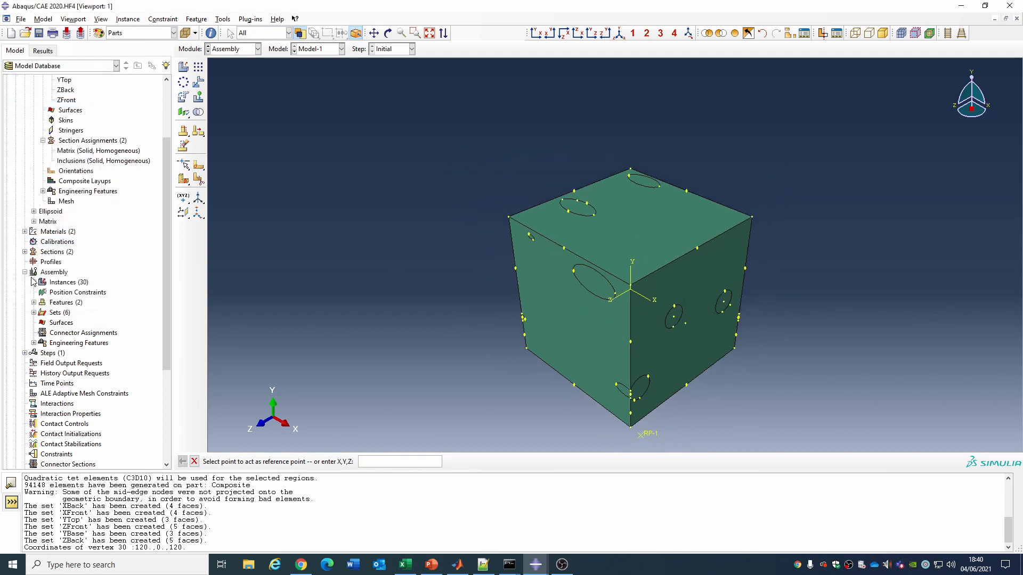
Create an assembly geometry set named RPSet containing the reference point
{"action": "double_click", "coordinate": [59, 313]}
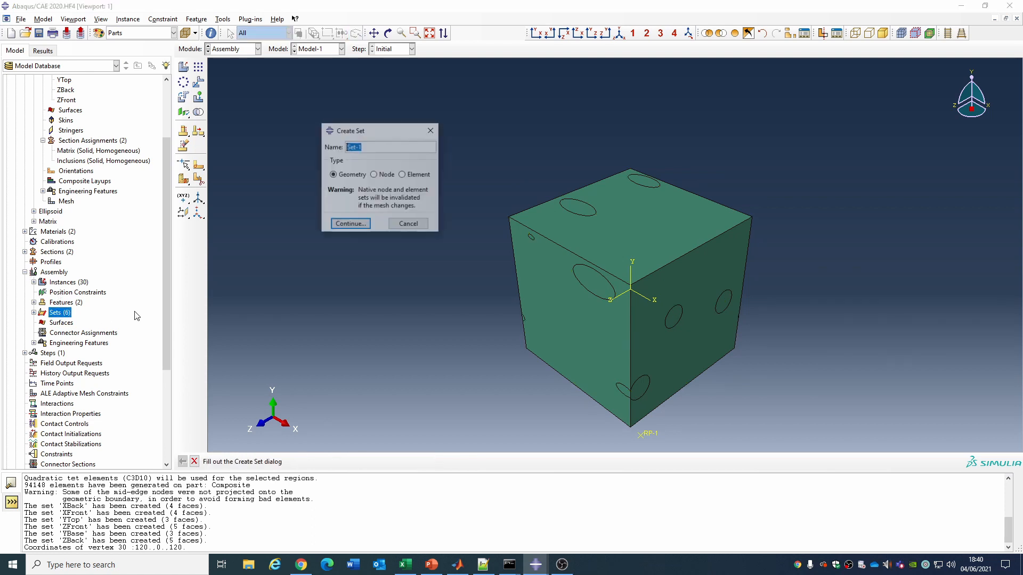
{"action": "type", "text": "RP"}
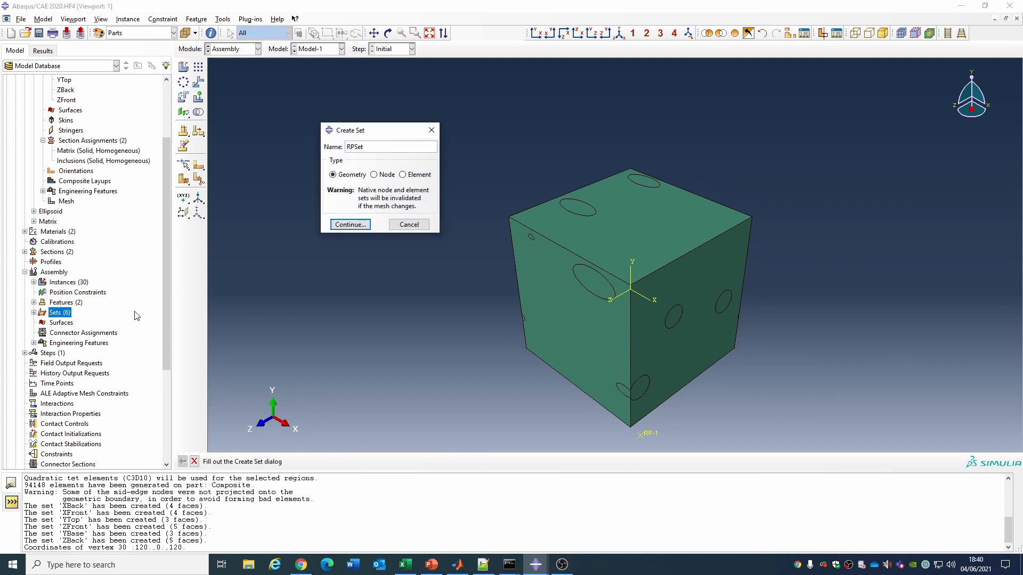
{"action": "left_click", "coordinate": [347, 228]}
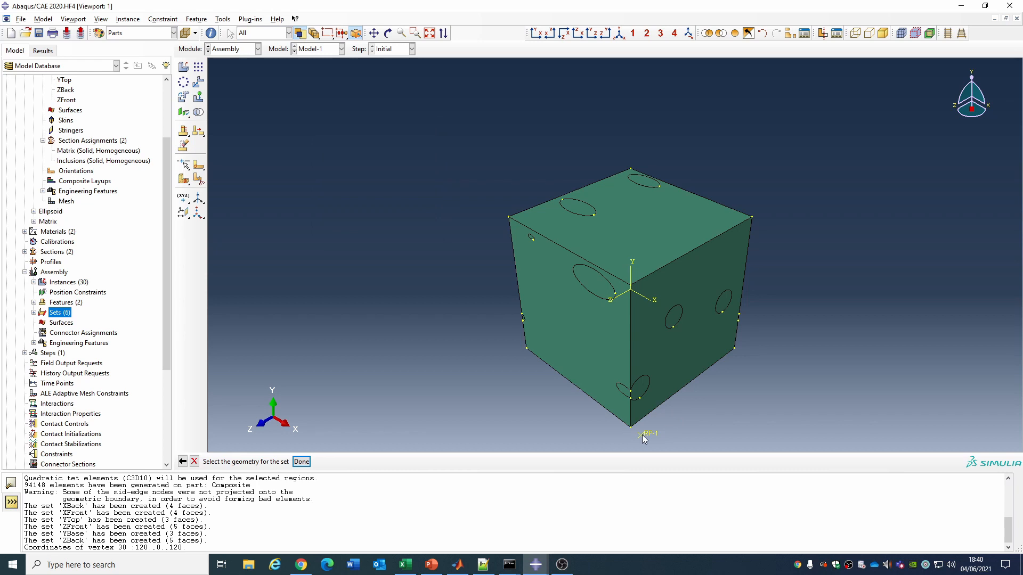
{"action": "left_click", "coordinate": [302, 461]}
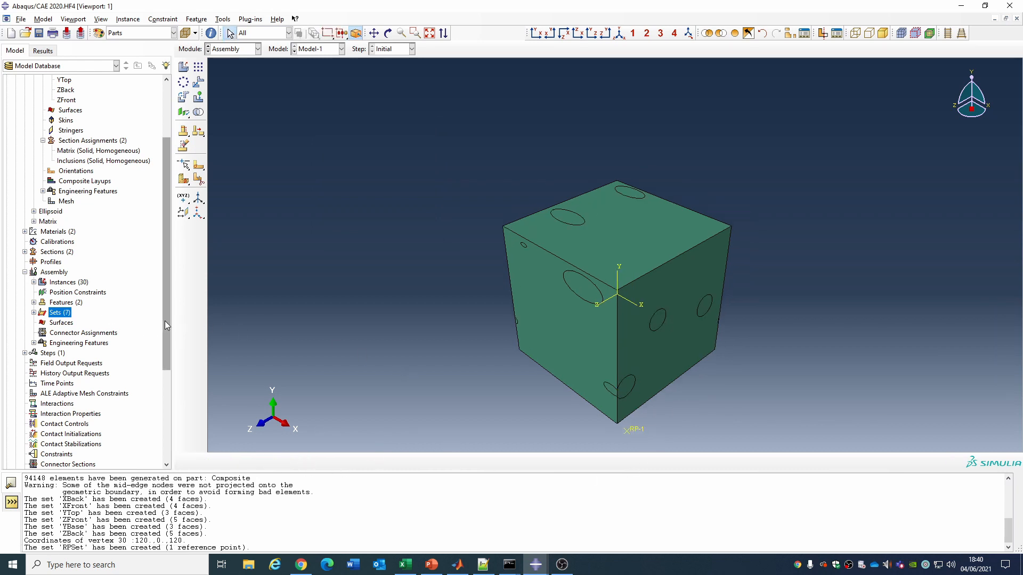
Create a Static, General analysis step named loadingStep after the Initial step
{"action": "left_click_drag", "start_coordinate": [165, 320], "coordinate": [166, 379]}
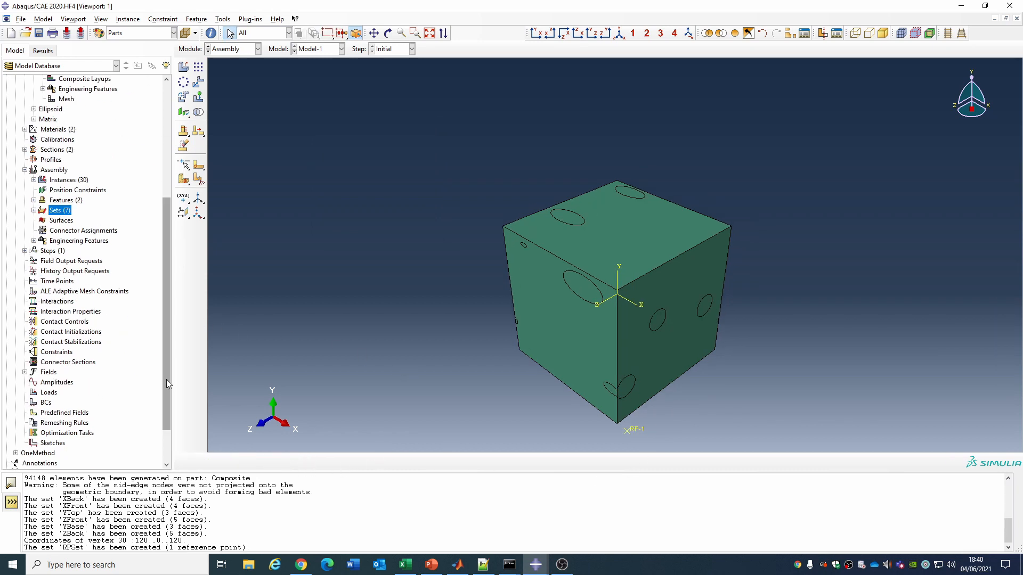
{"action": "left_click", "coordinate": [25, 169]}
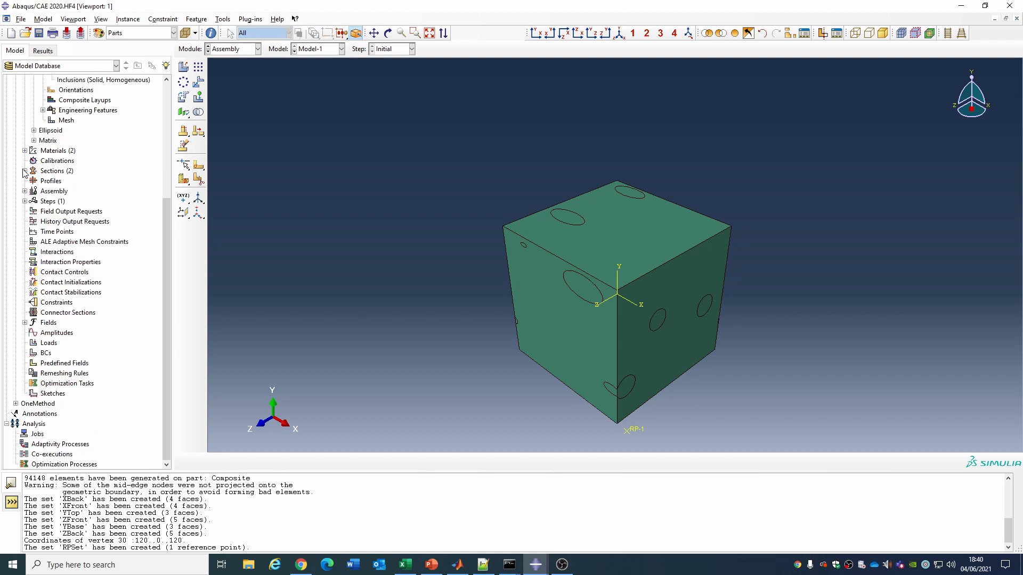
{"action": "double_click", "coordinate": [49, 202]}
{"action": "type", "text": "loading"}
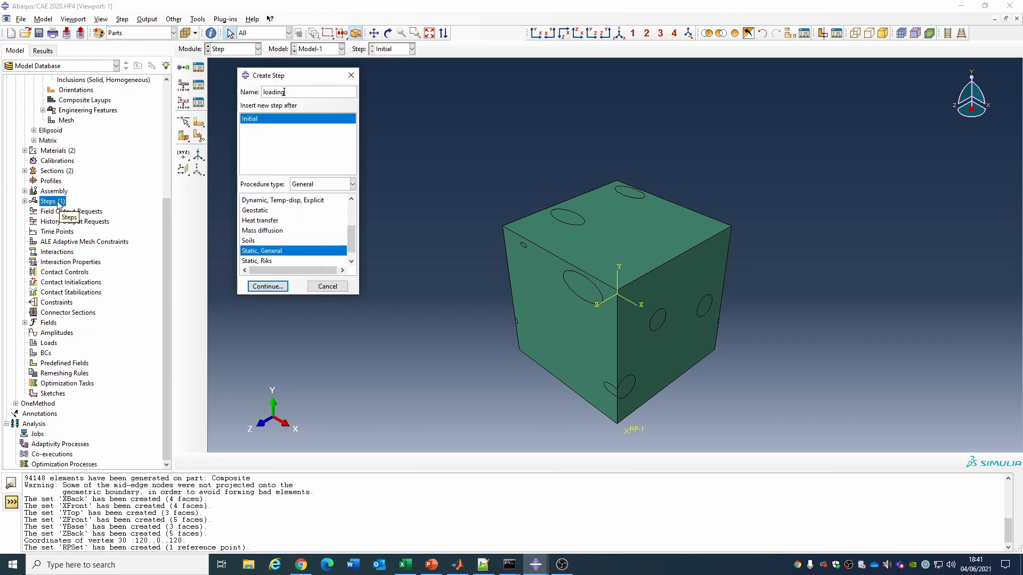
{"action": "type", "text": "Step"}
{"action": "left_click", "coordinate": [268, 287]}
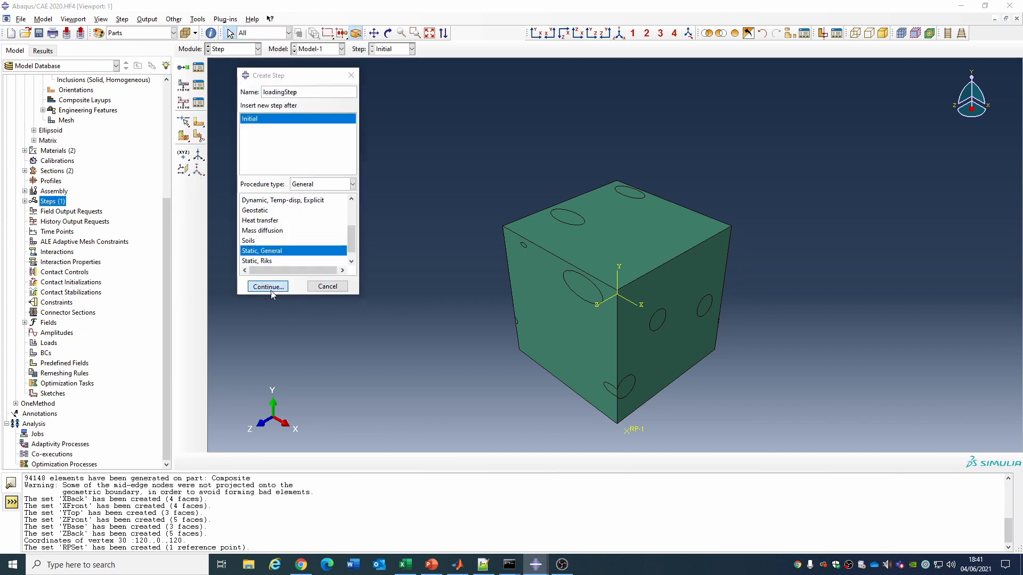
{"action": "left_click", "coordinate": [80, 350]}
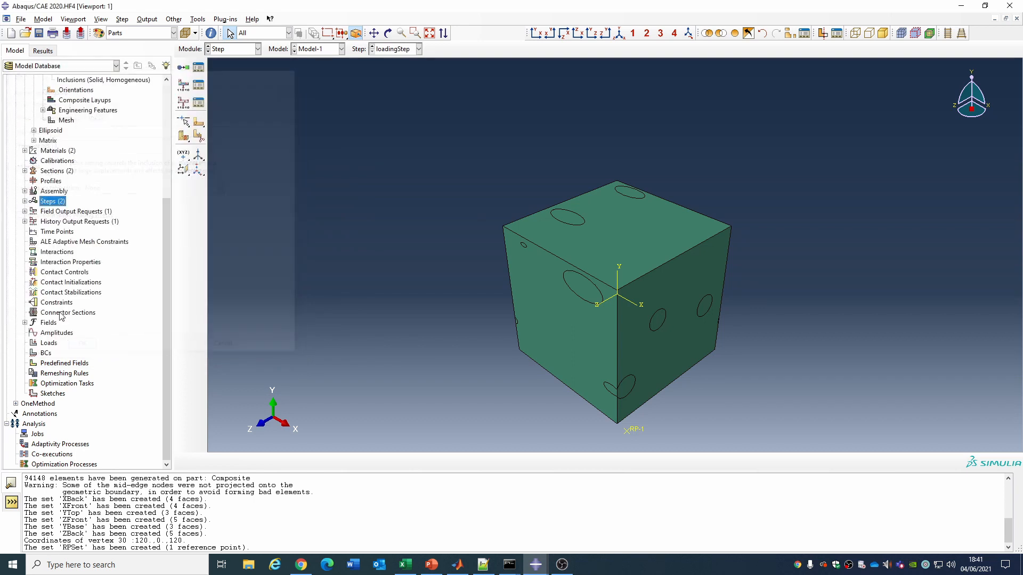
Start an Equation constraint named XConstraint and enlarge its table so full set names fit
{"action": "double_click", "coordinate": [57, 302]}
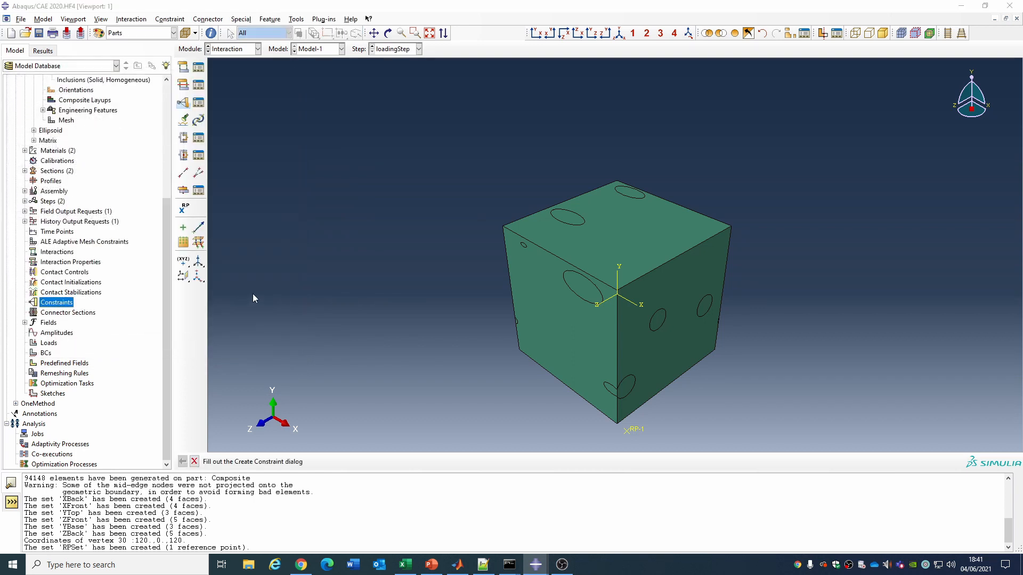
{"action": "type", "text": "XConstraint"}
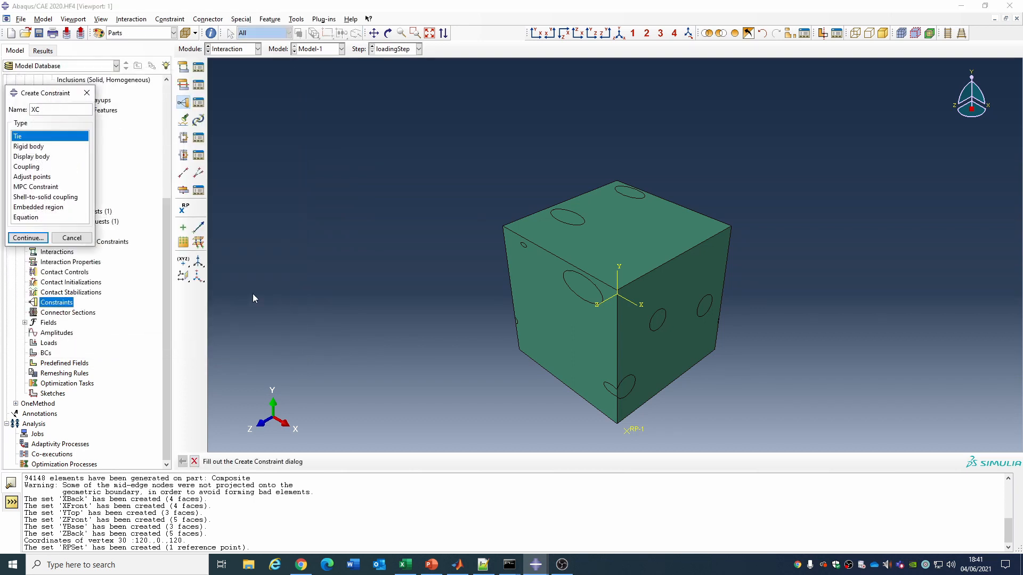
{"action": "left_click", "coordinate": [26, 216]}
{"action": "left_click", "coordinate": [28, 238]}
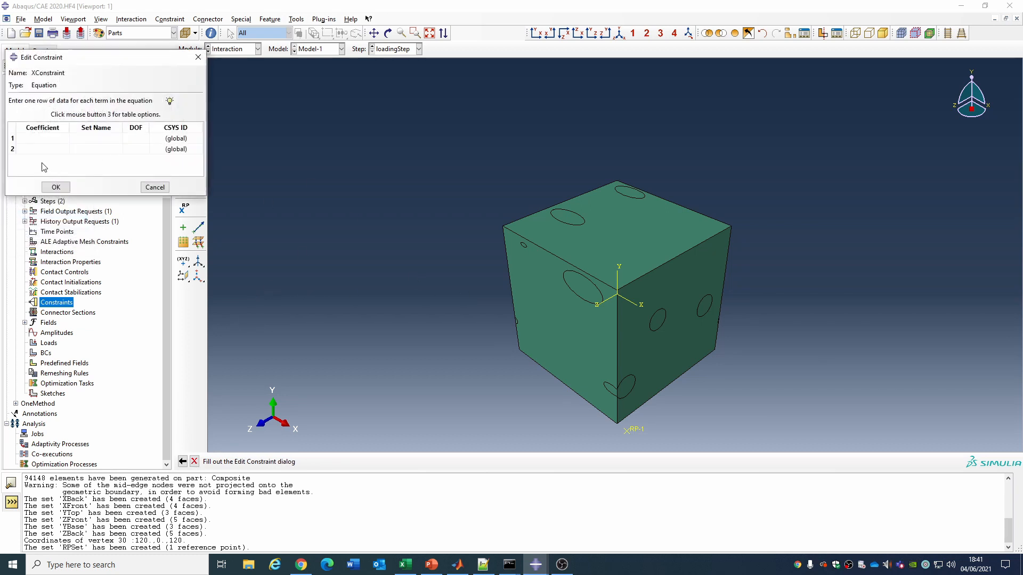
{"action": "left_click_drag", "start_coordinate": [209, 120], "coordinate": [387, 133]}
{"action": "left_click_drag", "start_coordinate": [236, 59], "coordinate": [443, 65]}
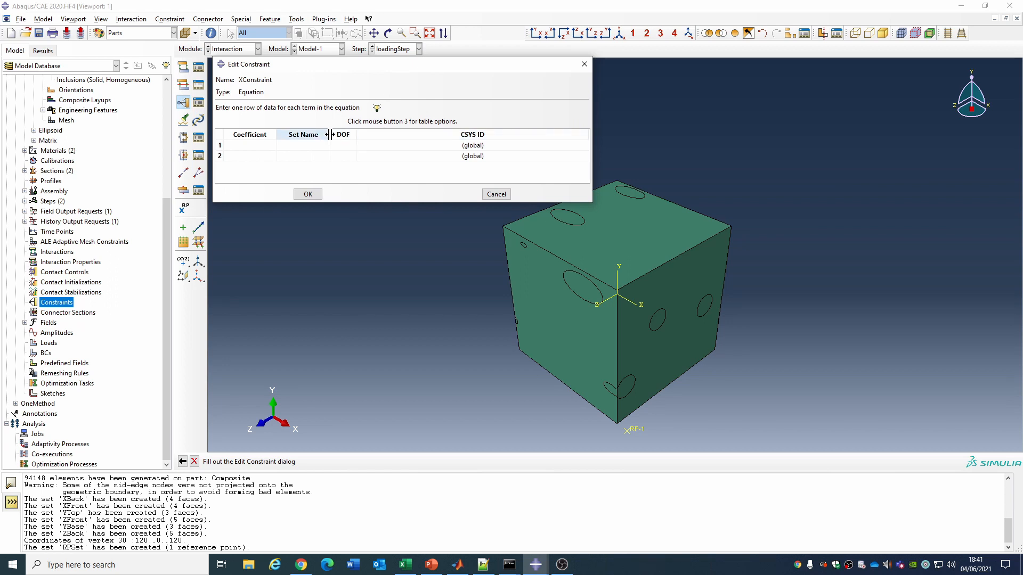
{"action": "left_click_drag", "start_coordinate": [331, 135], "coordinate": [401, 134]}
Define the first term of XConstraint with coefficient 1, set Composite-1.XFront and DOF 1
{"action": "left_click", "coordinate": [249, 145]}
{"action": "type", "text": "1"}
{"action": "key", "text": "Tab"}
{"action": "left_click", "coordinate": [397, 145]}
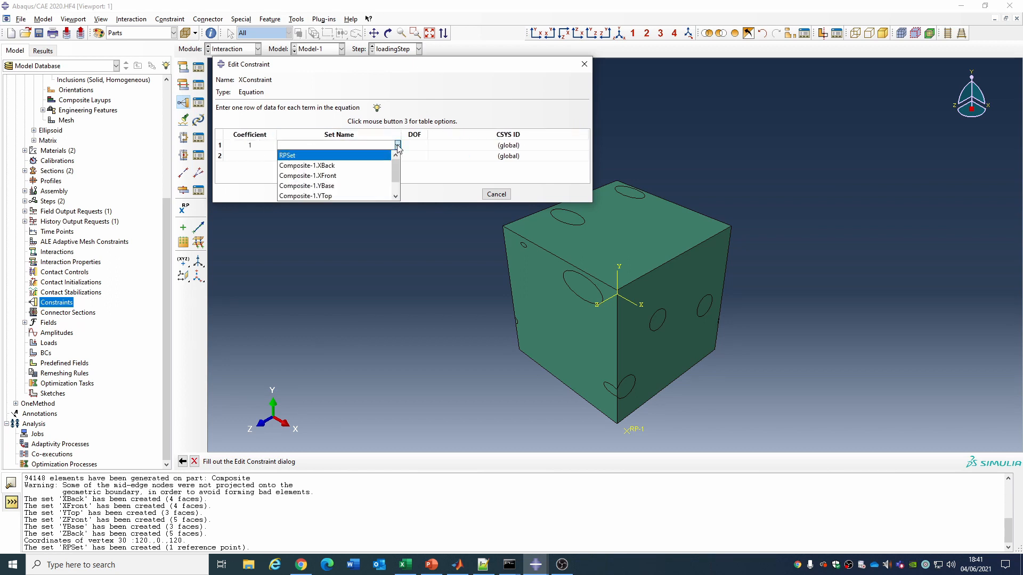
{"action": "left_click", "coordinate": [335, 175]}
{"action": "left_click", "coordinate": [419, 138]}
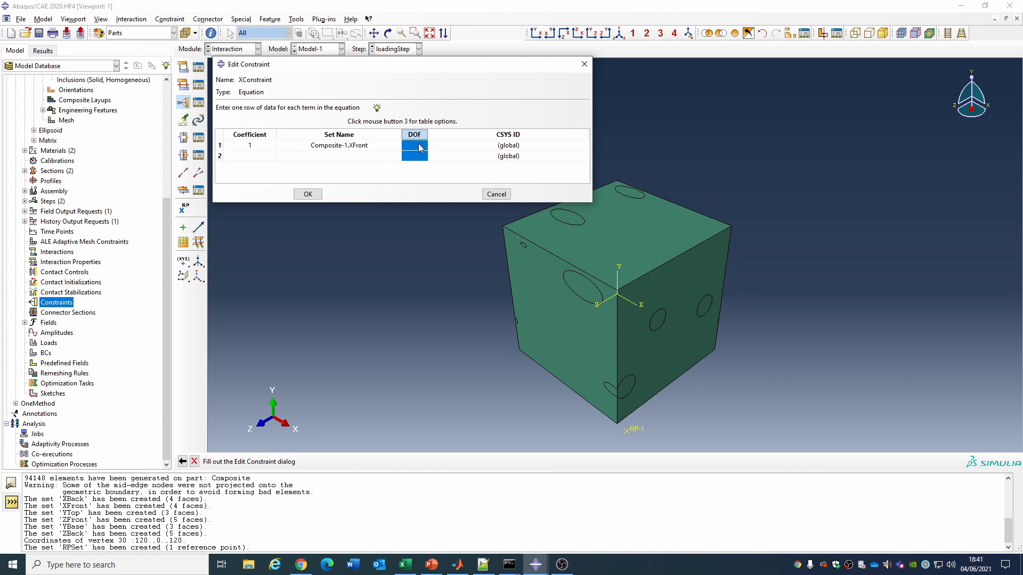
Define the second term of XConstraint with coefficient -1, set RPSet and DOF 1, and accept the constraint
{"action": "left_click", "coordinate": [239, 156]}
{"action": "type", "text": "-1"}
{"action": "left_click", "coordinate": [352, 156]}
{"action": "left_click", "coordinate": [397, 155]}
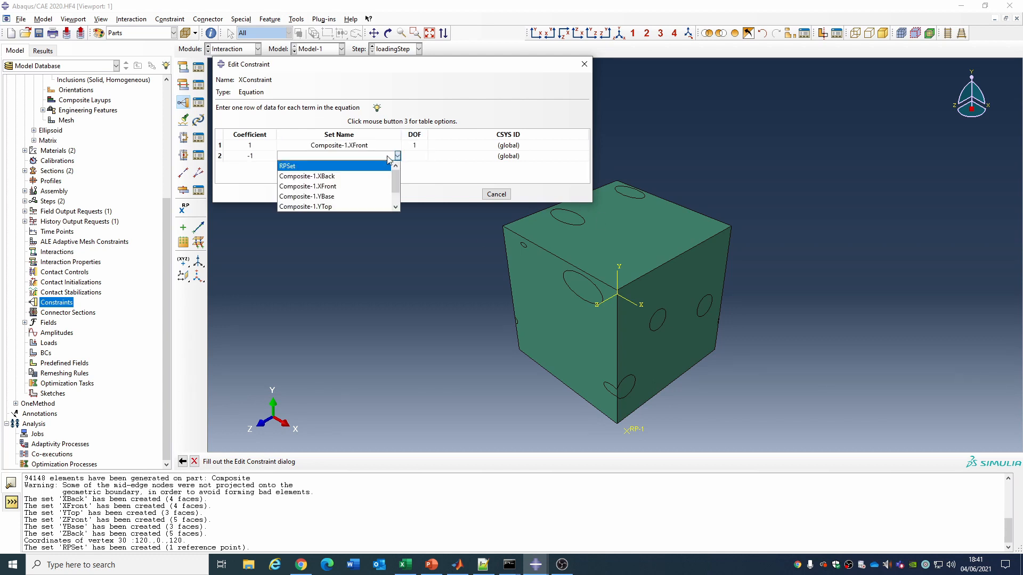
{"action": "left_click", "coordinate": [334, 165]}
{"action": "left_click", "coordinate": [413, 155]}
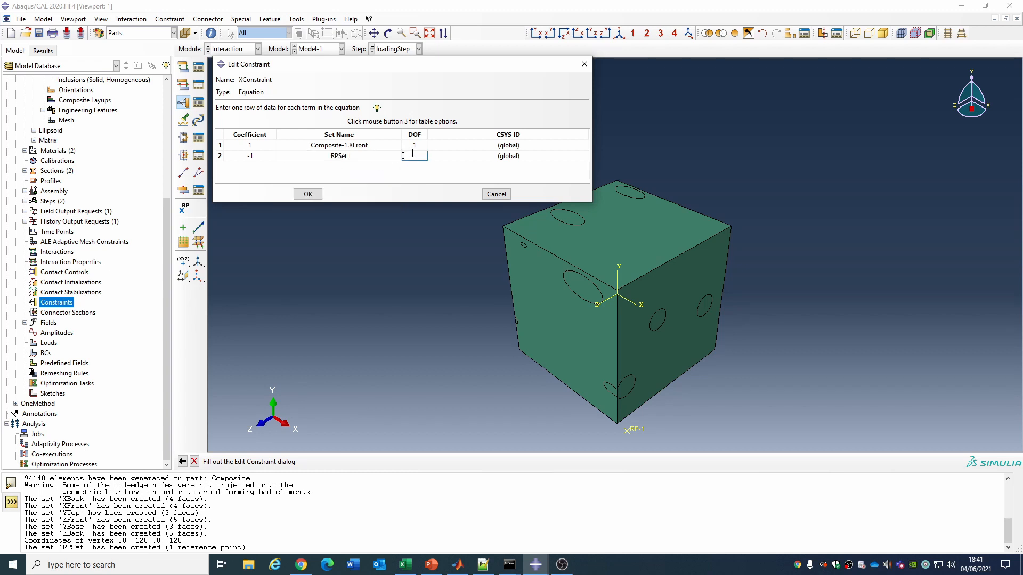
{"action": "type", "text": "1"}
{"action": "left_click", "coordinate": [308, 194]}
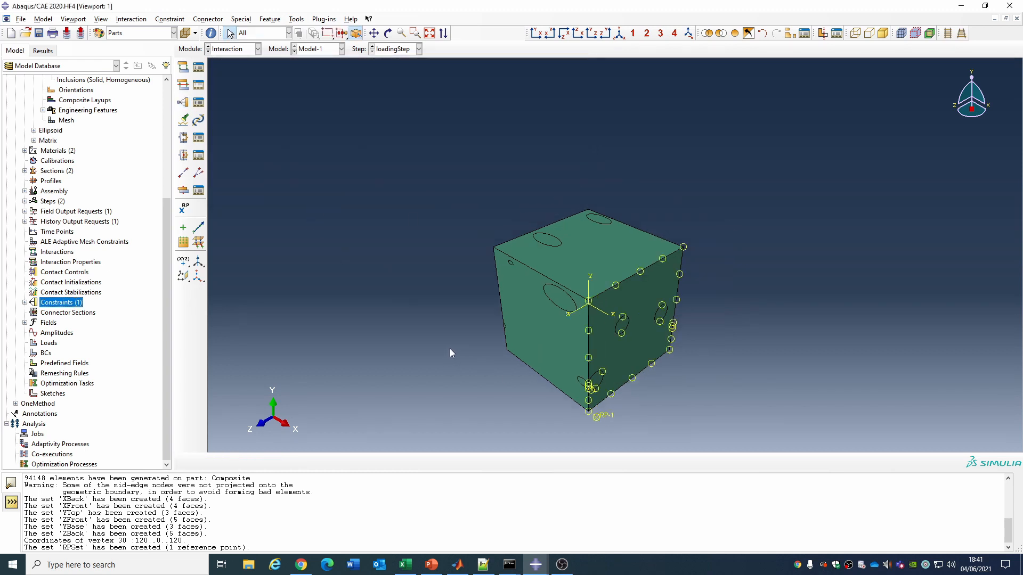
Create a Displacement/Rotation boundary condition named XTens in loadingStep on RPSet with U1 set to 12
{"action": "left_click", "coordinate": [46, 352]}
{"action": "type", "text": "XTen"}
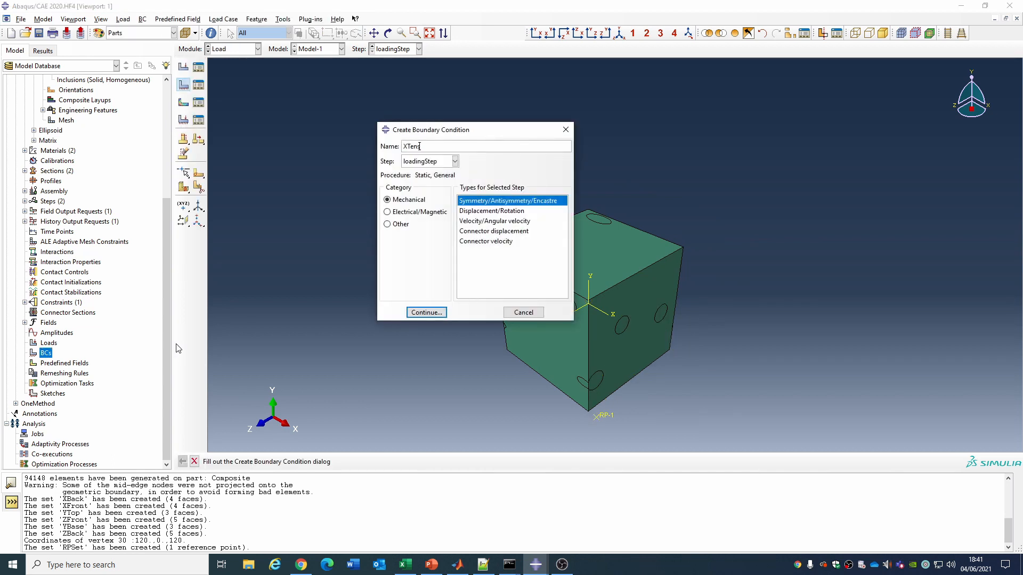
{"action": "left_click", "coordinate": [487, 211]}
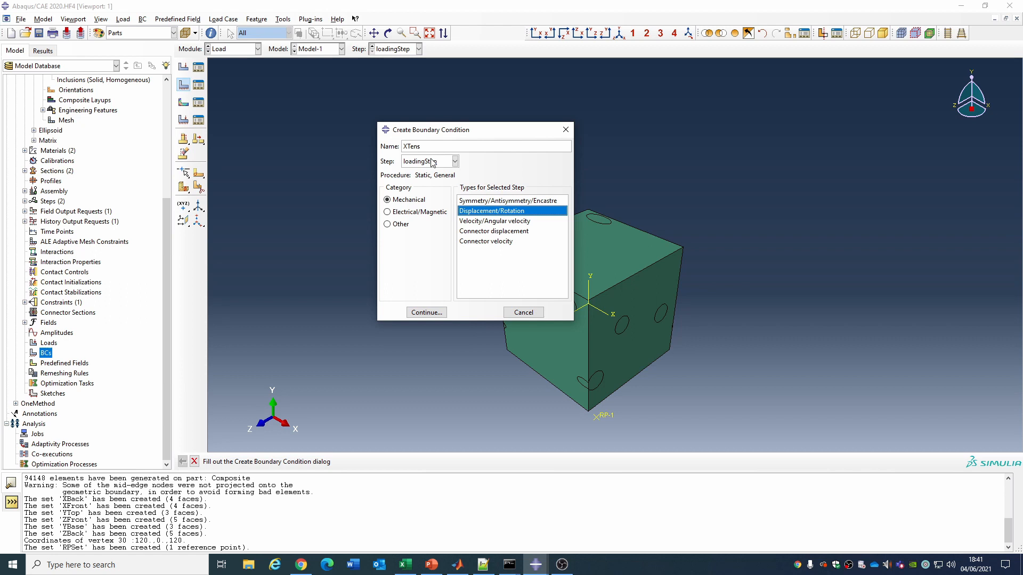
{"action": "left_click", "coordinate": [426, 312]}
{"action": "left_click", "coordinate": [942, 461]}
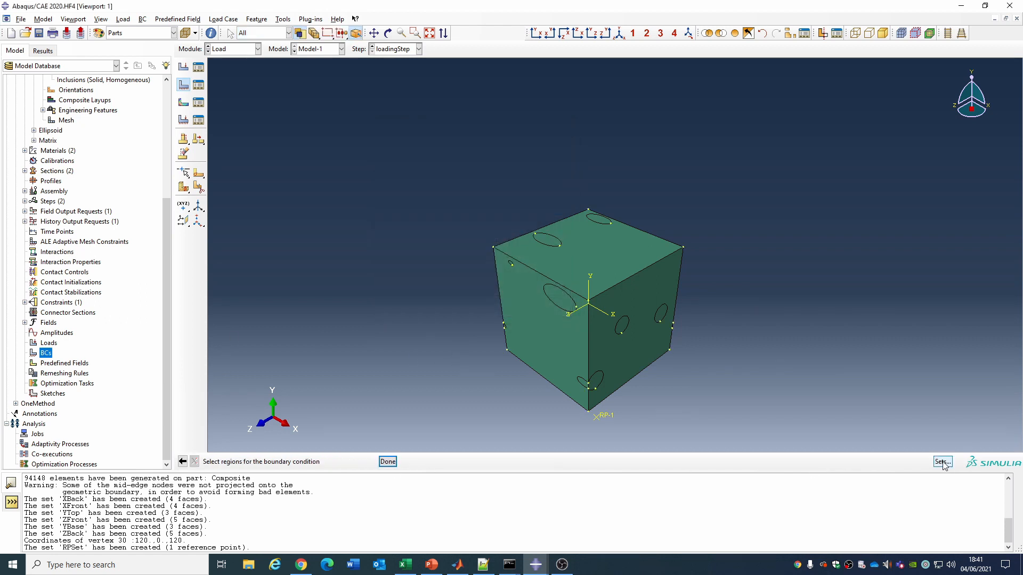
{"action": "left_click", "coordinate": [31, 251]}
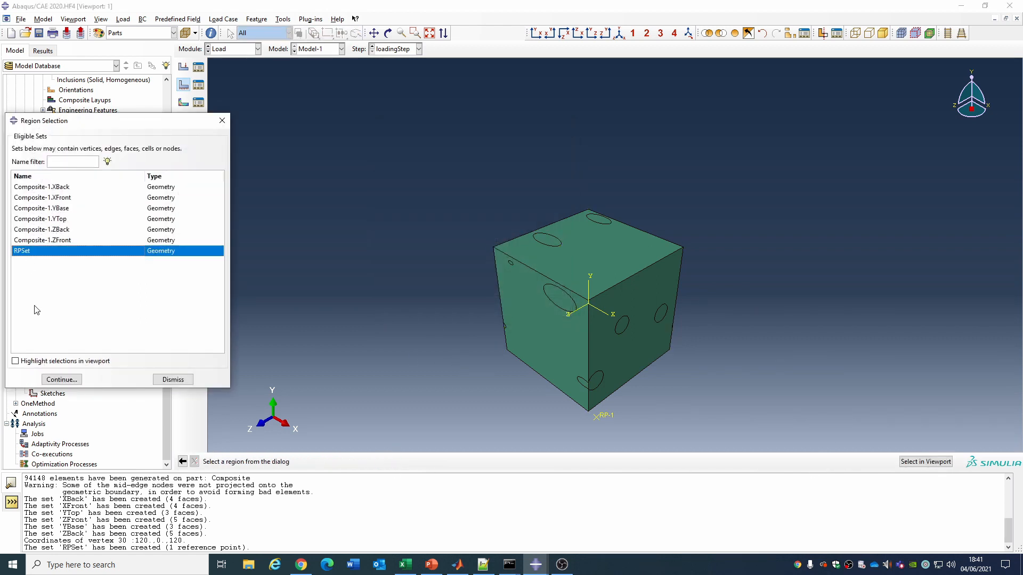
{"action": "left_click", "coordinate": [62, 379]}
{"action": "left_click", "coordinate": [417, 285]}
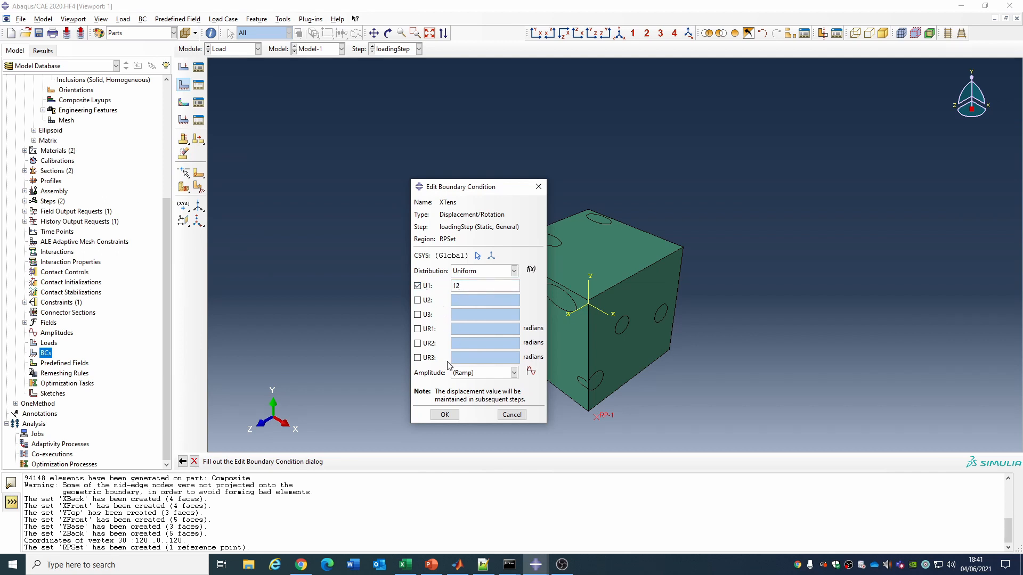
{"action": "left_click", "coordinate": [444, 414]}
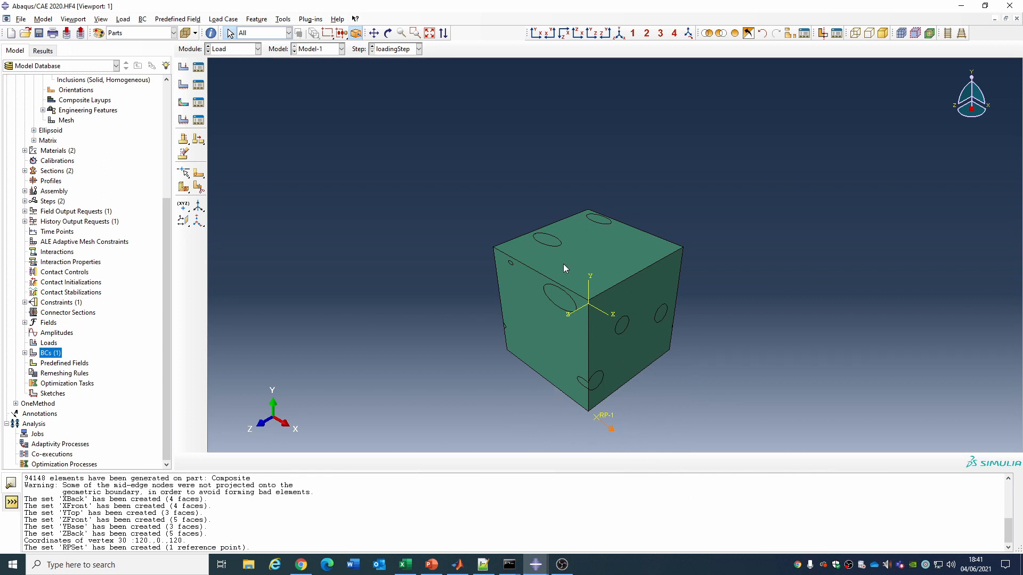
Create a Displacement/Rotation boundary condition named XBackR in the Initial step on Composite-1.XBack, restraining U1
{"action": "double_click", "coordinate": [51, 353]}
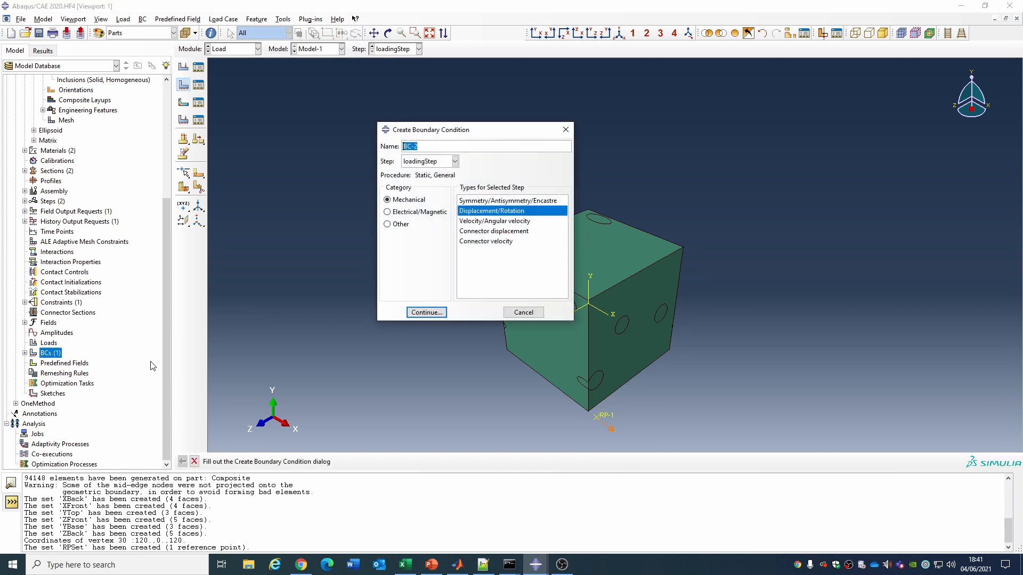
{"action": "type", "text": "XBackR"}
{"action": "left_click", "coordinate": [433, 161]}
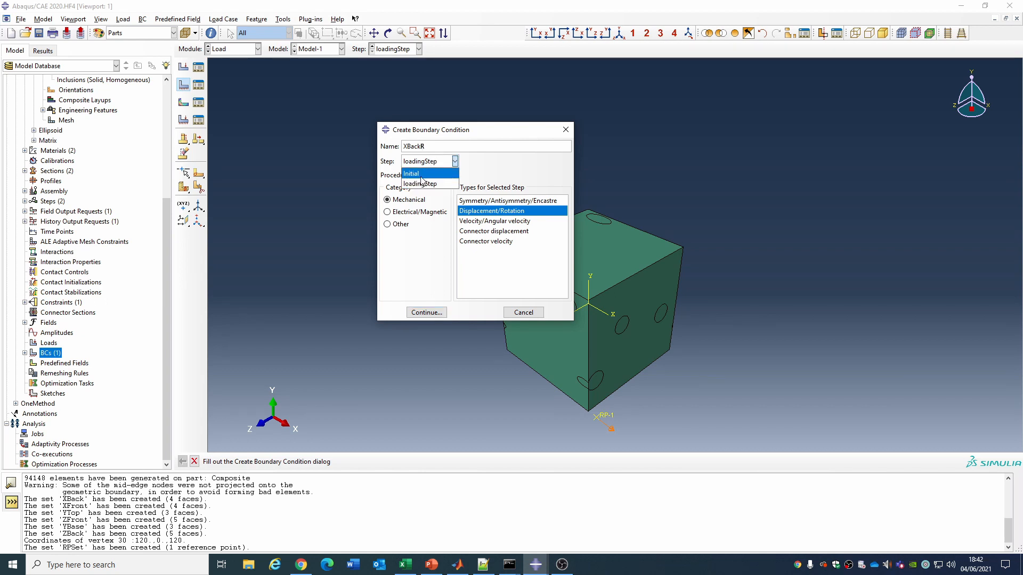
{"action": "left_click", "coordinate": [421, 171]}
{"action": "left_click", "coordinate": [421, 313]}
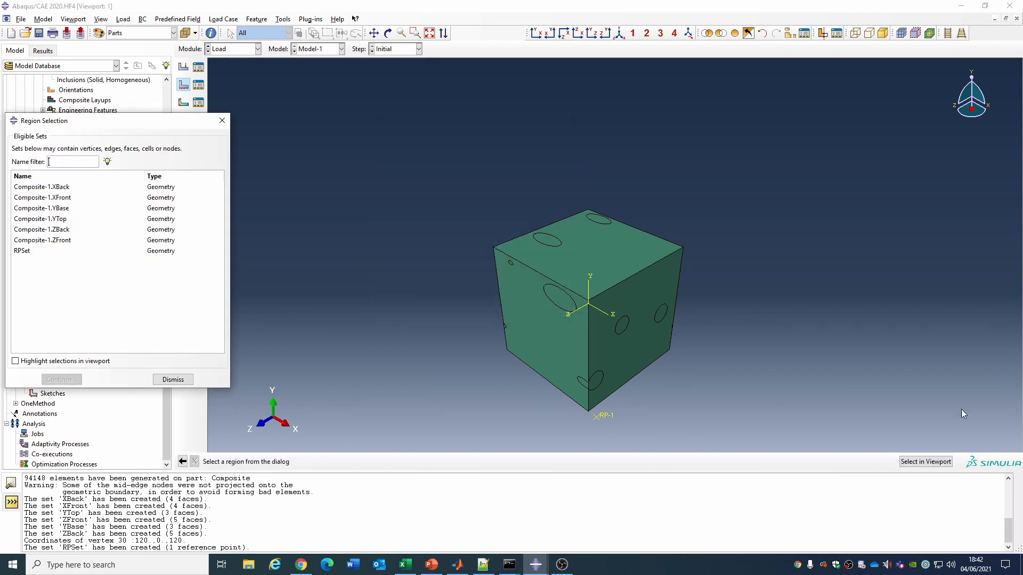
{"action": "left_click", "coordinate": [48, 187]}
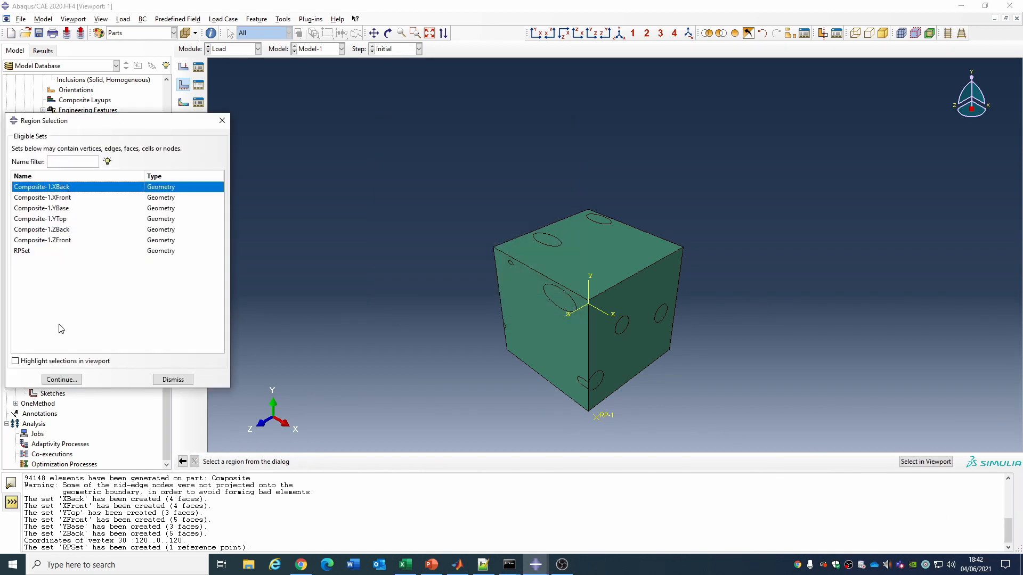
{"action": "left_click", "coordinate": [62, 379]}
{"action": "left_click", "coordinate": [425, 270]}
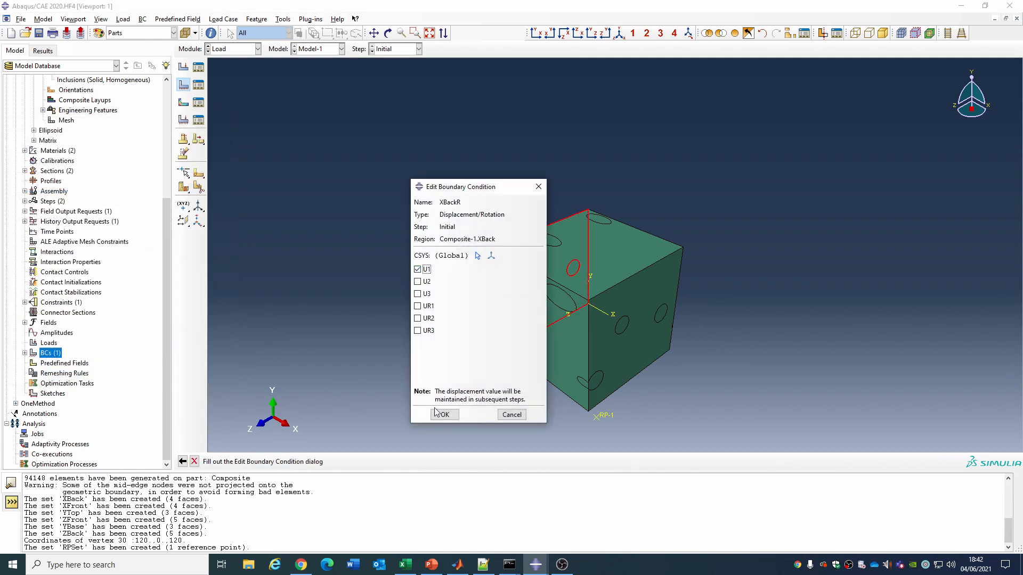
{"action": "left_click", "coordinate": [446, 415]}
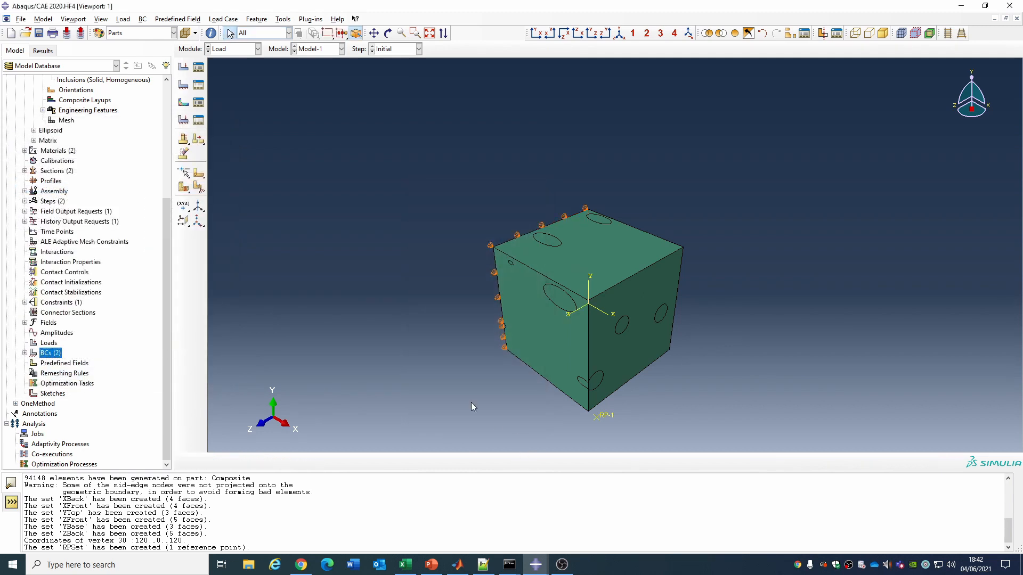
Create a Displacement/Rotation boundary condition named YBaseR in the Initial step on Composite-1.YBase, restraining U2
{"action": "double_click", "coordinate": [47, 353]}
{"action": "type", "text": "YBaseR"}
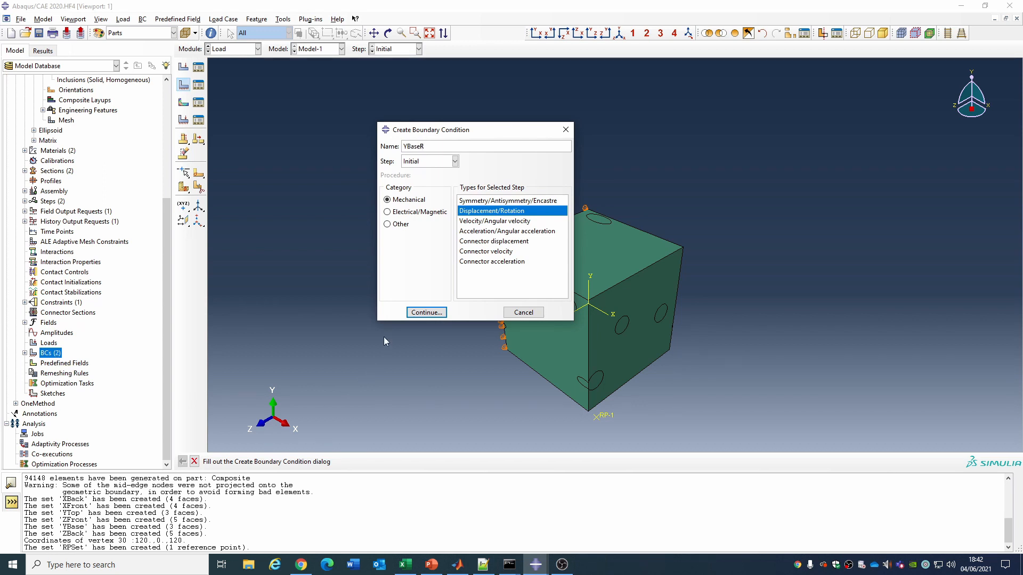
{"action": "left_click", "coordinate": [426, 312]}
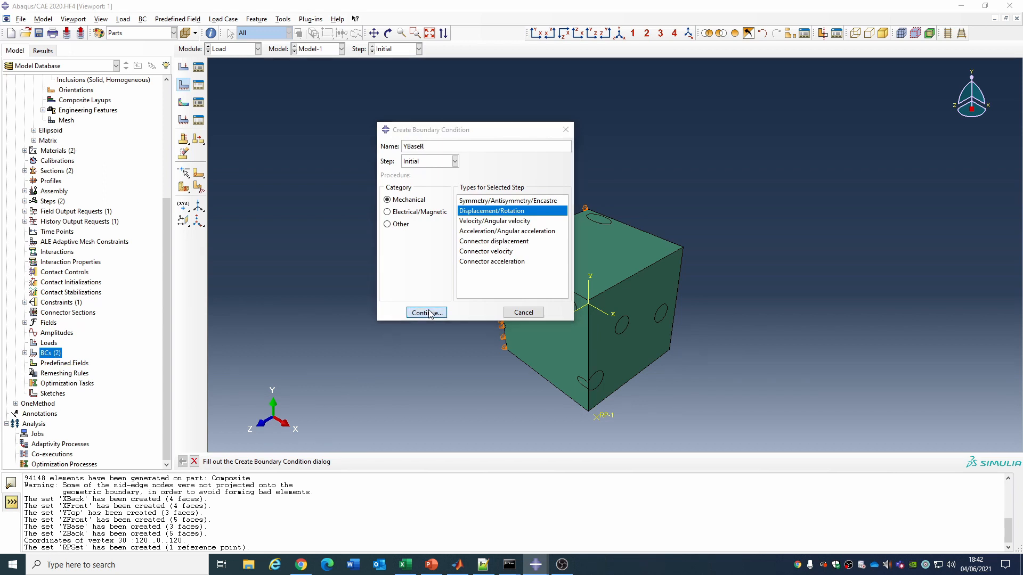
{"action": "left_click", "coordinate": [59, 209]}
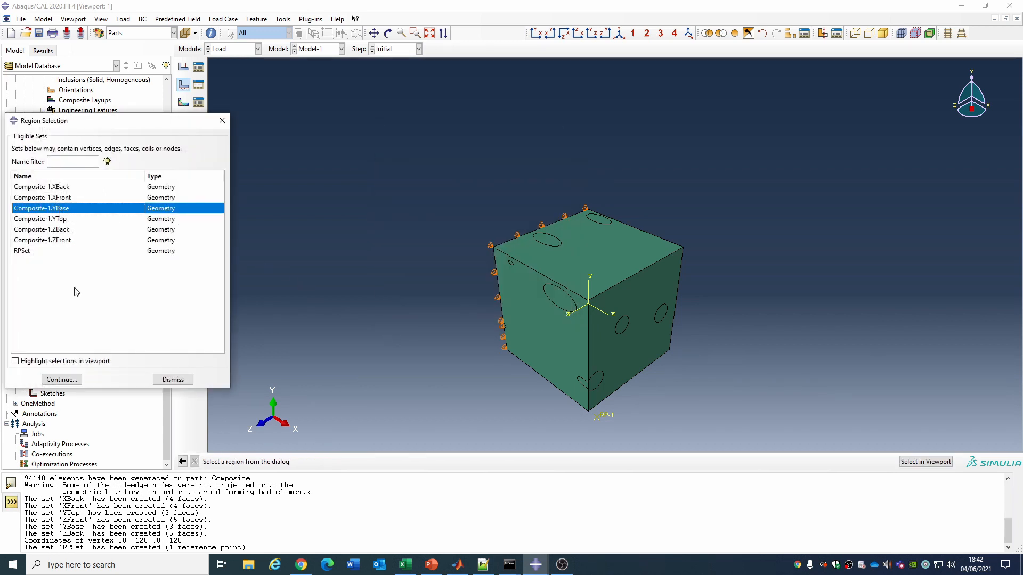
{"action": "left_click", "coordinate": [61, 379]}
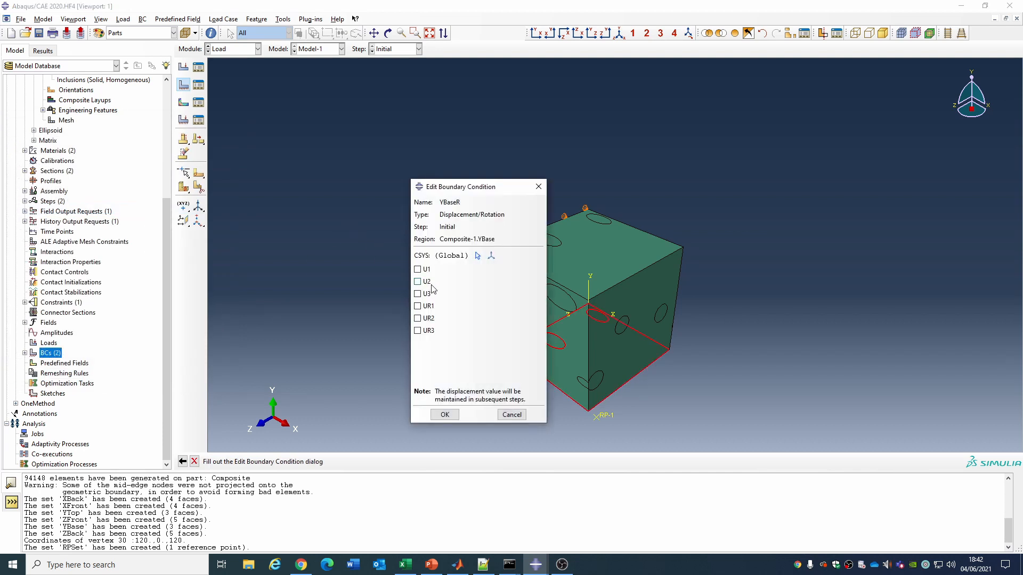
{"action": "left_click", "coordinate": [431, 283]}
{"action": "left_click", "coordinate": [445, 415]}
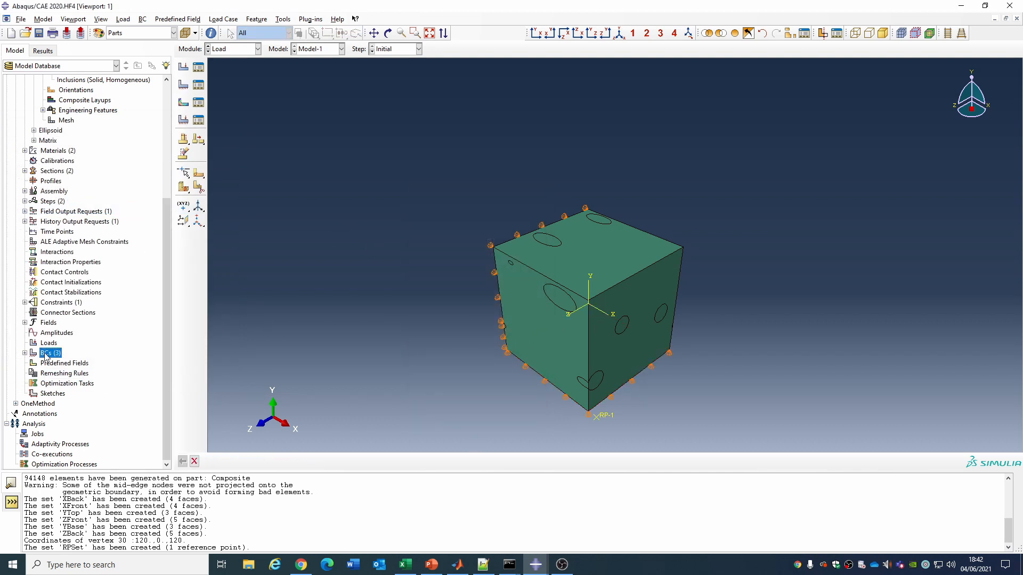
Create a Displacement/Rotation boundary condition named ZBackR in the Initial step on Composite-1.ZBack, restraining U3
{"action": "double_click", "coordinate": [45, 354]}
{"action": "type", "text": "ZBackR"}
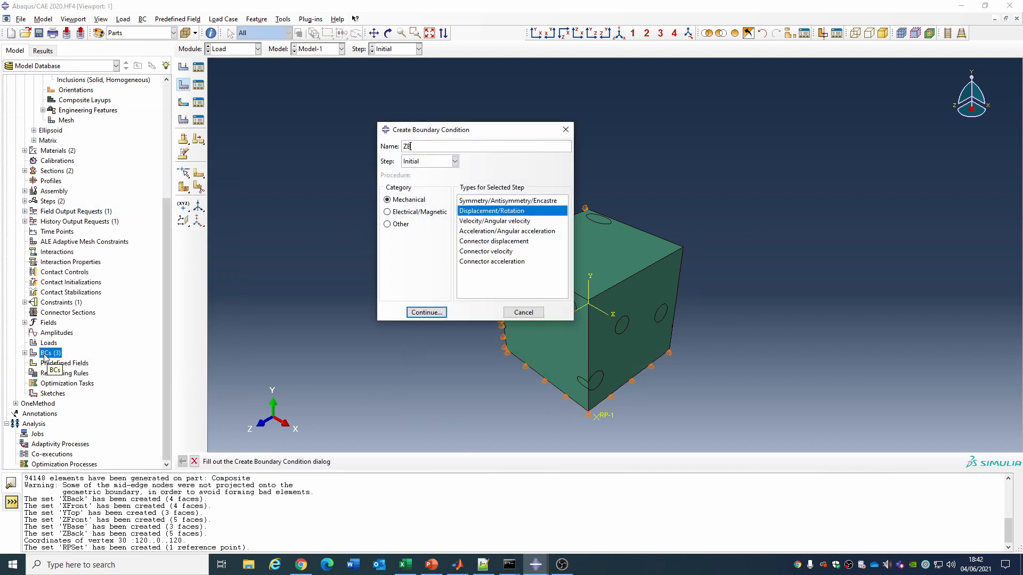
{"action": "left_click", "coordinate": [425, 313]}
{"action": "left_click", "coordinate": [62, 229]}
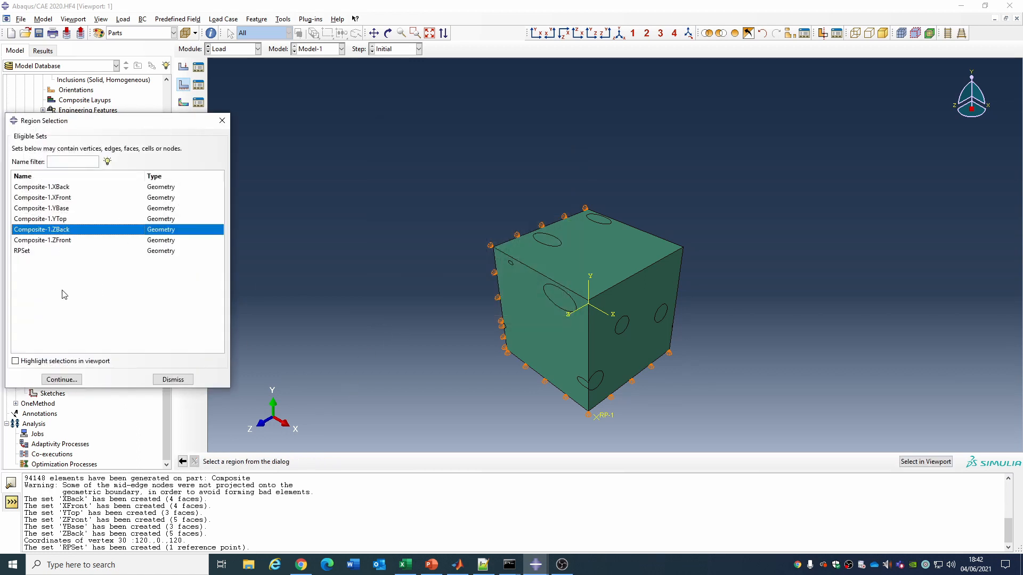
{"action": "left_click", "coordinate": [61, 379]}
{"action": "left_click", "coordinate": [426, 294]}
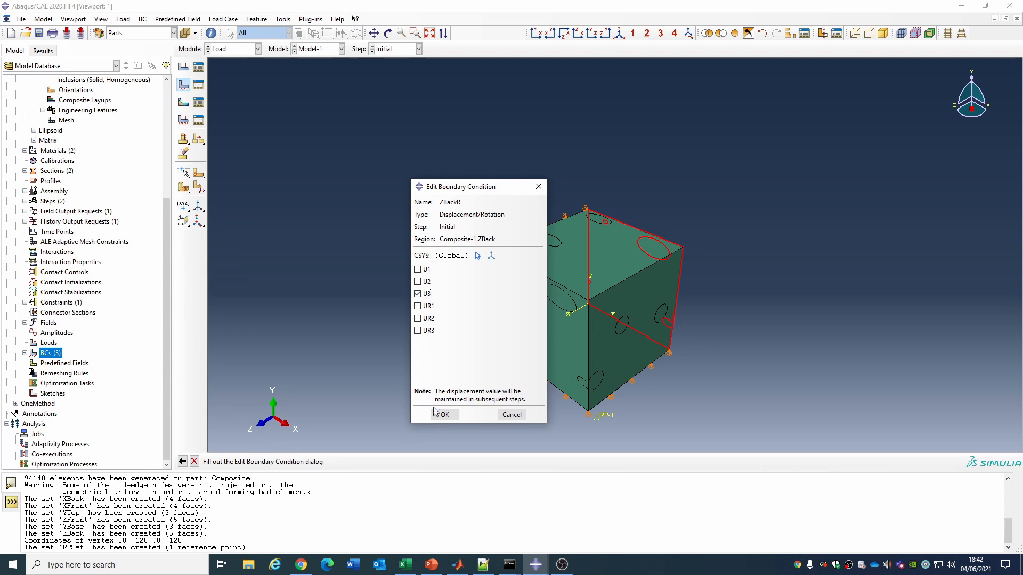
{"action": "left_click", "coordinate": [444, 414]}
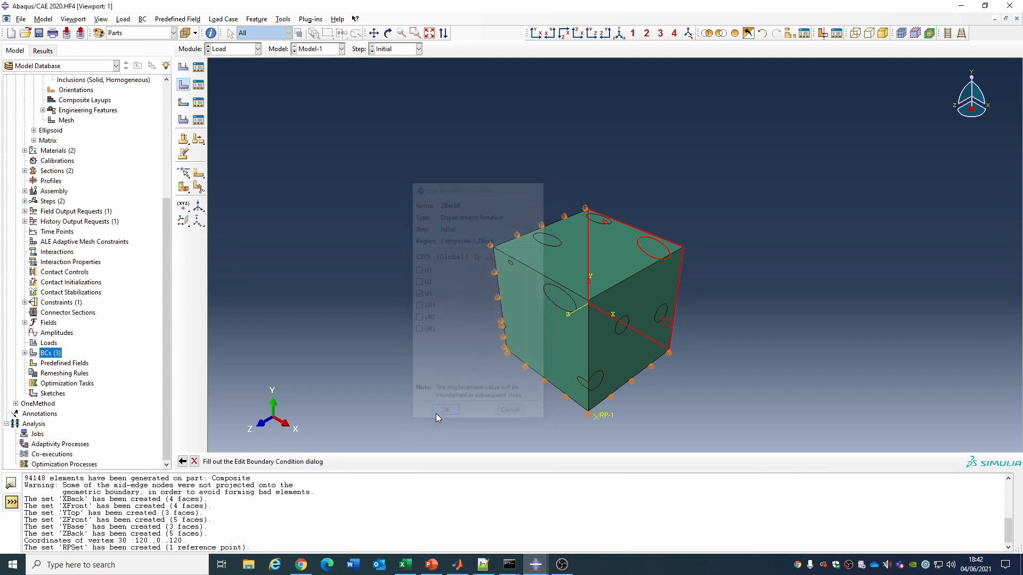
Create a full analysis job named MMC_Ellipsoid_Xtens for Model-1 with the default job settings
{"action": "left_click", "coordinate": [38, 434]}
{"action": "type", "text": "MM"}
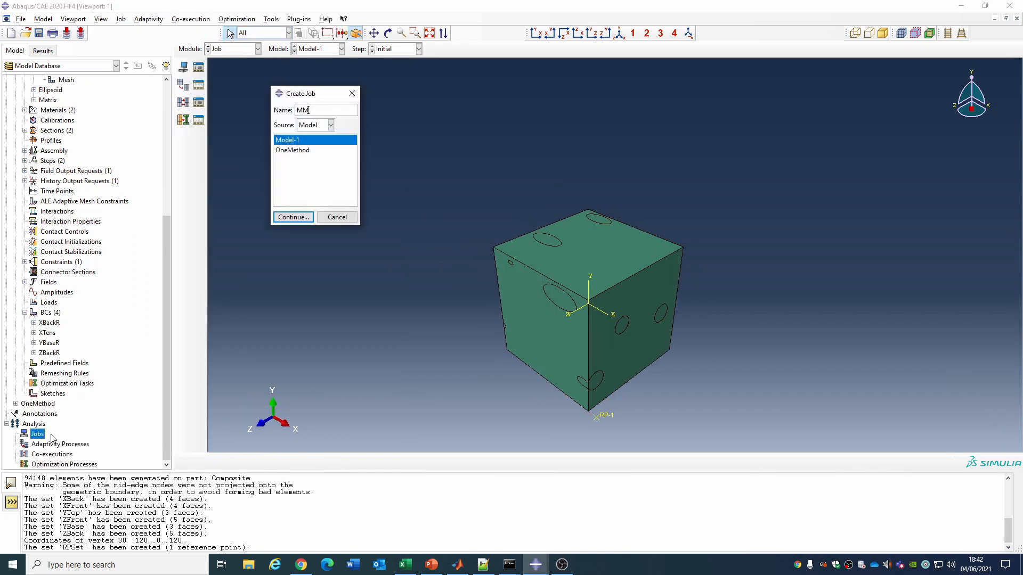
{"action": "type", "text": "C_Ellipsoid_Xtens"}
{"action": "left_click", "coordinate": [293, 217]}
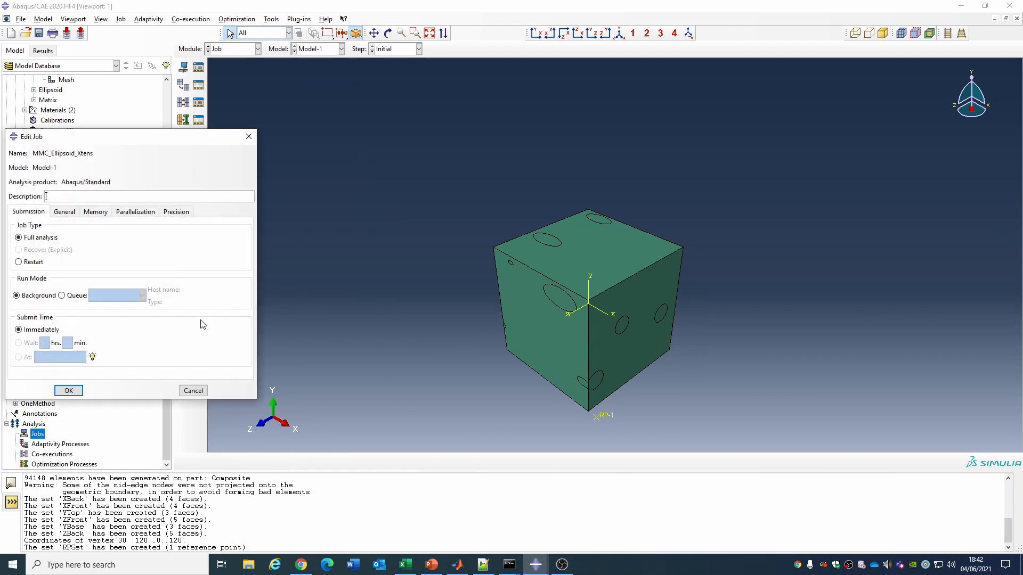
{"action": "left_click", "coordinate": [69, 393]}
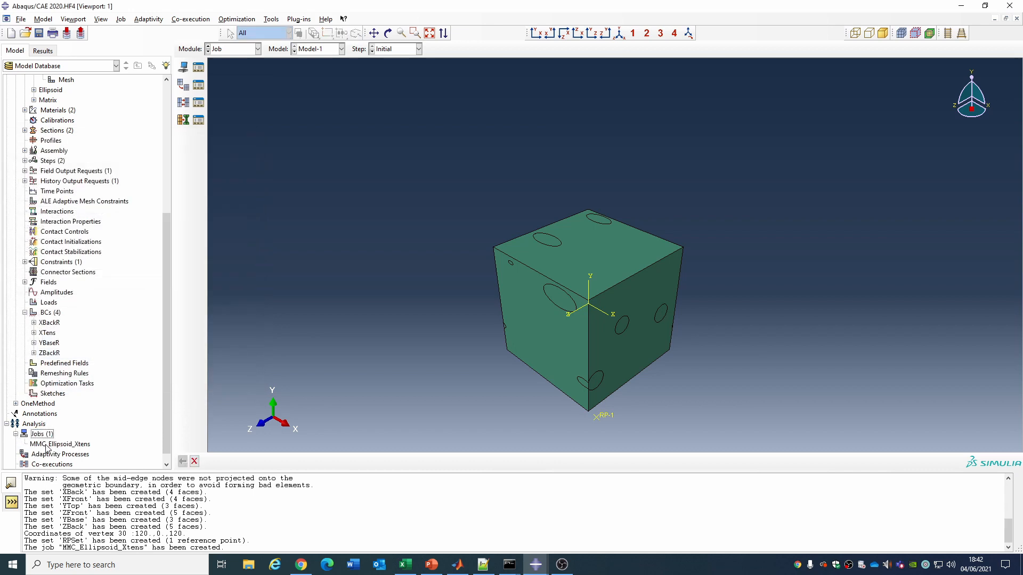
Rename the X tension job as MMC_Ellipsoid_Xtens2 and submit it for analysis
{"action": "left_click", "coordinate": [16, 435]}
{"action": "right_click", "coordinate": [52, 434]}
{"action": "left_click", "coordinate": [98, 495]}
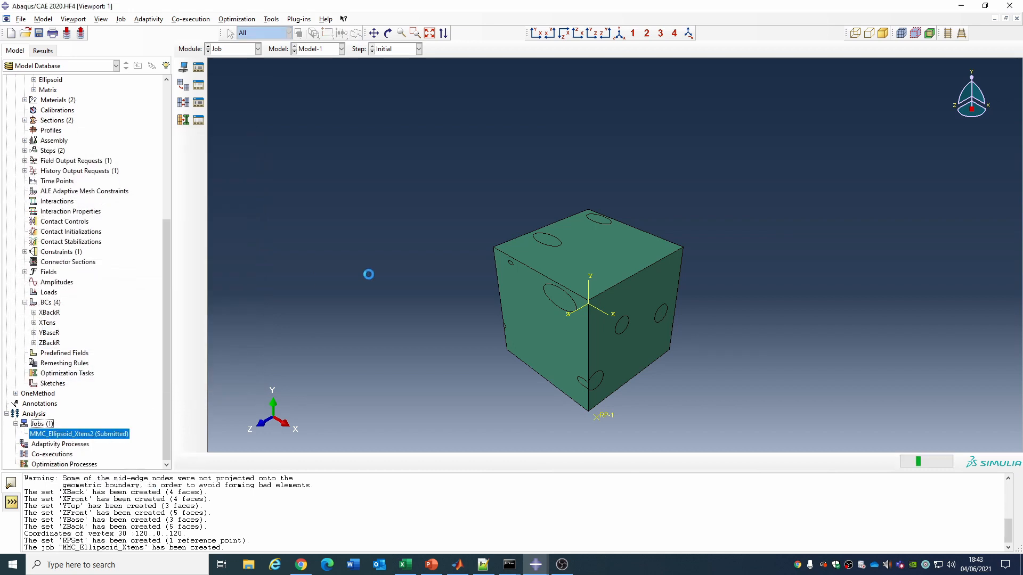
Copy Model-1 to a new model named MMCs_EllipsoidShear
{"action": "scroll", "coordinate": [71, 160], "scroll_direction": "up", "scroll_amount": 4}
{"action": "scroll", "coordinate": [71, 164], "scroll_direction": "up", "scroll_amount": 4}
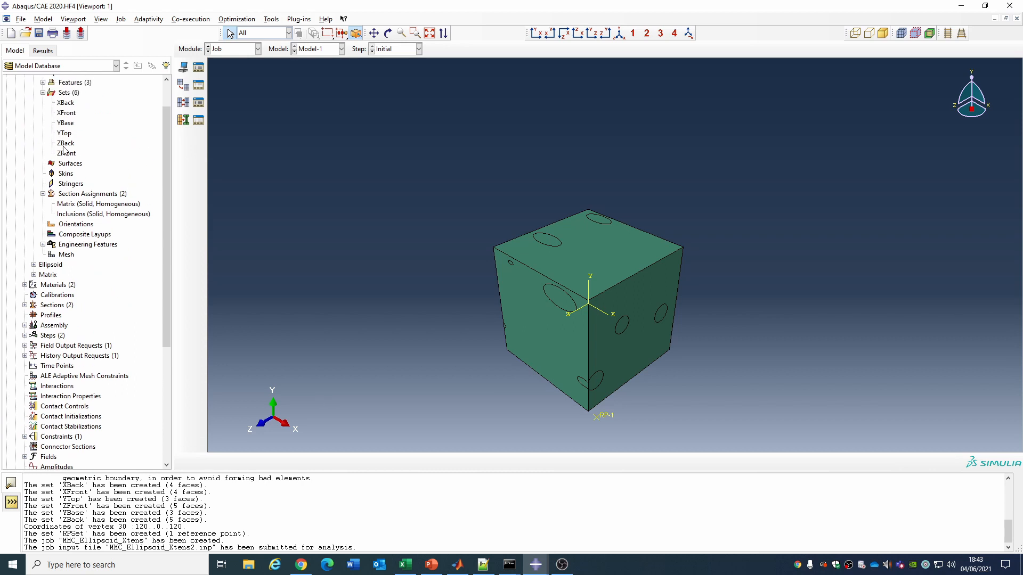
{"action": "left_click", "coordinate": [15, 90]}
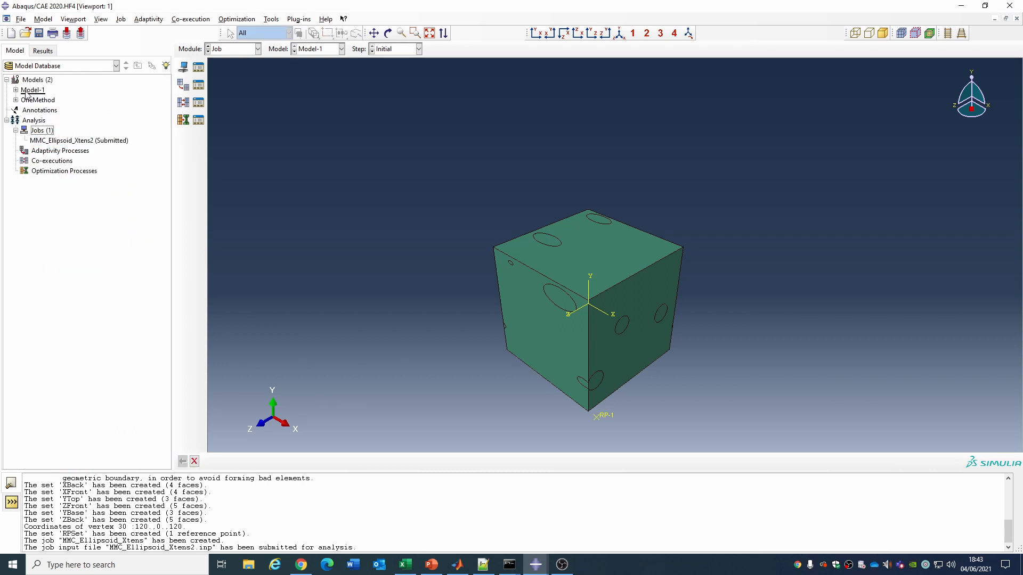
{"action": "left_click", "coordinate": [33, 90]}
{"action": "right_click", "coordinate": [33, 93]}
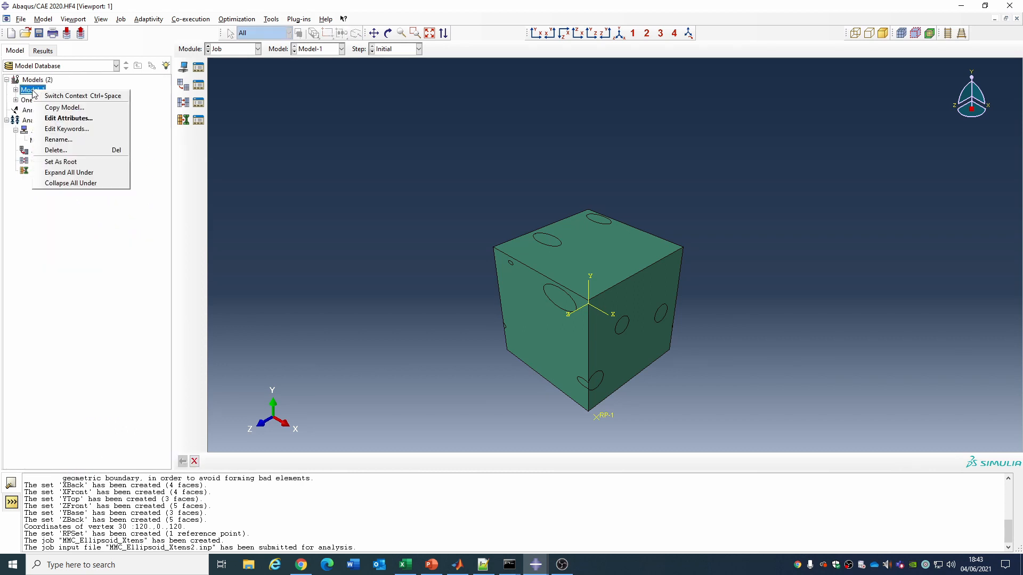
{"action": "left_click", "coordinate": [59, 106]}
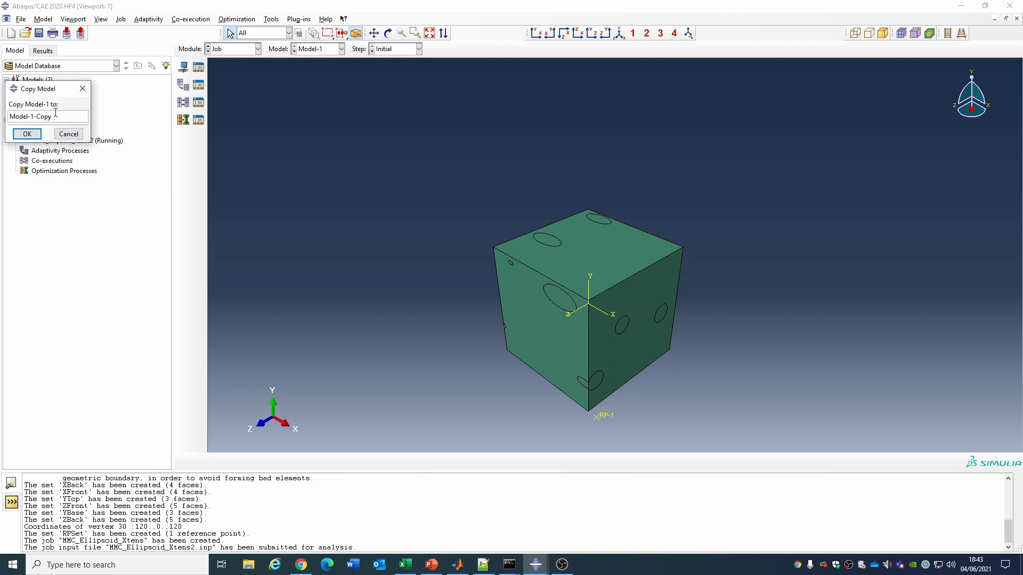
{"action": "type", "text": "MMCs_EllipsoidShear"}
{"action": "key", "text": "Return"}
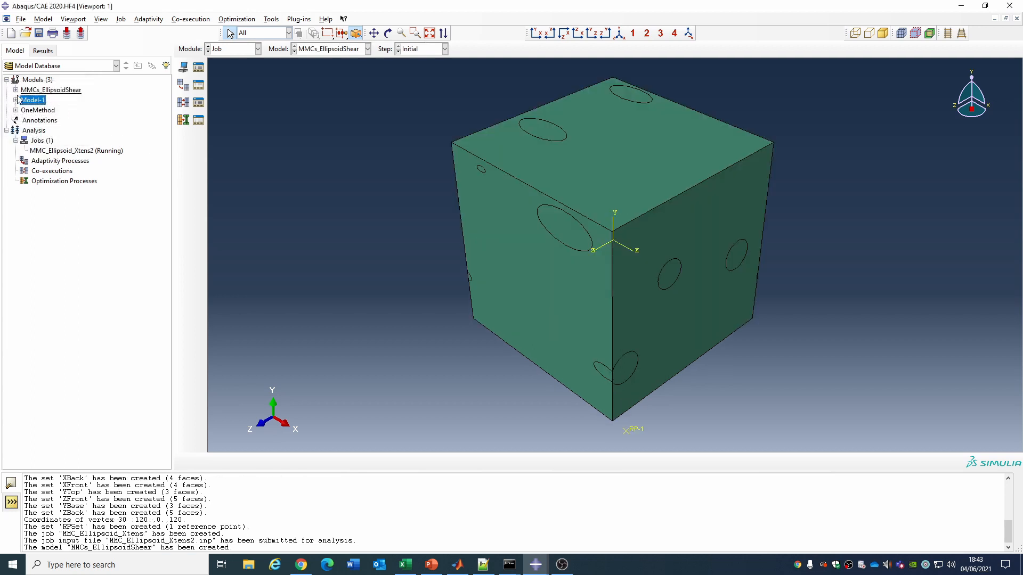
Edit the XBackR boundary condition of MMCs_EllipsoidShear to restrain U2 and U3 as well as U1
{"action": "left_click", "coordinate": [15, 90]}
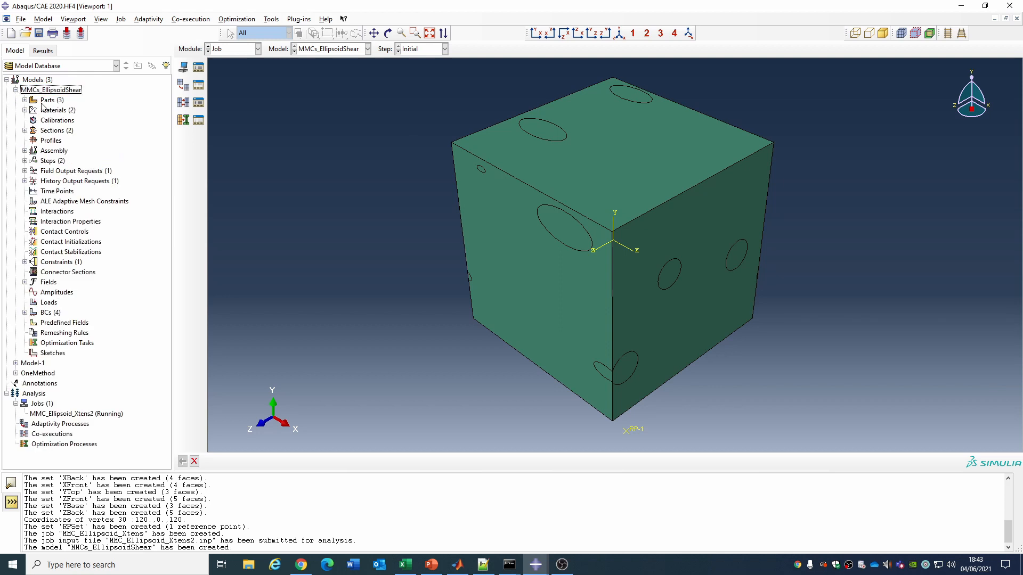
{"action": "left_click", "coordinate": [25, 313]}
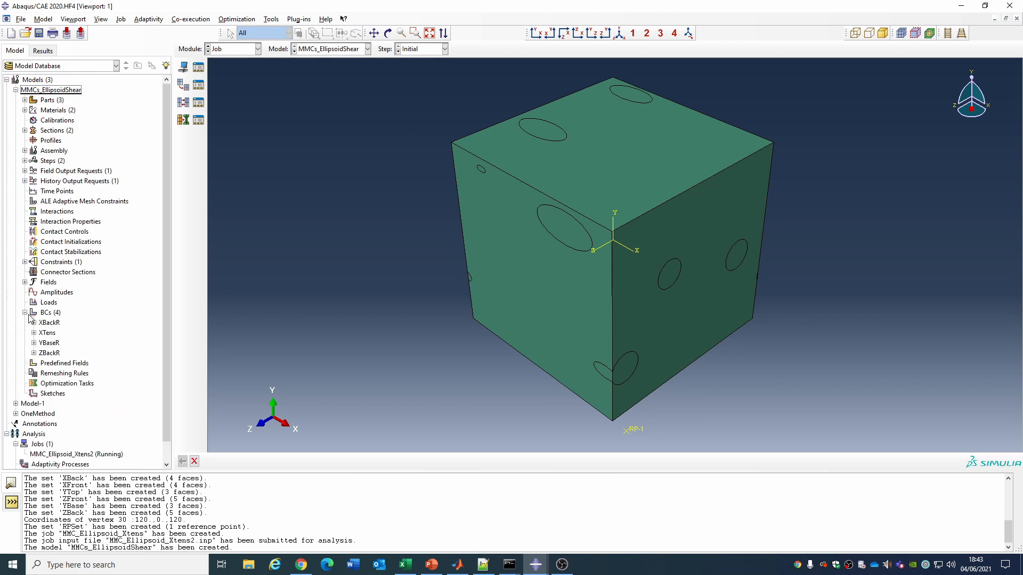
{"action": "left_click", "coordinate": [56, 324]}
{"action": "double_click", "coordinate": [56, 324]}
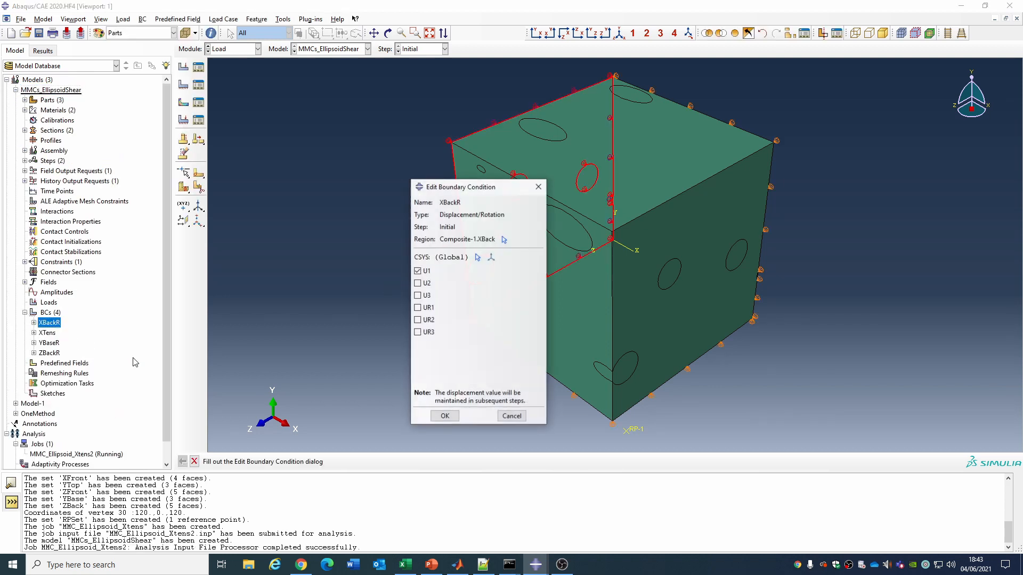
{"action": "left_click", "coordinate": [417, 283]}
{"action": "left_click", "coordinate": [418, 296]}
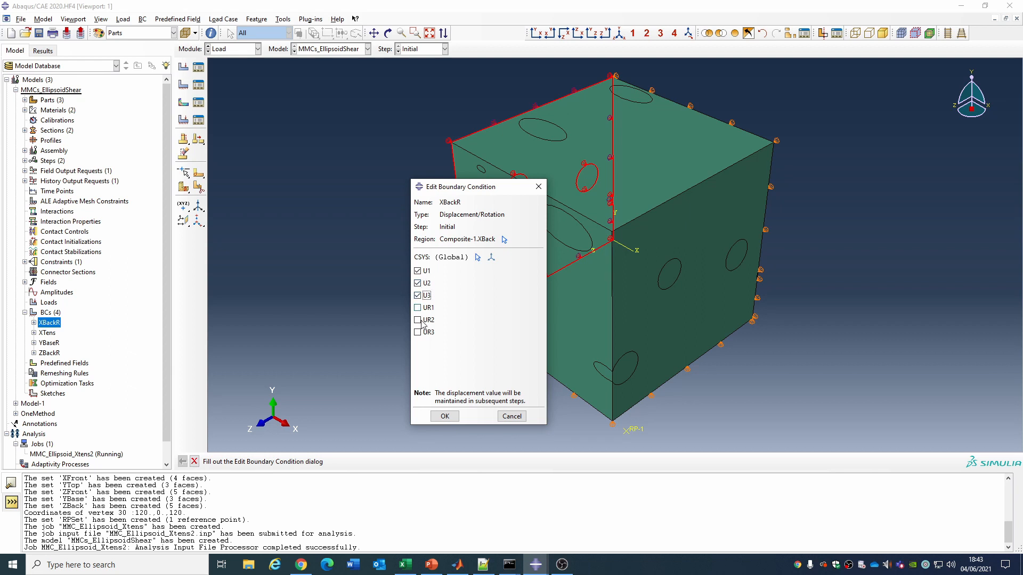
{"action": "left_click", "coordinate": [444, 417]}
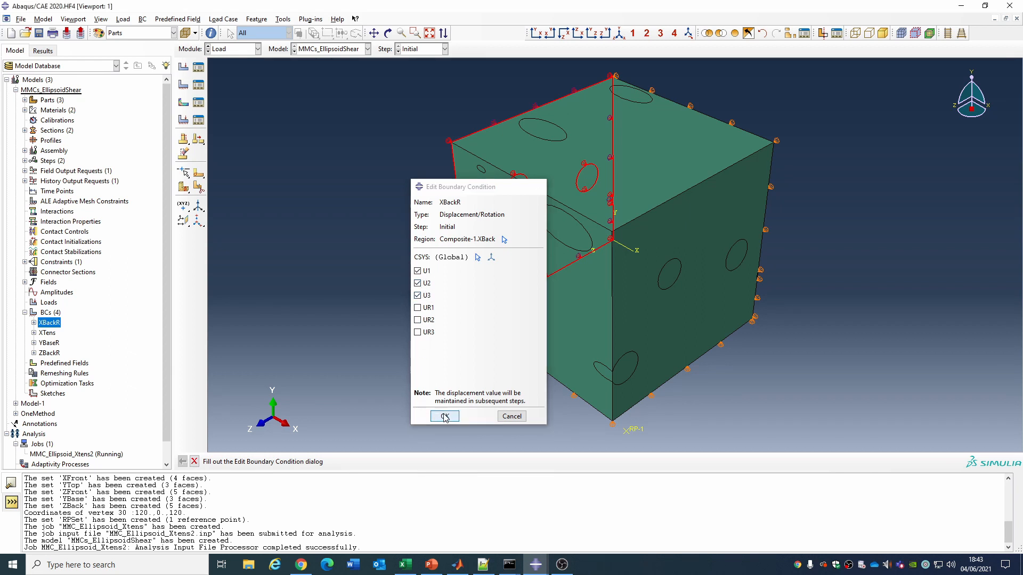
Edit the XTens boundary condition of MMCs_EllipsoidShear to release U1 and set U3 to 12
{"action": "double_click", "coordinate": [47, 333]}
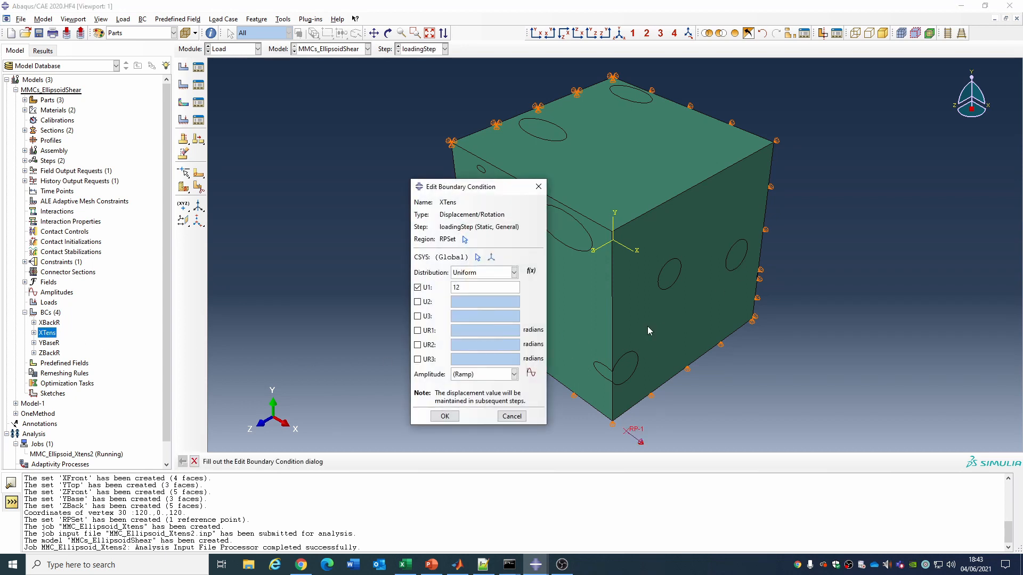
{"action": "double_click", "coordinate": [464, 291]}
{"action": "left_click", "coordinate": [417, 287]}
{"action": "left_click", "coordinate": [418, 316]}
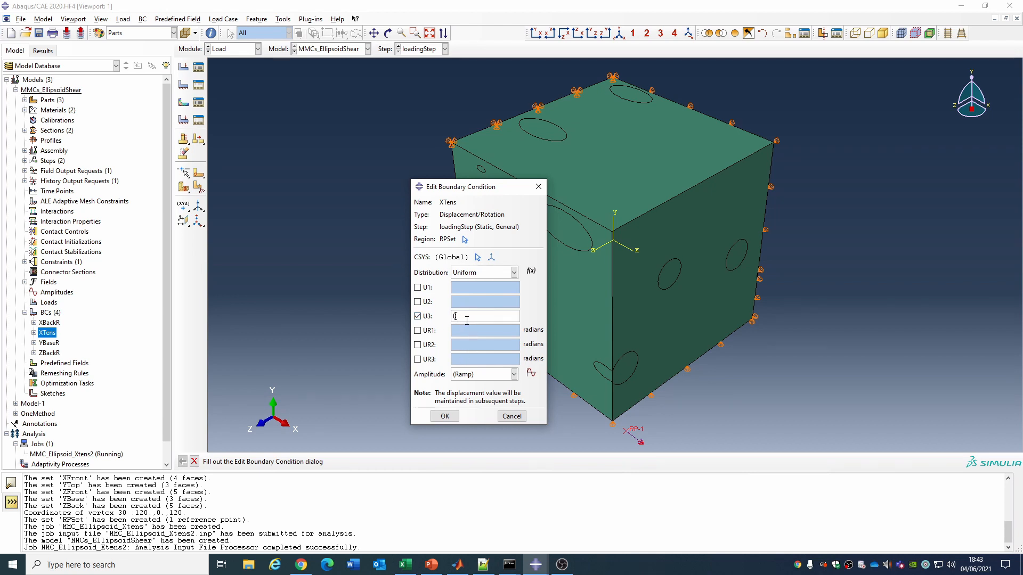
{"action": "type", "text": "12"}
{"action": "left_click", "coordinate": [444, 416]}
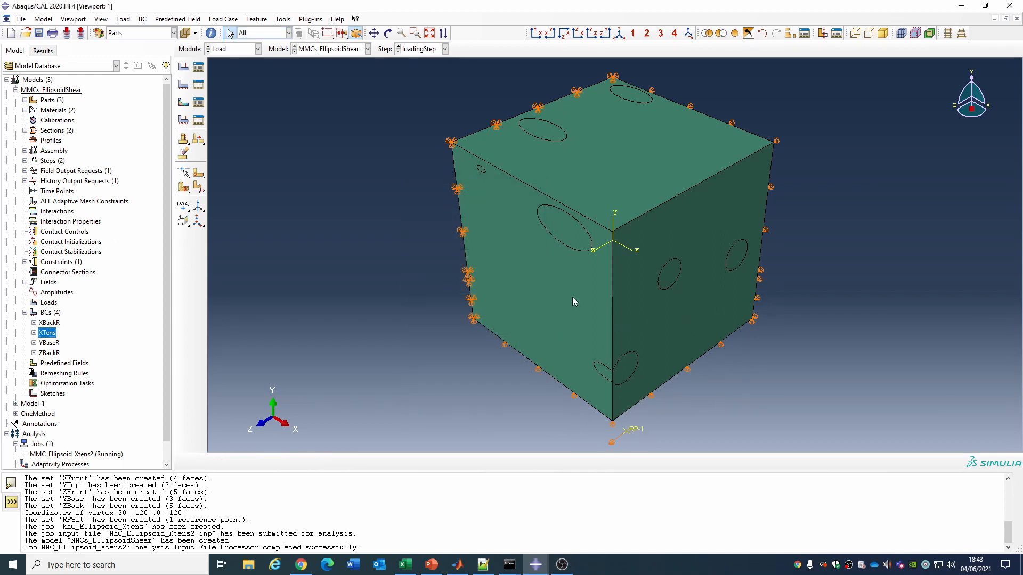
Suppress the YBaseR and ZBackR boundary conditions of the MMCs_EllipsoidShear model
{"action": "left_click", "coordinate": [48, 343]}
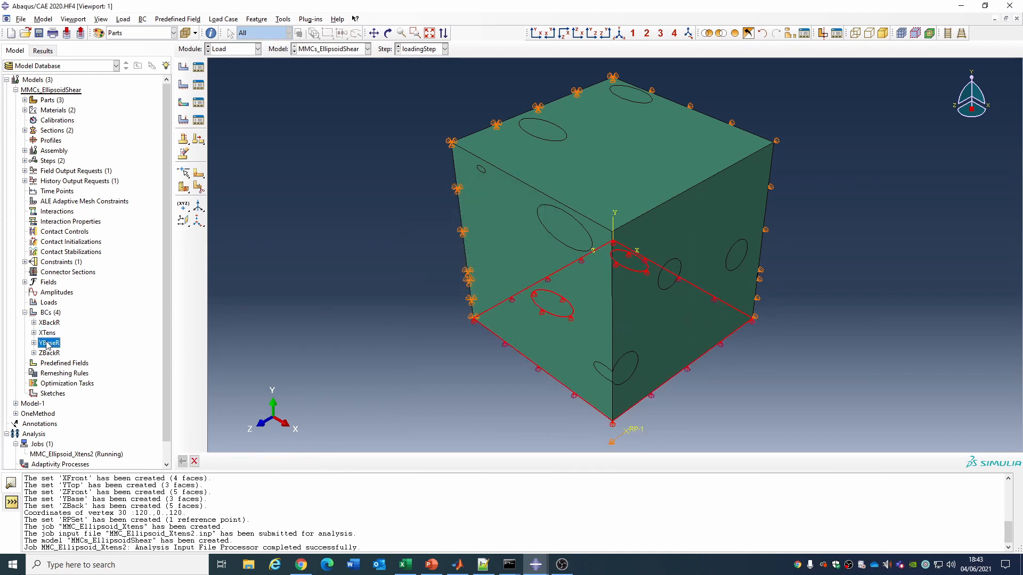
{"action": "right_click", "coordinate": [48, 344]}
{"action": "left_click", "coordinate": [77, 407]}
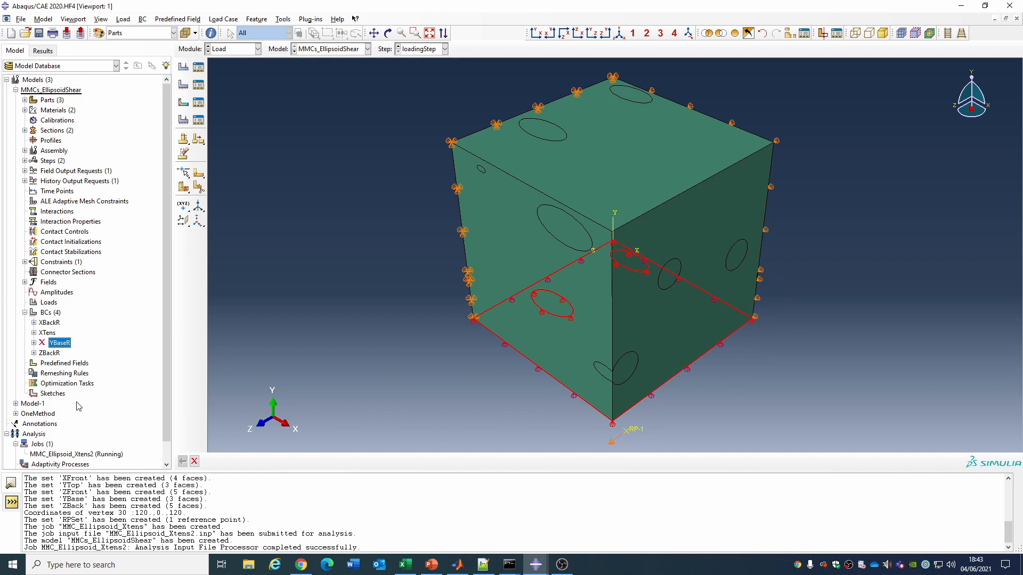
{"action": "left_click", "coordinate": [49, 353]}
{"action": "right_click", "coordinate": [55, 352]}
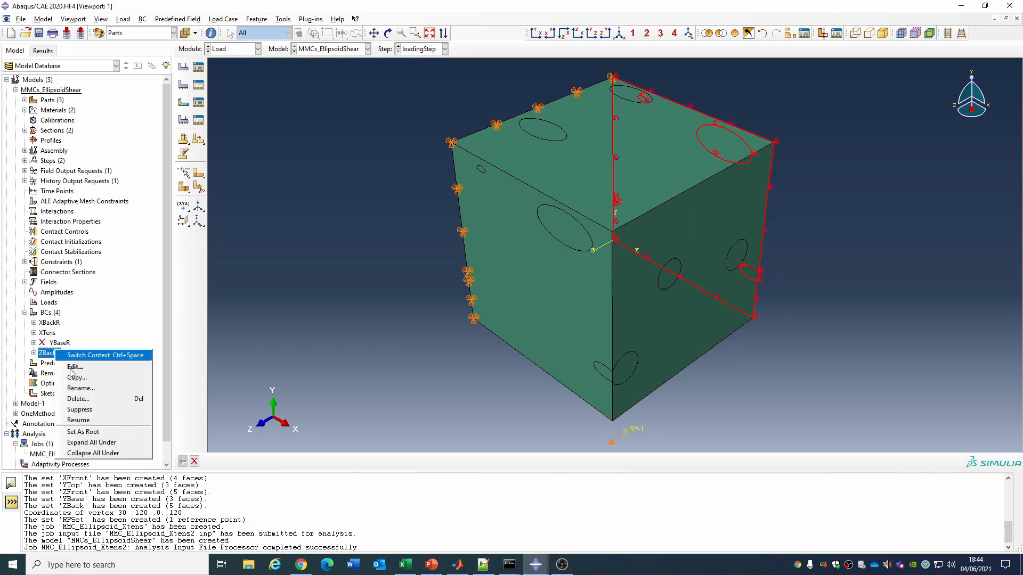
{"action": "left_click", "coordinate": [91, 411]}
{"action": "left_click", "coordinate": [51, 333]}
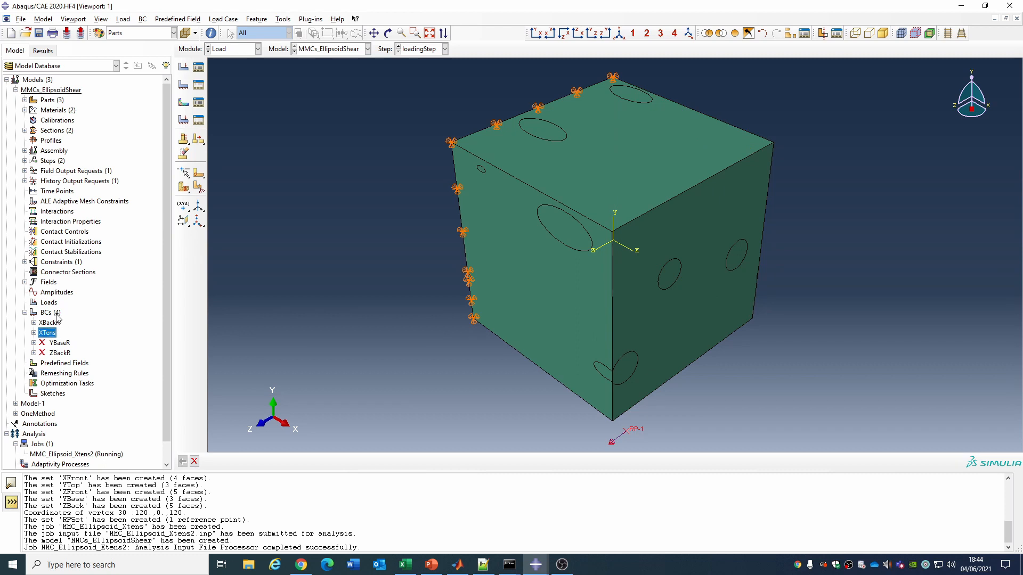
Create a displacement/rotation boundary condition named XFrontR in the Initial step on set Composite-1.XFront, restraining U1 and U2
{"action": "double_click", "coordinate": [53, 314]}
{"action": "type", "text": "XFrontR"}
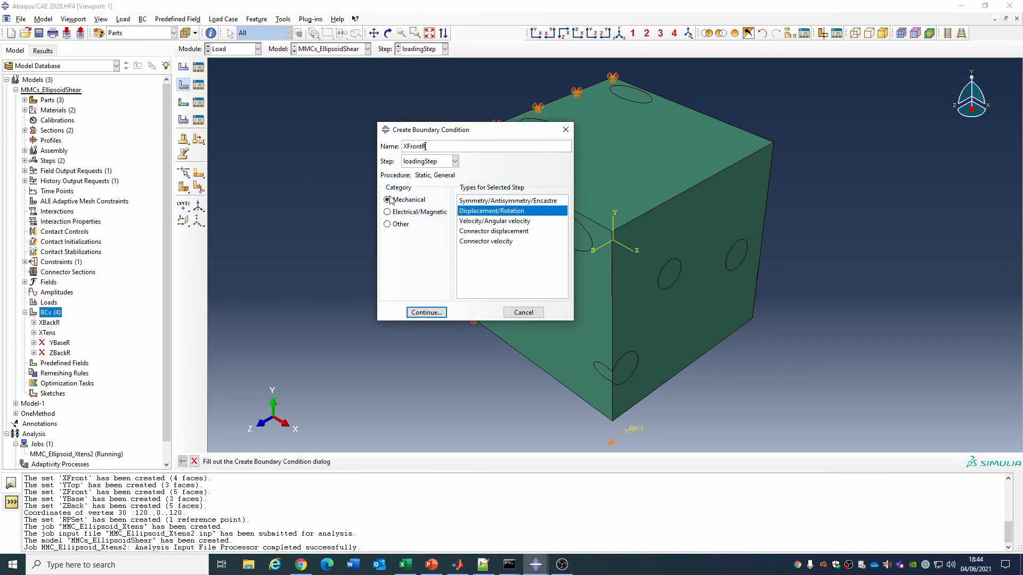
{"action": "left_click", "coordinate": [436, 161]}
{"action": "left_click", "coordinate": [420, 173]}
{"action": "left_click", "coordinate": [426, 312]}
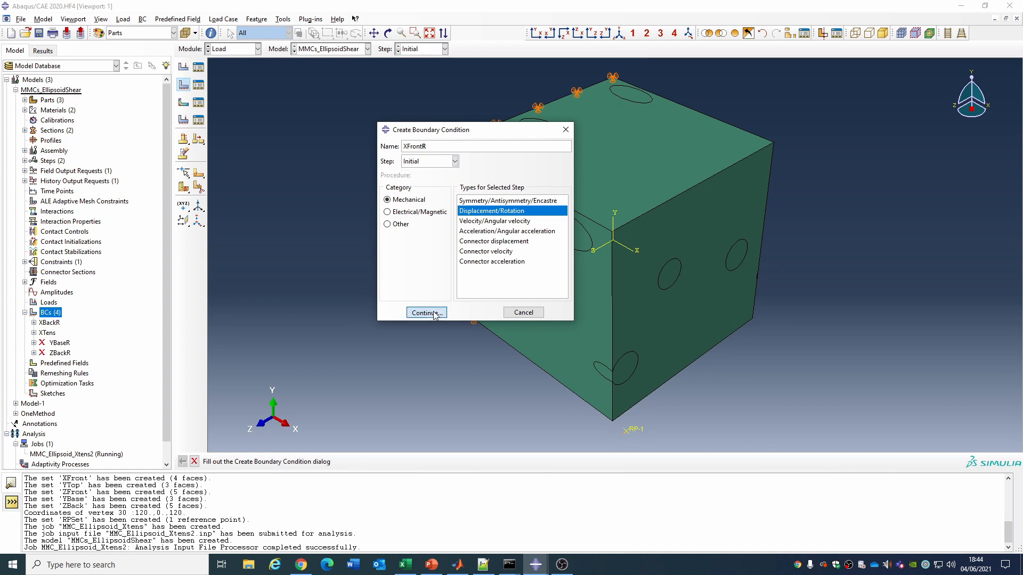
{"action": "left_click", "coordinate": [59, 197]}
{"action": "left_click", "coordinate": [62, 379]}
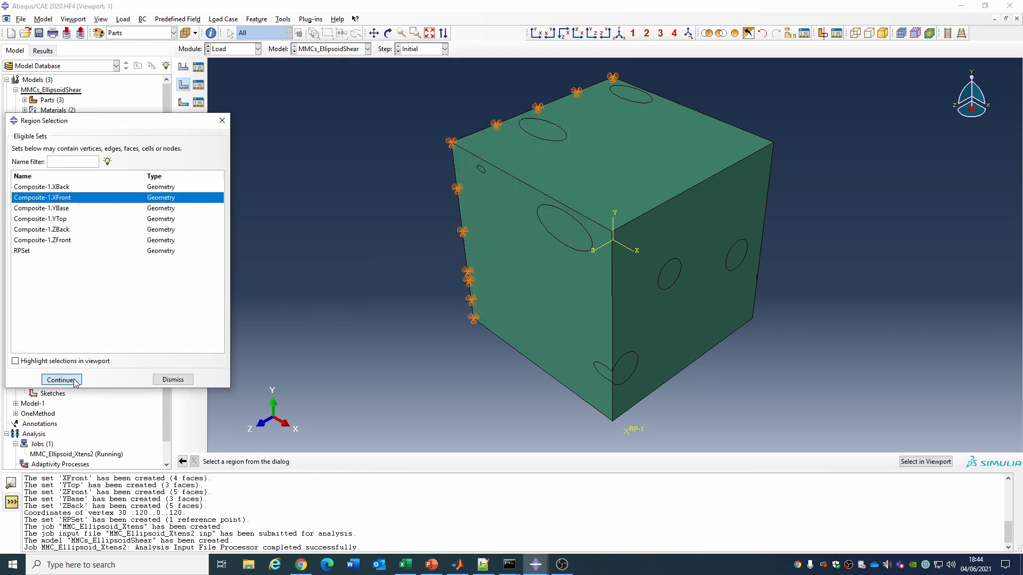
{"action": "left_click", "coordinate": [417, 269]}
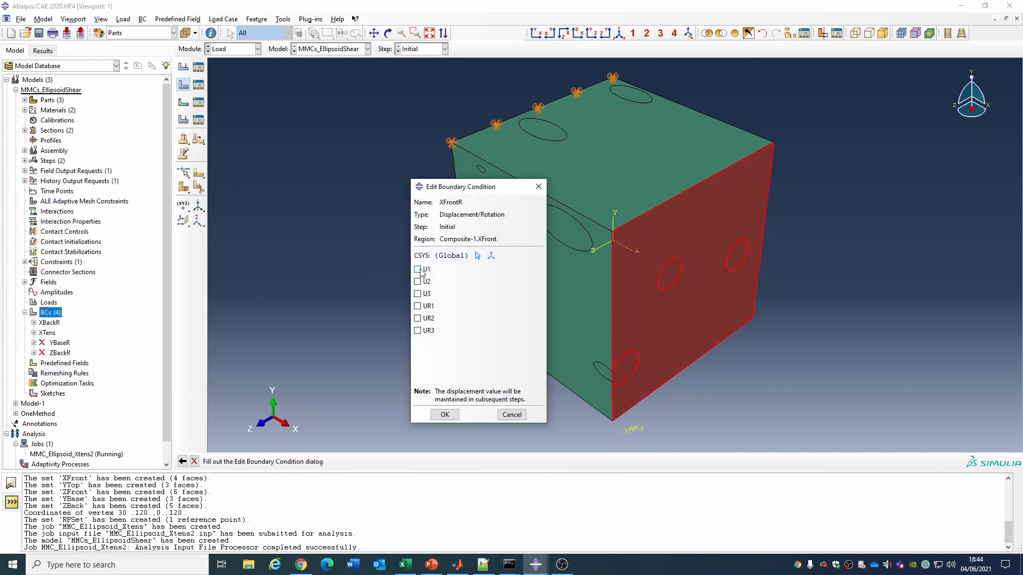
{"action": "left_click", "coordinate": [418, 281]}
{"action": "left_click", "coordinate": [444, 414]}
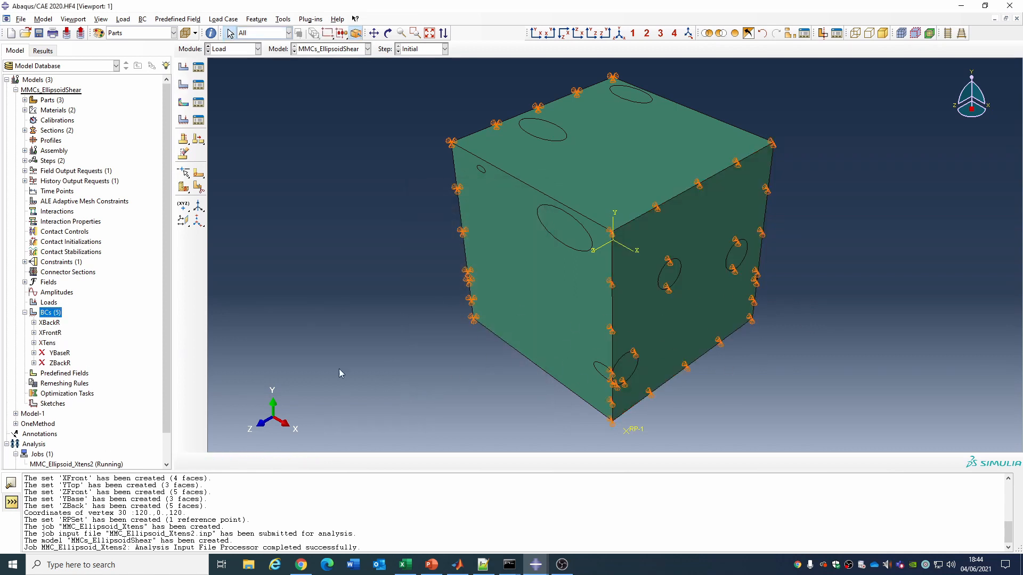
Rename the XTens boundary condition as XYShear
{"action": "left_click", "coordinate": [47, 343]}
{"action": "right_click", "coordinate": [47, 343]}
{"action": "left_click", "coordinate": [80, 383]}
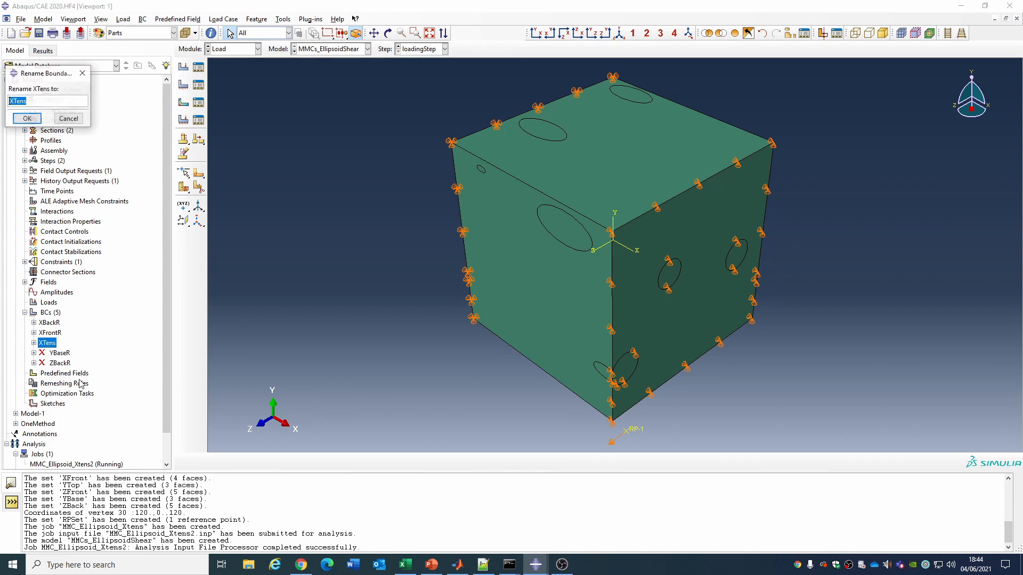
{"action": "type", "text": "XYShear"}
{"action": "key", "text": "Return"}
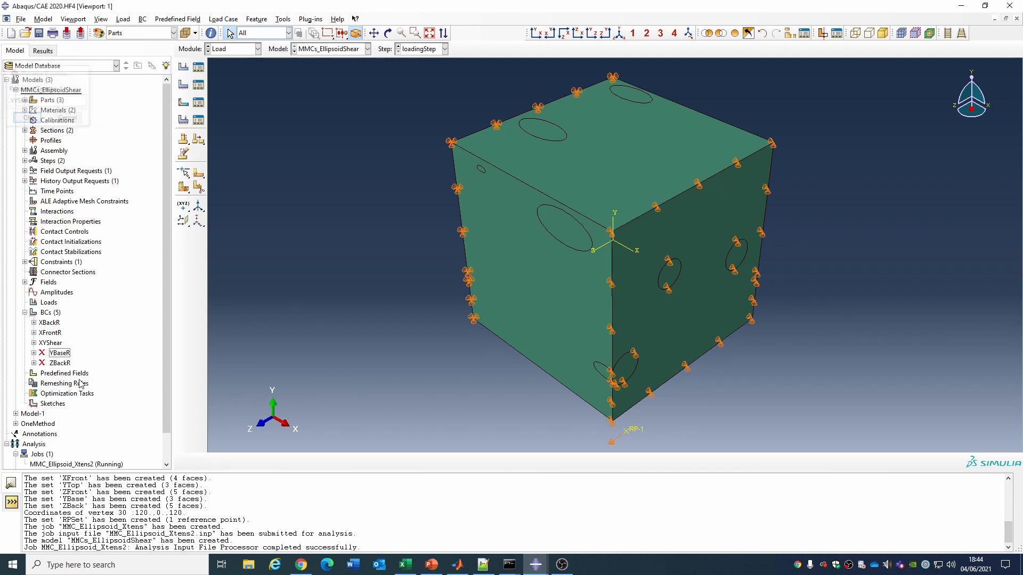
Create a job named MMC_Ellipsoid_XZShear from the MMCs_EllipsoidShear model and submit it for analysis
{"action": "double_click", "coordinate": [41, 454]}
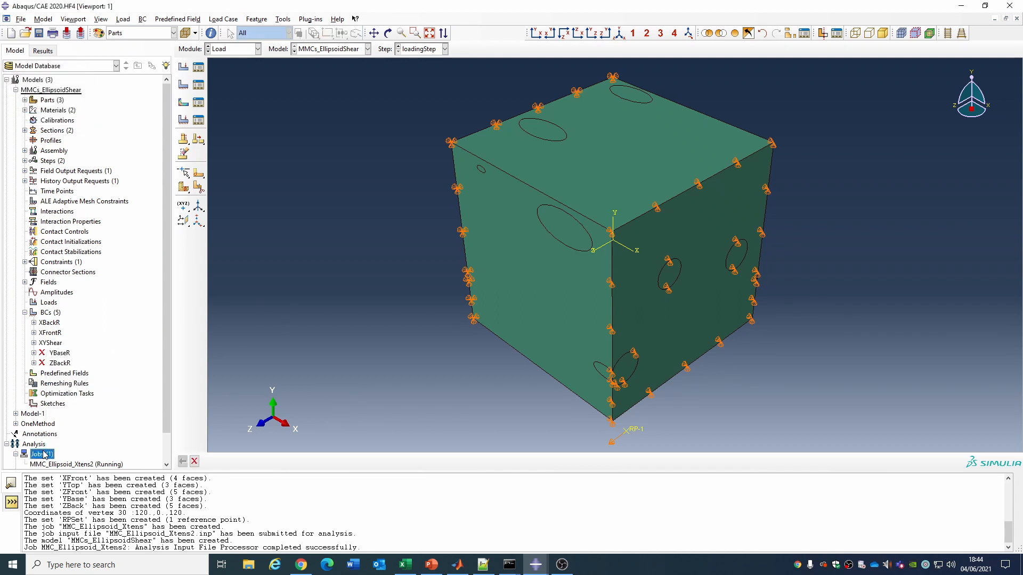
{"action": "type", "text": "MM"}
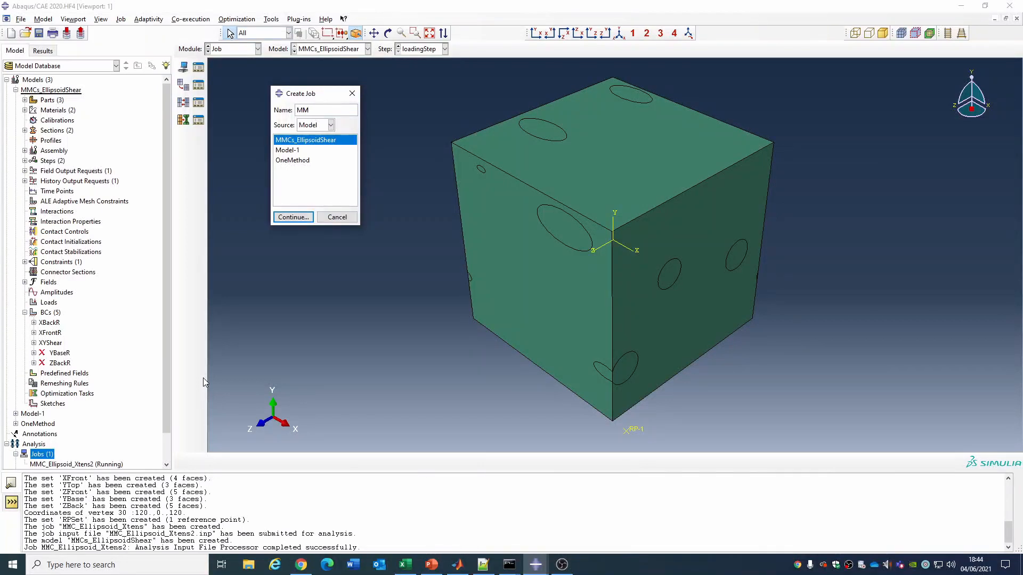
{"action": "type", "text": "C_Ellipsoid_XZShear"}
{"action": "key", "text": "Return"}
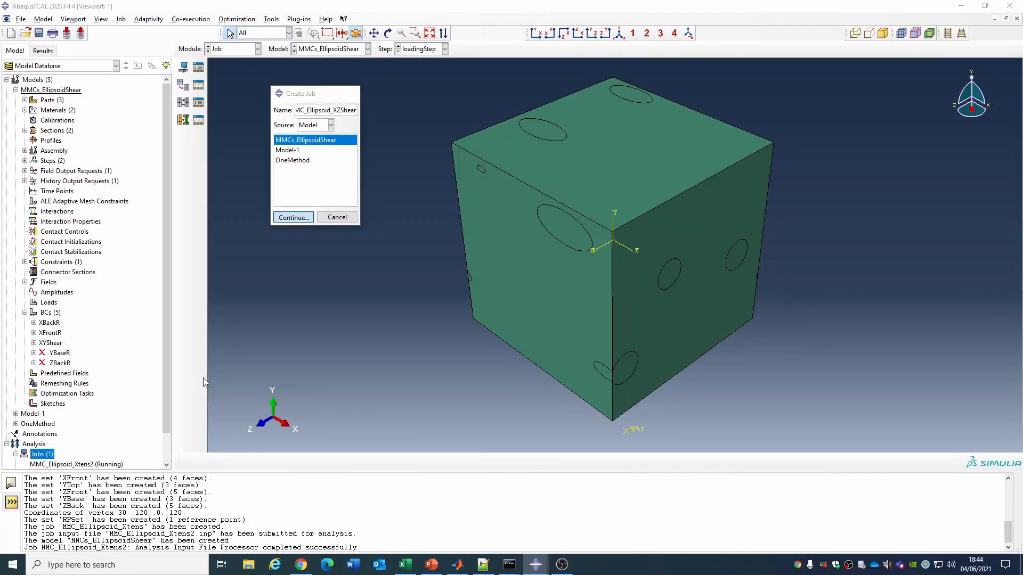
{"action": "left_click", "coordinate": [74, 392]}
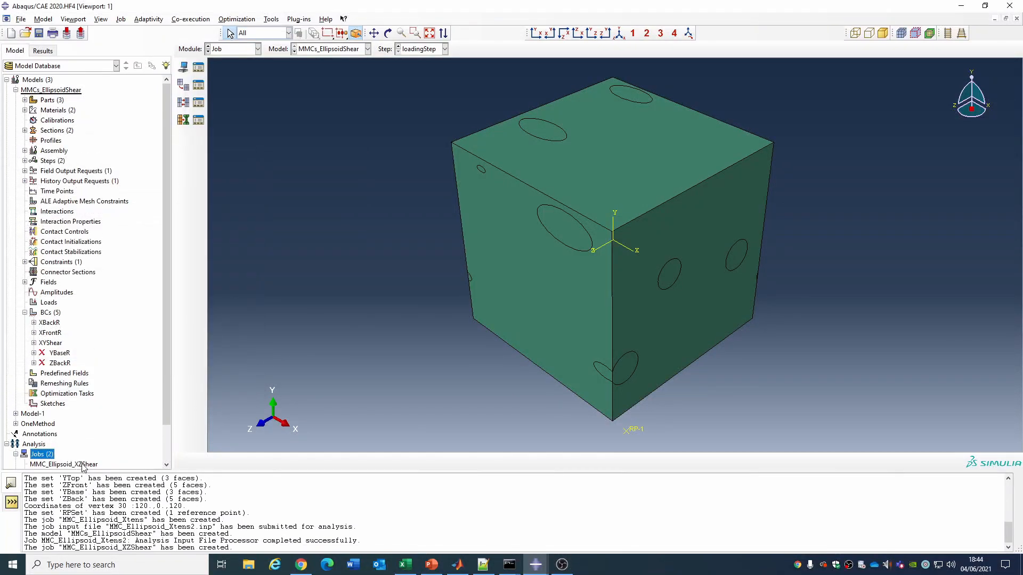
{"action": "scroll", "coordinate": [92, 433], "scroll_direction": "down", "scroll_amount": 2}
{"action": "right_click", "coordinate": [93, 424]}
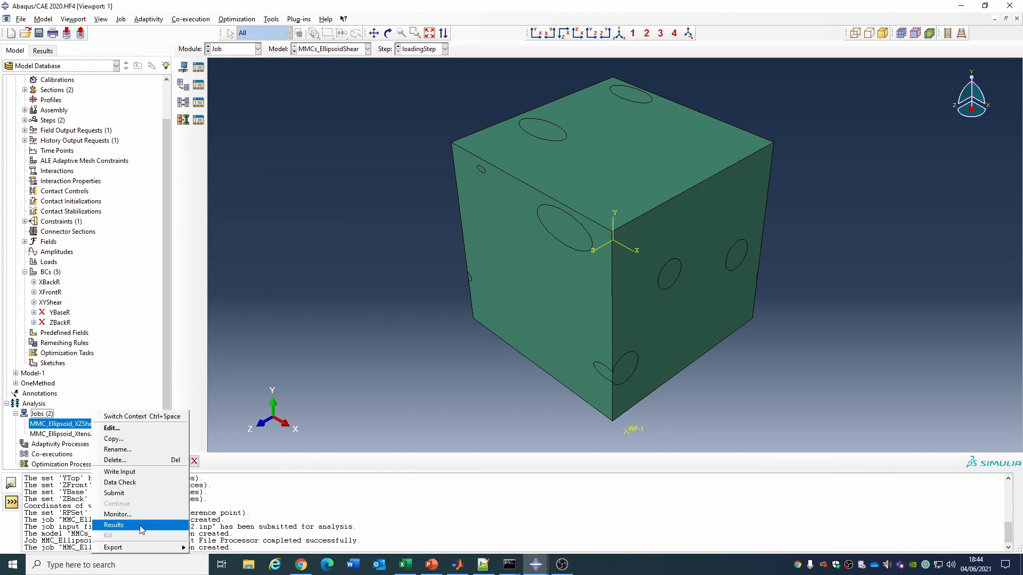
{"action": "left_click", "coordinate": [132, 494]}
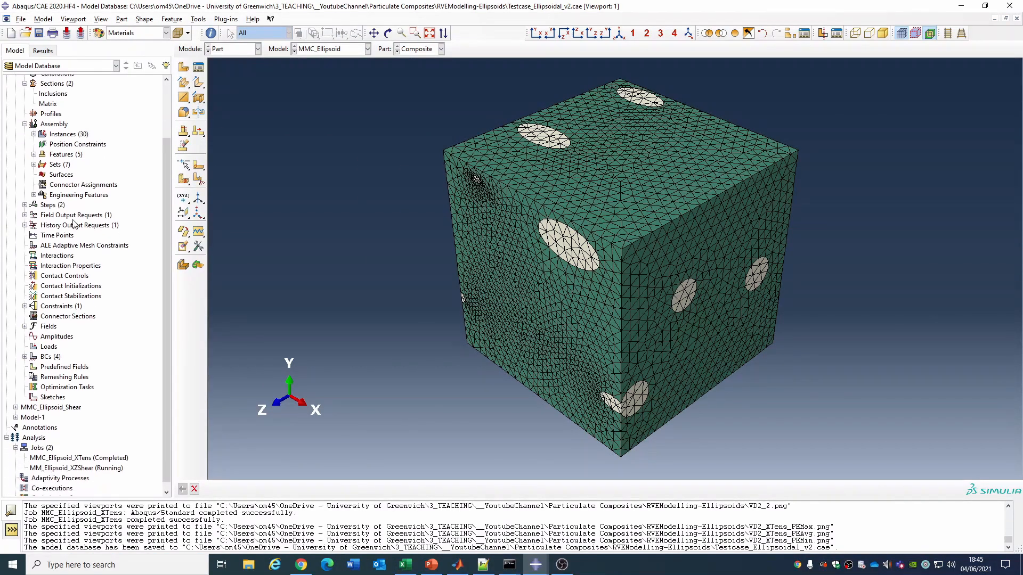
Open the results of the completed MMC_Ellipsoid_XTens job and animate the Mises stress contours over the time history
{"action": "scroll", "coordinate": [119, 421], "scroll_direction": "down", "scroll_amount": 1}
{"action": "right_click", "coordinate": [64, 453]}
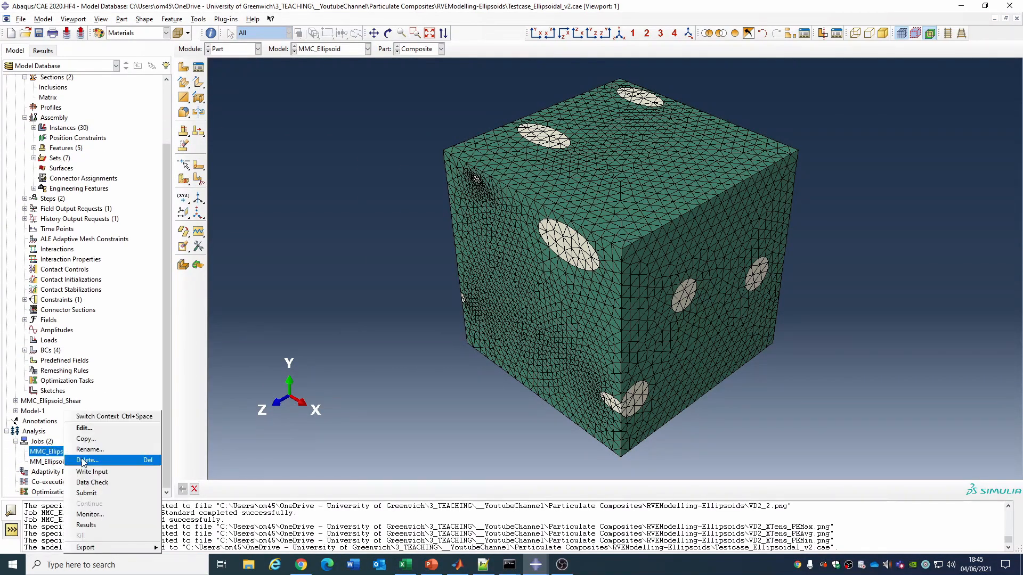
{"action": "left_click", "coordinate": [86, 525]}
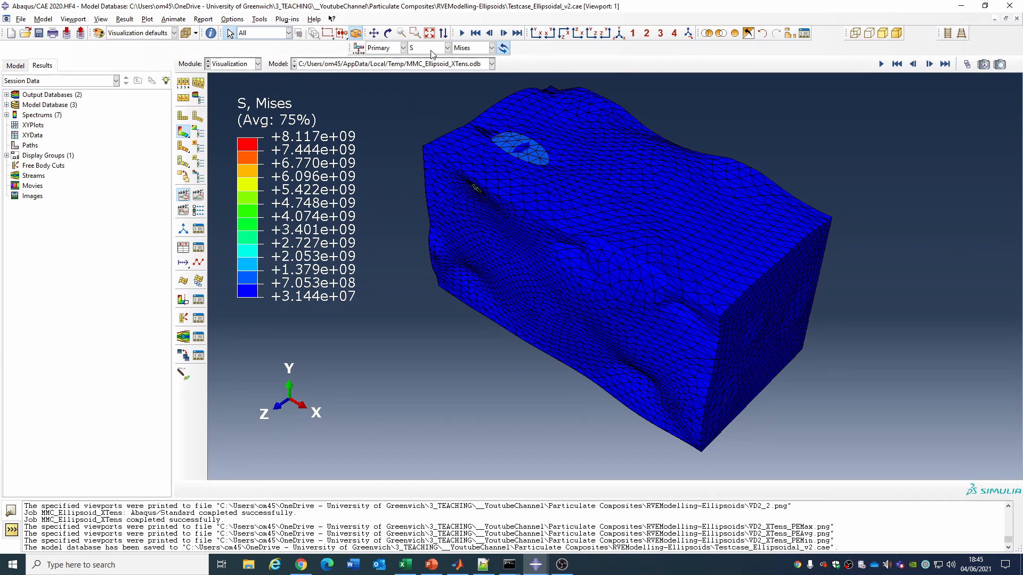
{"action": "left_click", "coordinate": [198, 195]}
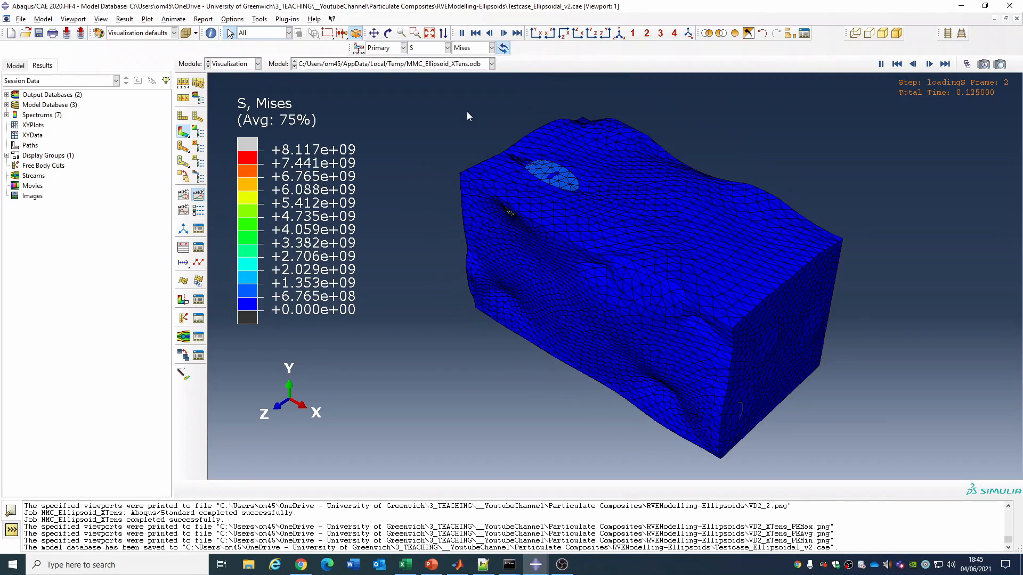
Contour the maximum principal plastic strain (PE) and animate the deformation by scale factor
{"action": "left_click", "coordinate": [436, 48]}
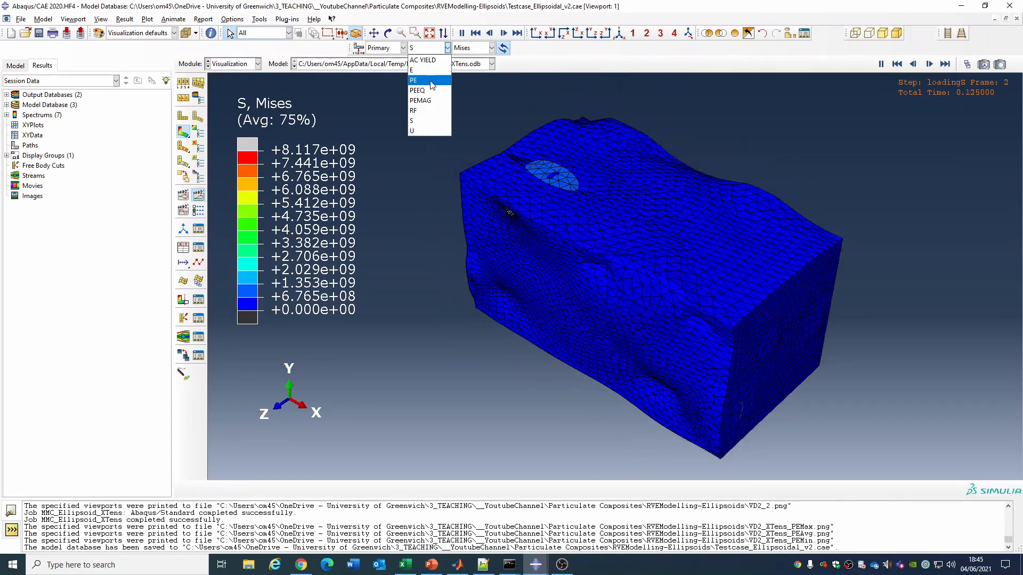
{"action": "left_click", "coordinate": [432, 85]}
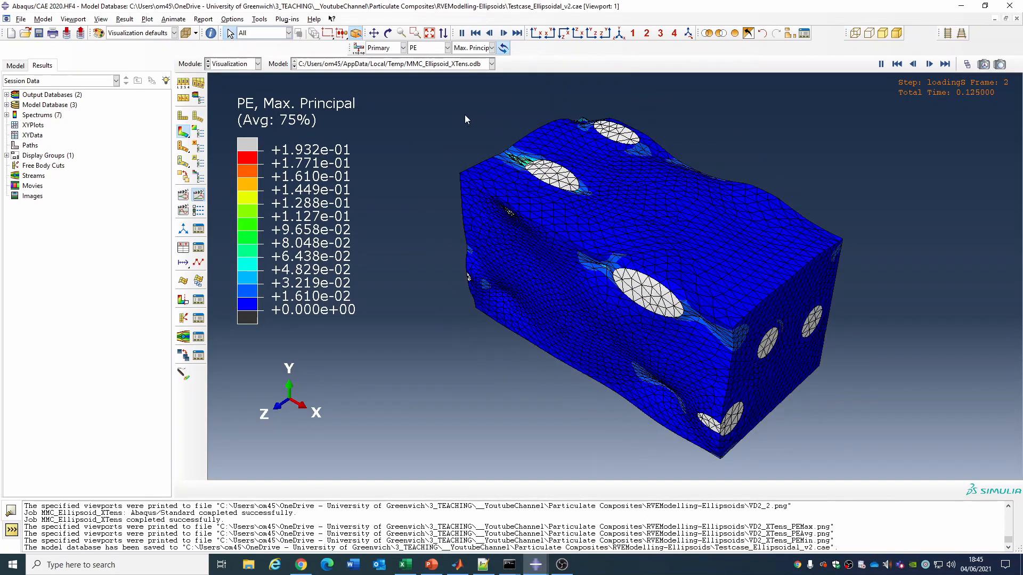
{"action": "left_click", "coordinate": [183, 195]}
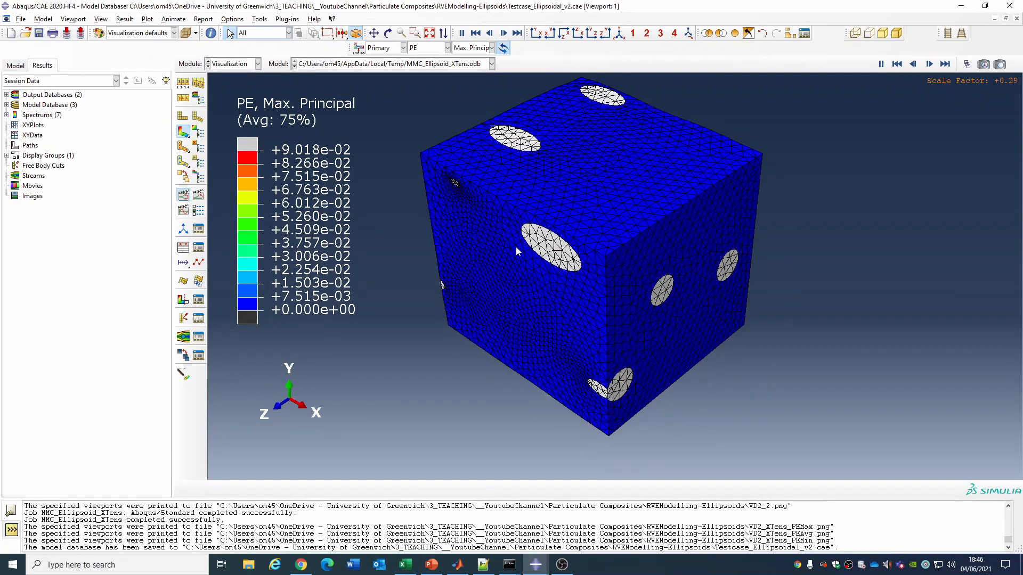
Review the Mid. Principal and Min. Principal contours of PE and return to Max. Principal
{"action": "left_click", "coordinate": [471, 48]}
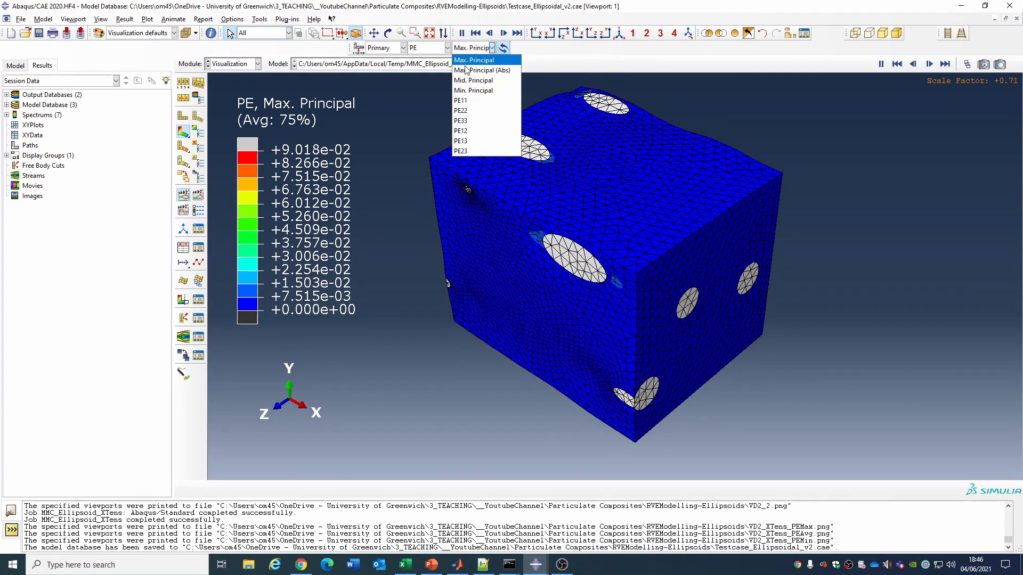
{"action": "left_click", "coordinate": [473, 80]}
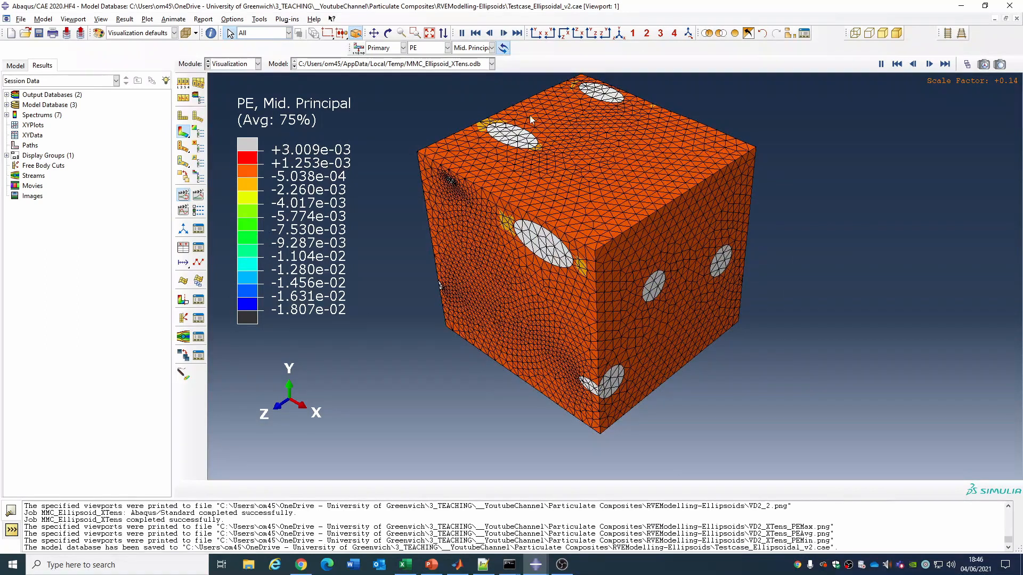
{"action": "left_click", "coordinate": [470, 49]}
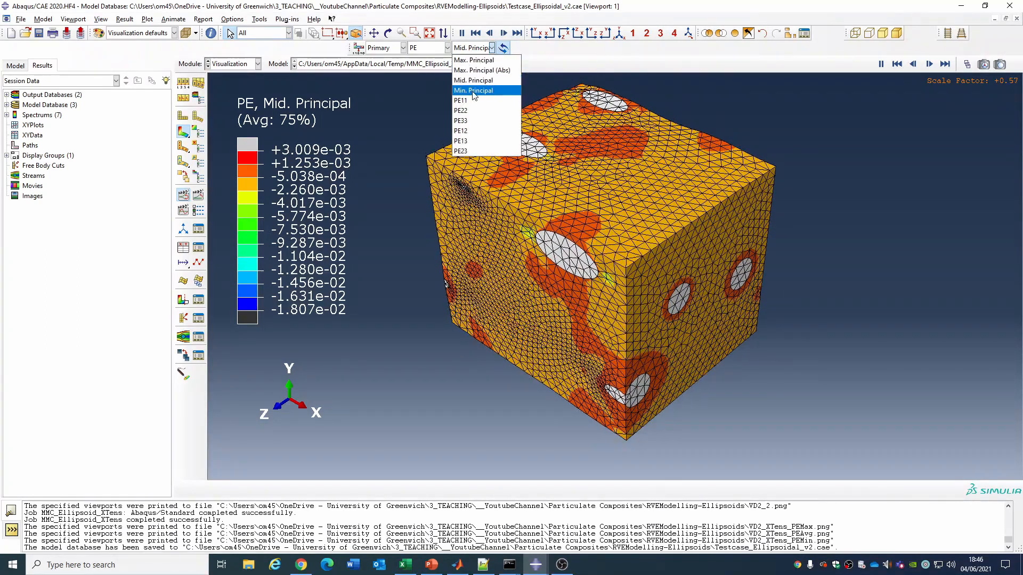
{"action": "left_click", "coordinate": [474, 89]}
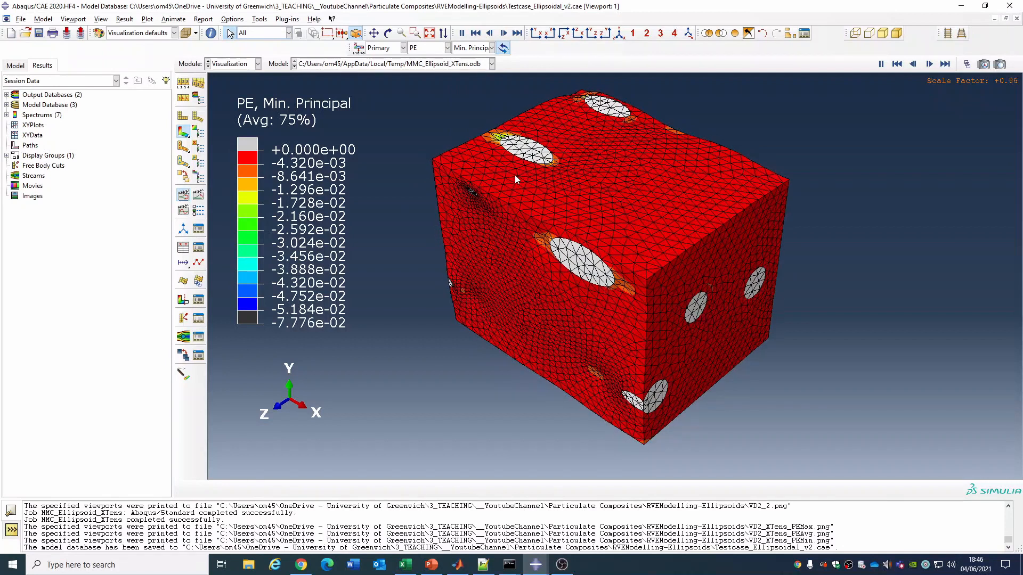
{"action": "left_click", "coordinate": [480, 49]}
{"action": "left_click", "coordinate": [489, 91]}
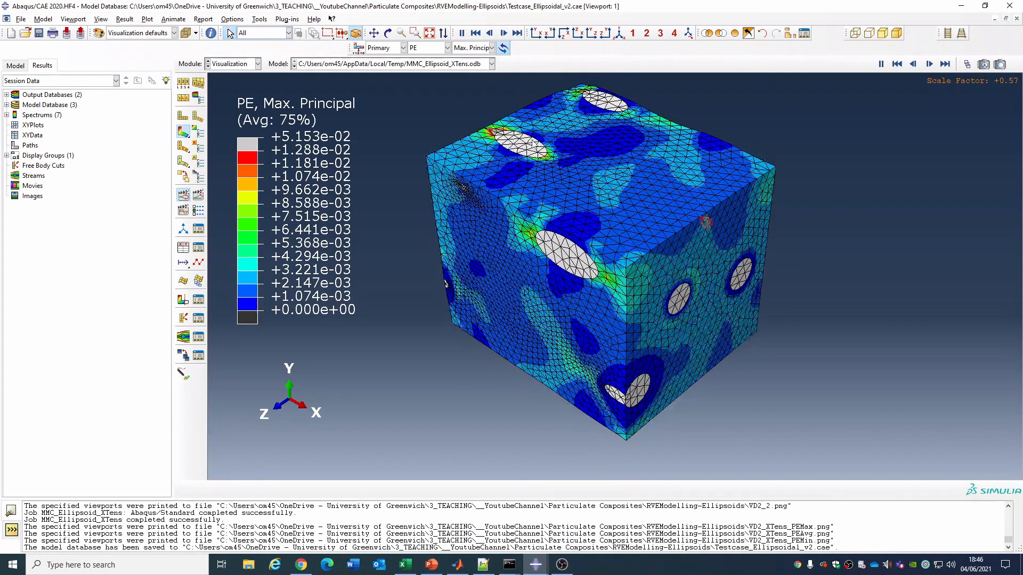
Stop the animation at its last frame and examine the plastic strain around the ellipsoidal inclusions up close
{"action": "left_click", "coordinate": [945, 65]}
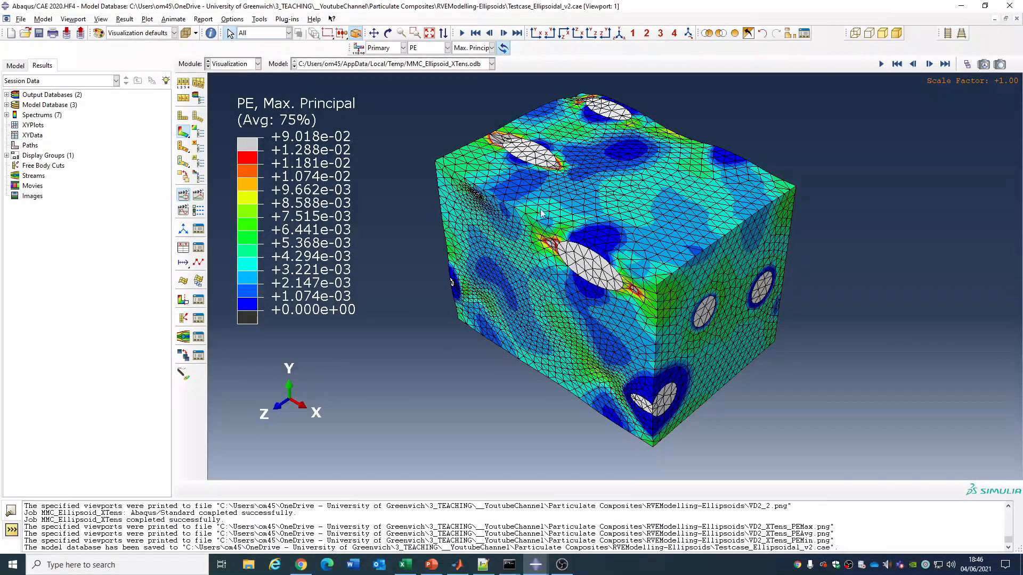
{"action": "scroll", "coordinate": [617, 289], "scroll_direction": "up", "scroll_amount": 3}
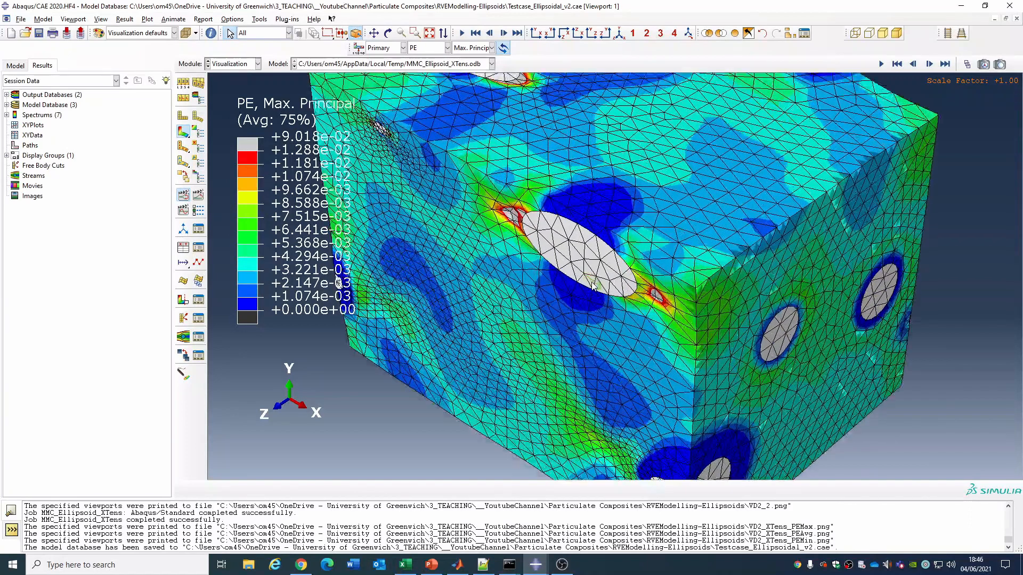
{"action": "scroll", "coordinate": [529, 273], "scroll_direction": "down", "scroll_amount": 3}
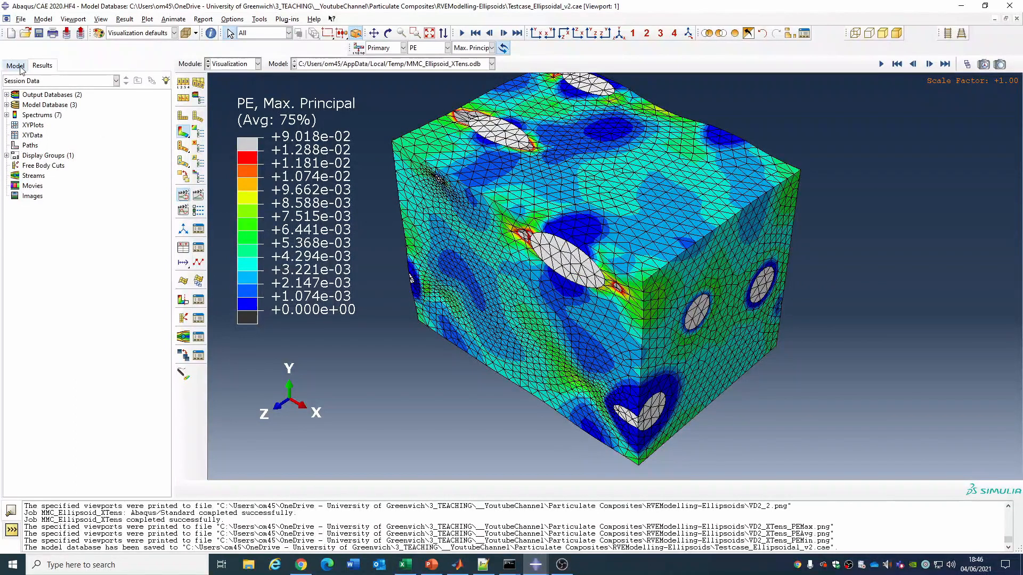
{"action": "scroll", "coordinate": [616, 254], "scroll_direction": "down", "scroll_amount": 3}
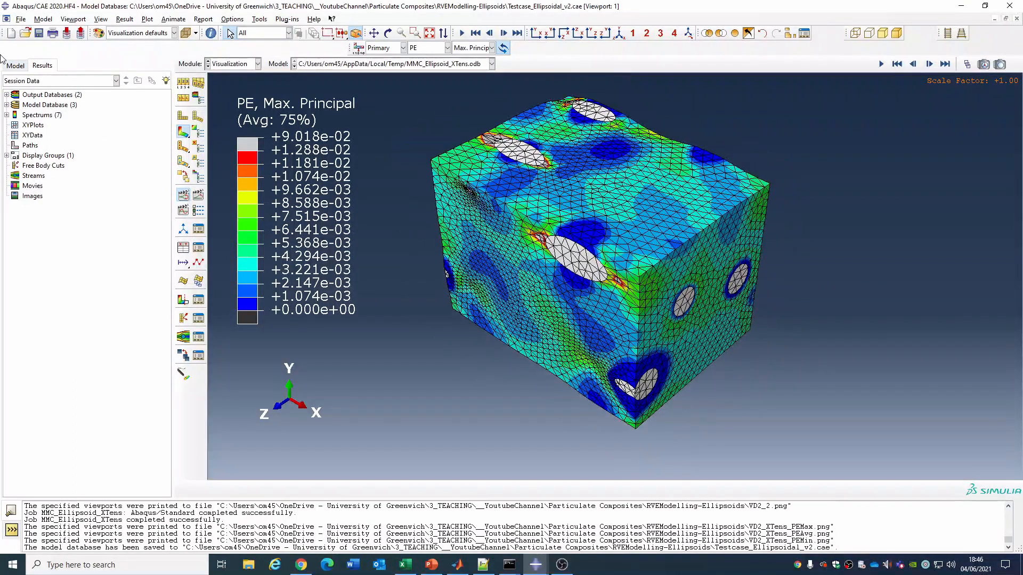
Return to the model tree and monitor the progress of the running MM_Ellipsoid_XZShear job
{"action": "left_click", "coordinate": [16, 65]}
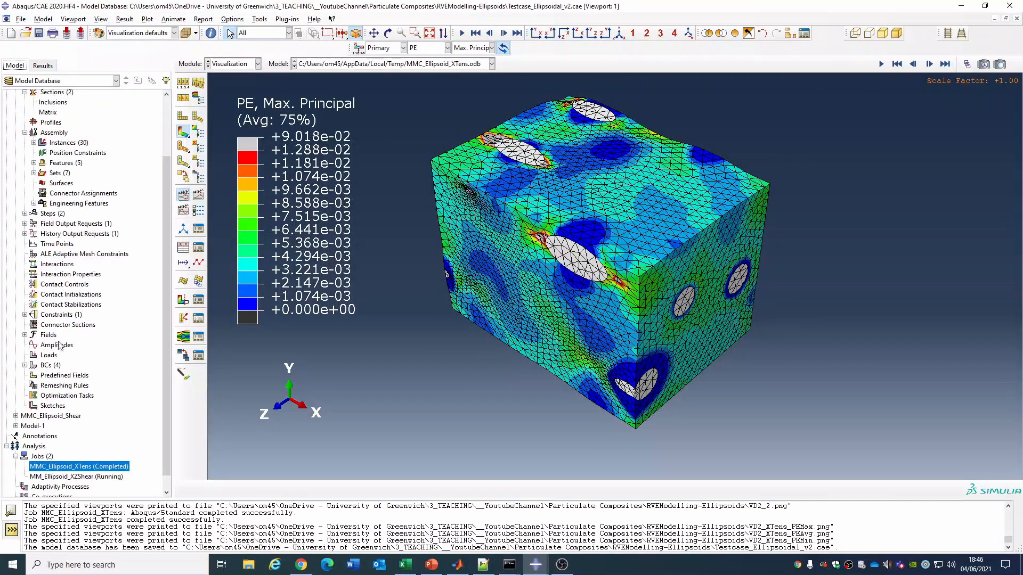
{"action": "scroll", "coordinate": [64, 437], "scroll_direction": "down", "scroll_amount": 2}
{"action": "left_click", "coordinate": [67, 461]}
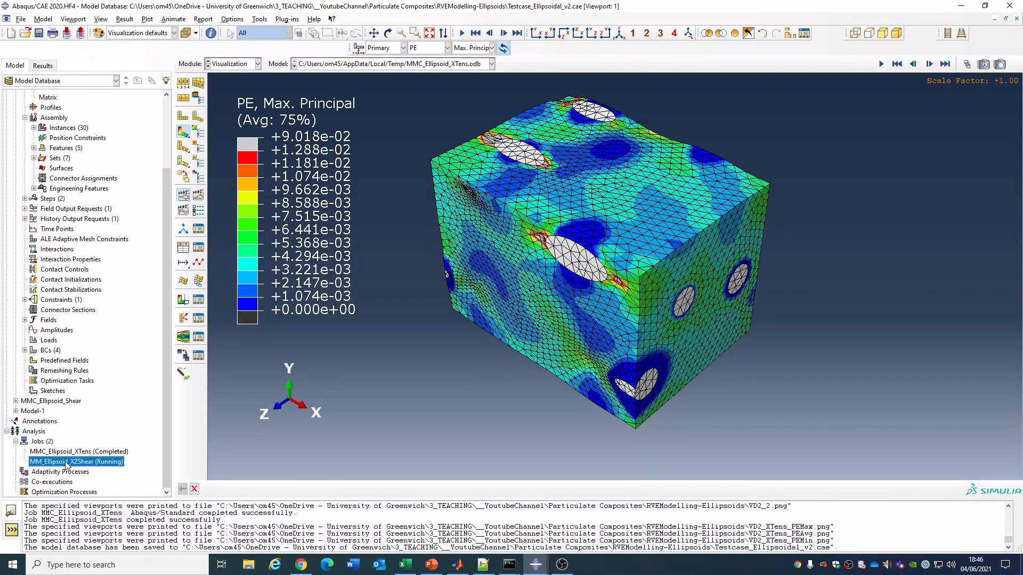
{"action": "right_click", "coordinate": [66, 462]}
{"action": "left_click", "coordinate": [110, 521]}
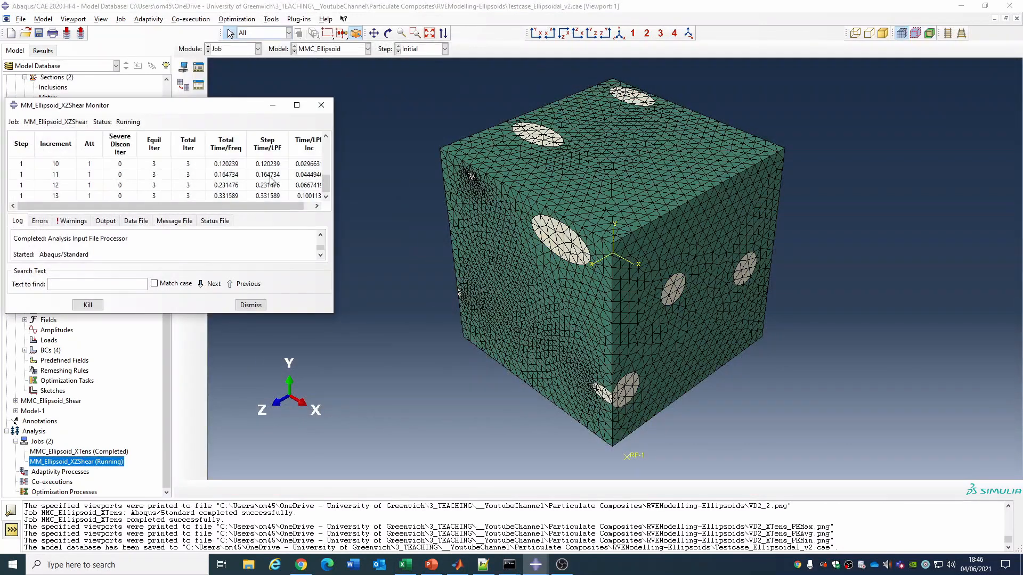
Open the MM_Ellipsoid_XZShear results and animate the time history of the Mises stress contours on the deformed cube in isometric view
{"action": "left_click", "coordinate": [251, 305]}
{"action": "right_click", "coordinate": [94, 464]}
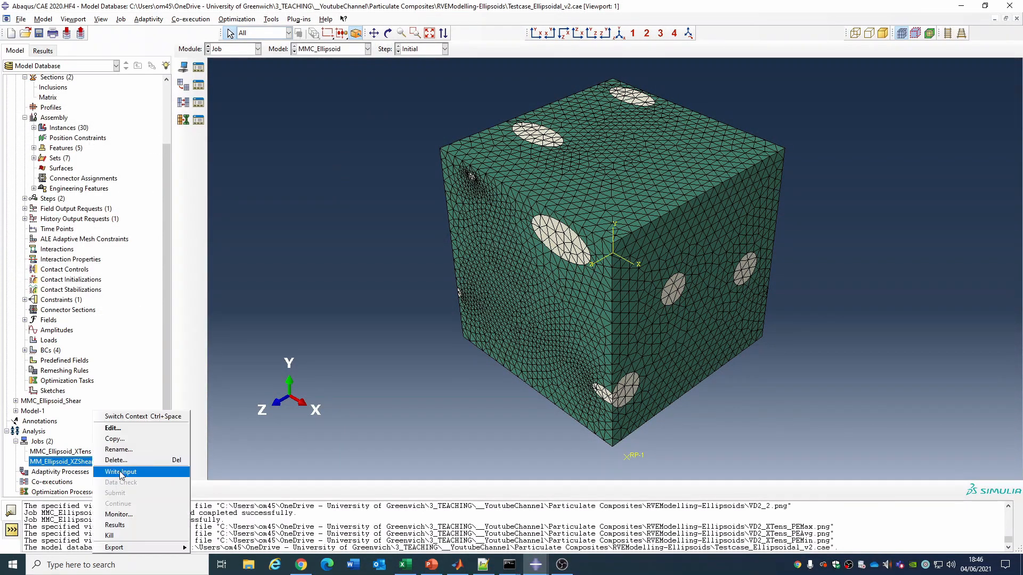
{"action": "left_click", "coordinate": [131, 526]}
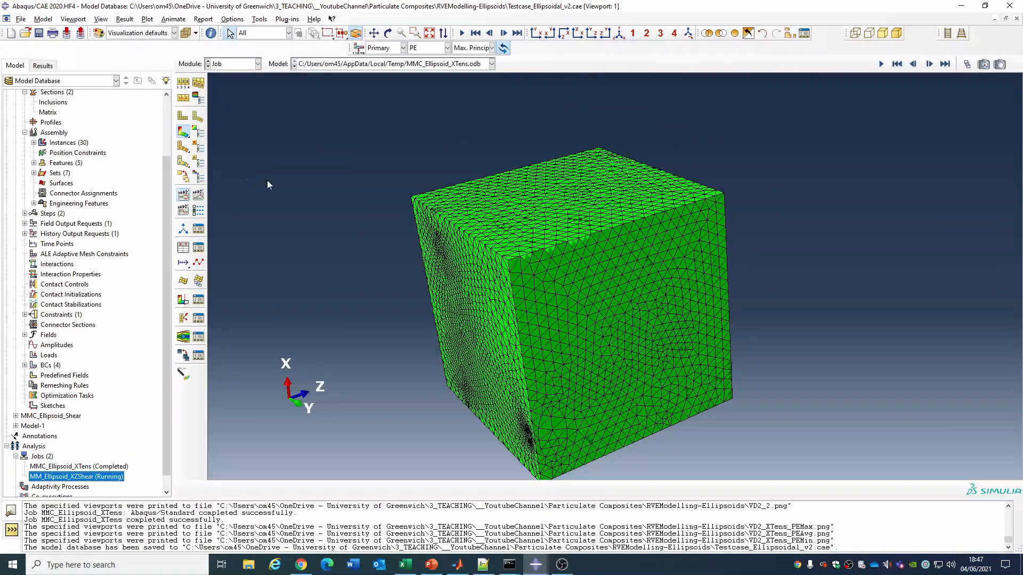
{"action": "left_click", "coordinate": [184, 131]}
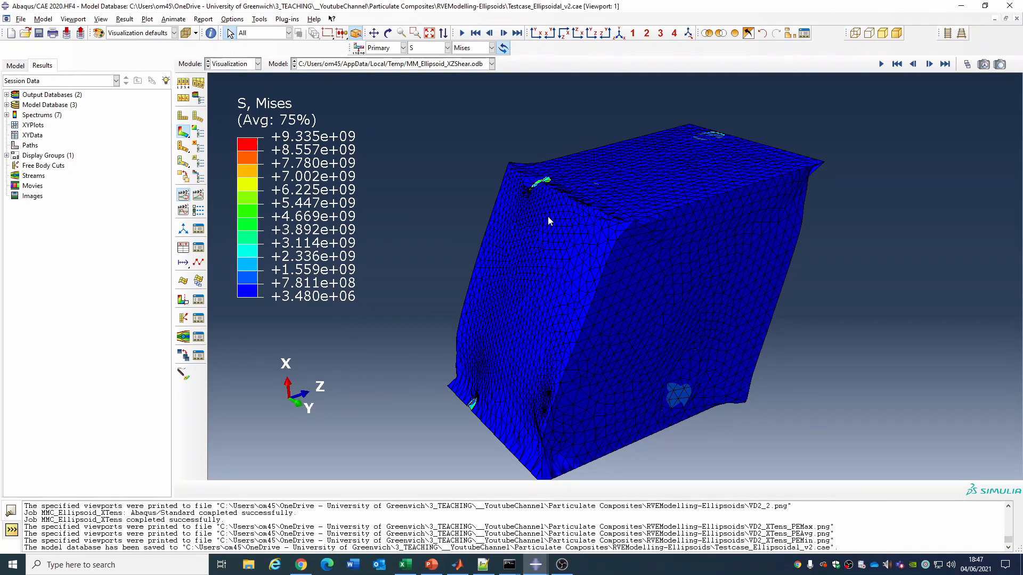
{"action": "left_click", "coordinate": [198, 196]}
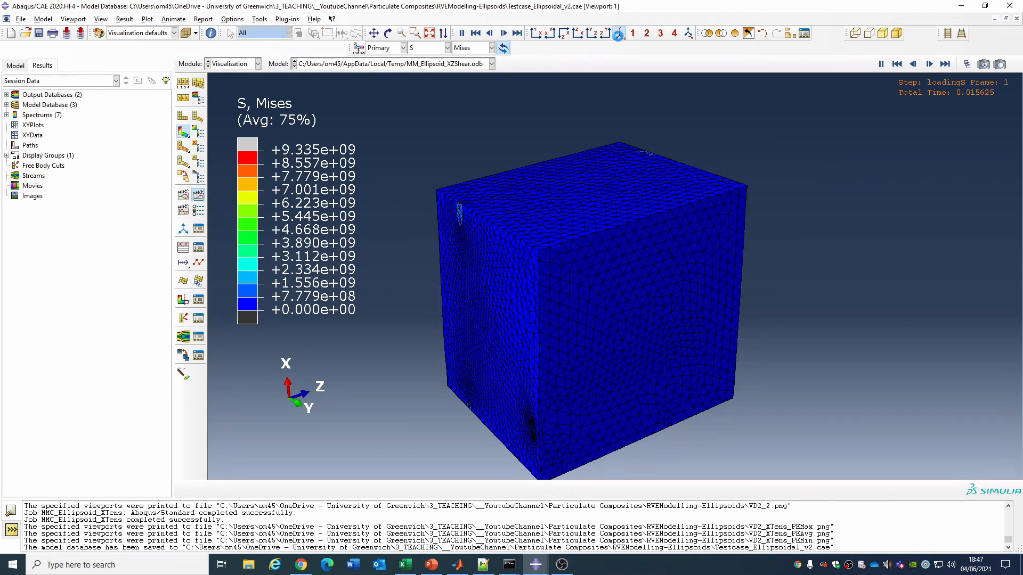
{"action": "left_click", "coordinate": [617, 35]}
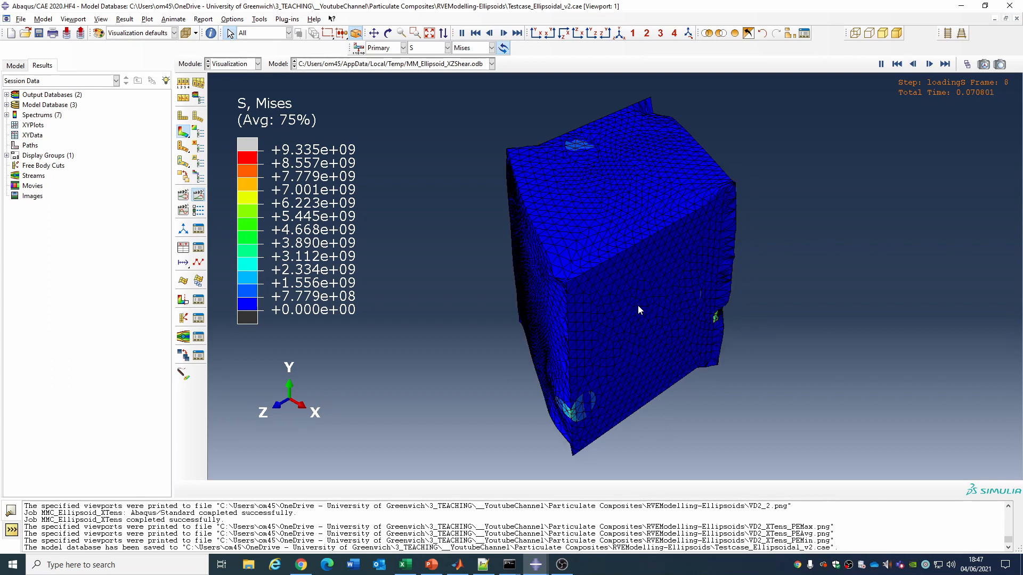
Contour the plastic strain PE, switch from Max. Principal to Mid. Principal, and stop the animation at its last frame
{"action": "left_click", "coordinate": [431, 48]}
{"action": "left_click", "coordinate": [423, 80]}
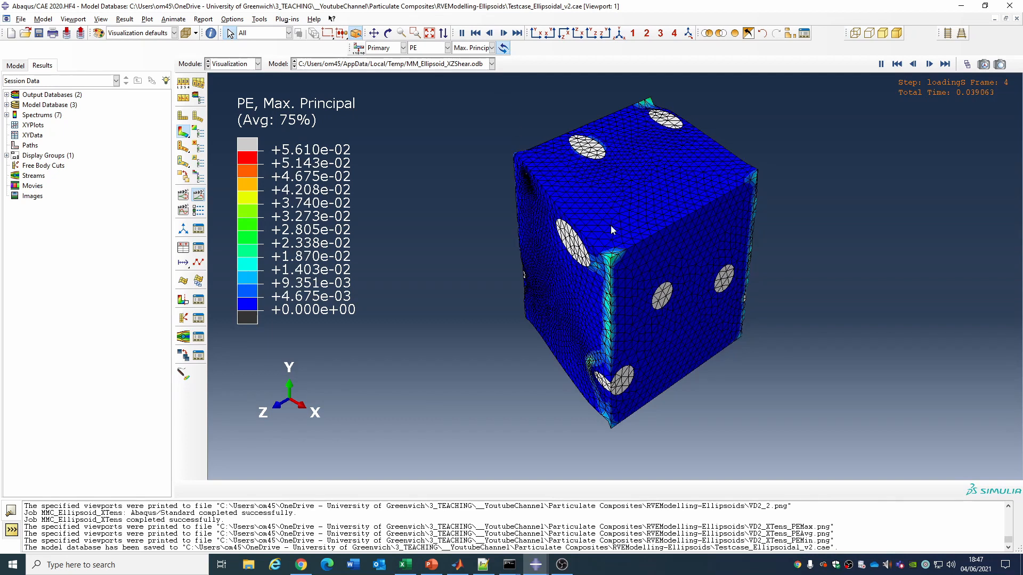
{"action": "left_click", "coordinate": [388, 33]}
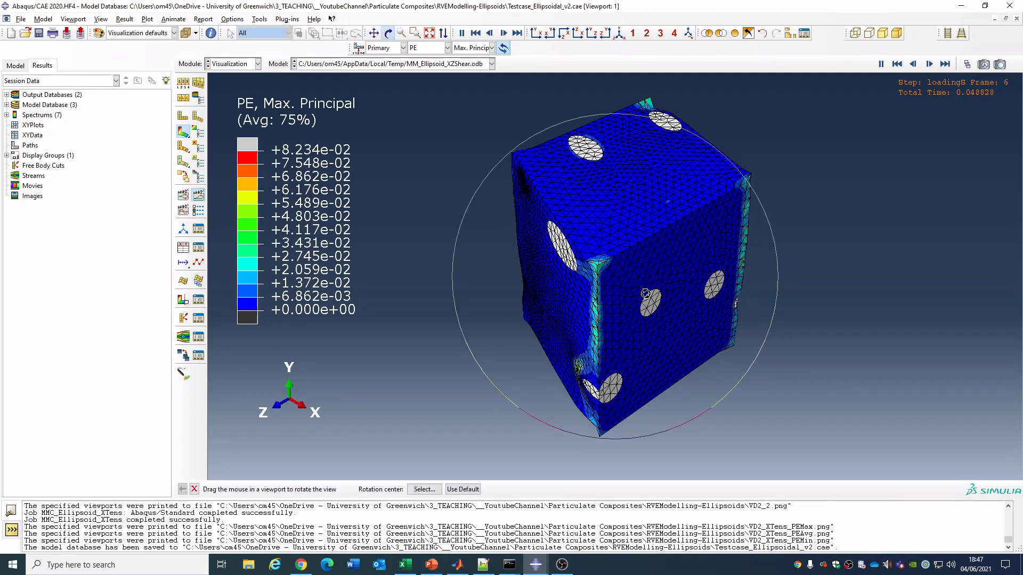
{"action": "left_click_drag", "start_coordinate": [598, 224], "coordinate": [612, 265]}
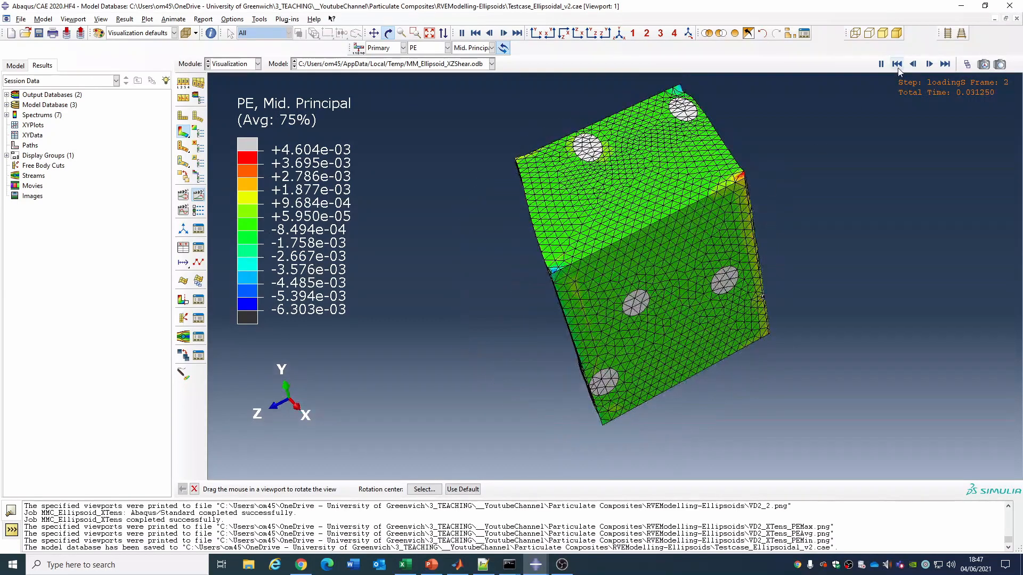
{"action": "left_click", "coordinate": [945, 64]}
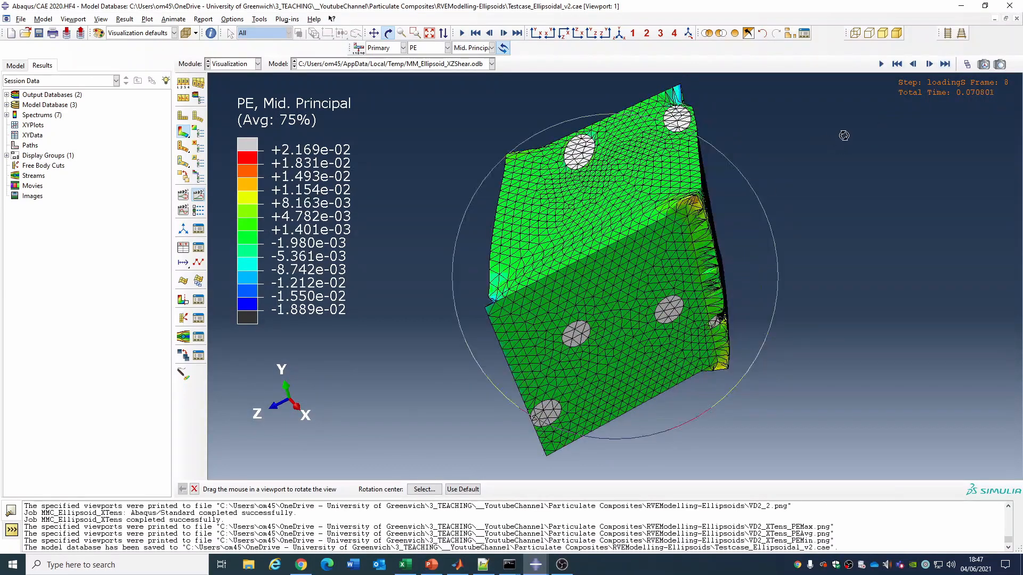
Examine the Mid. Principal plastic strain on the sheared cube's faces, edges and ellipsoidal inclusions from several angles
{"action": "left_click_drag", "start_coordinate": [640, 252], "coordinate": [680, 274]}
{"action": "scroll", "coordinate": [559, 261], "scroll_direction": "up", "scroll_amount": 5}
{"action": "scroll", "coordinate": [642, 245], "scroll_direction": "down", "scroll_amount": 5}
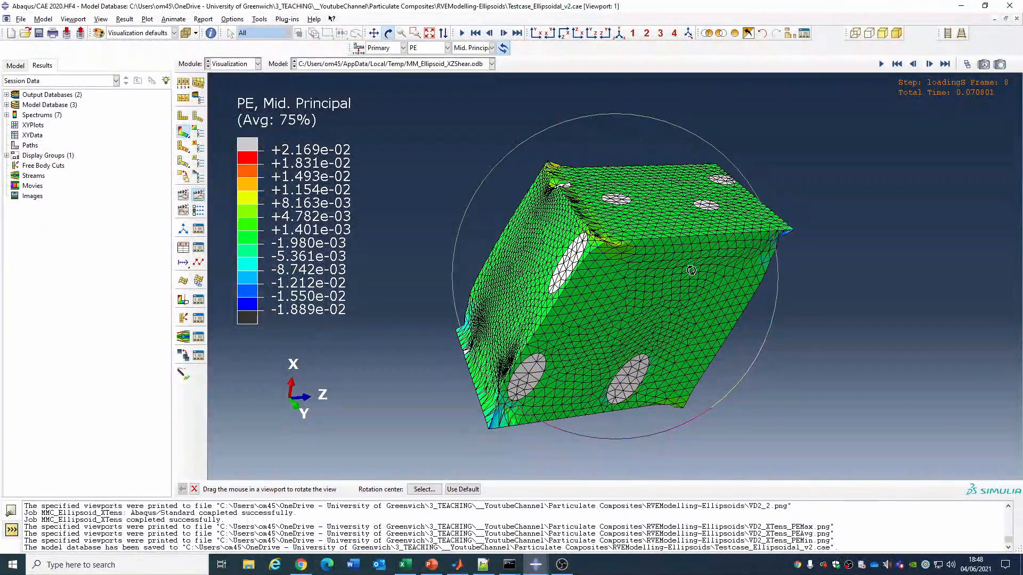
{"action": "left_click_drag", "start_coordinate": [658, 245], "coordinate": [622, 310]}
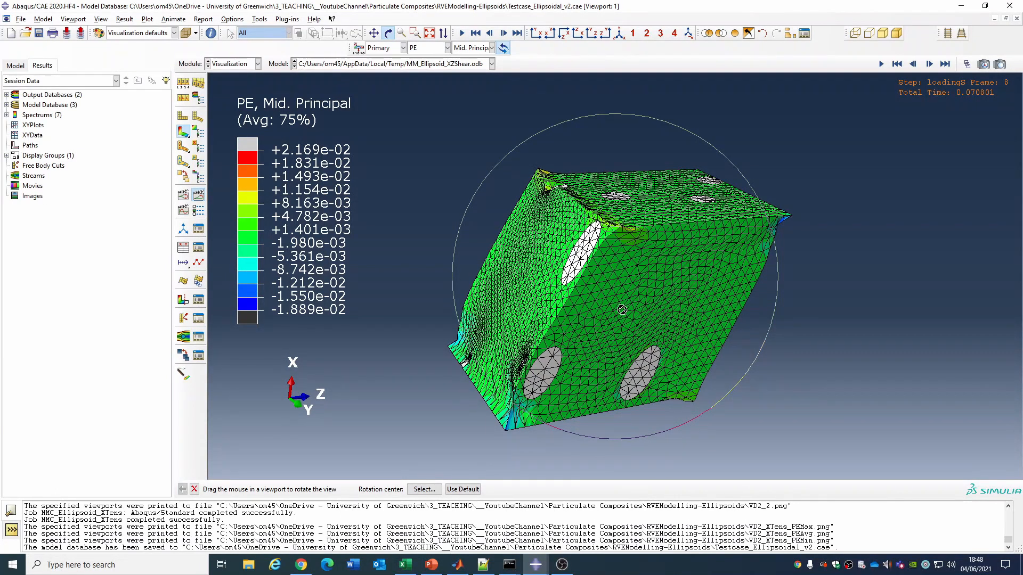
{"action": "left_click_drag", "start_coordinate": [631, 355], "coordinate": [667, 359]}
{"action": "left_click_drag", "start_coordinate": [616, 279], "coordinate": [657, 333]}
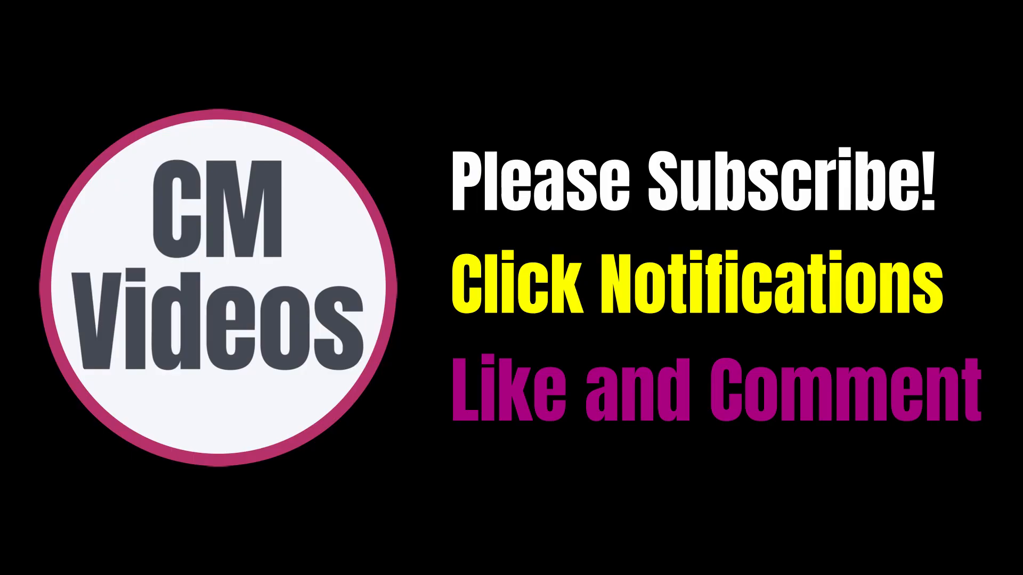